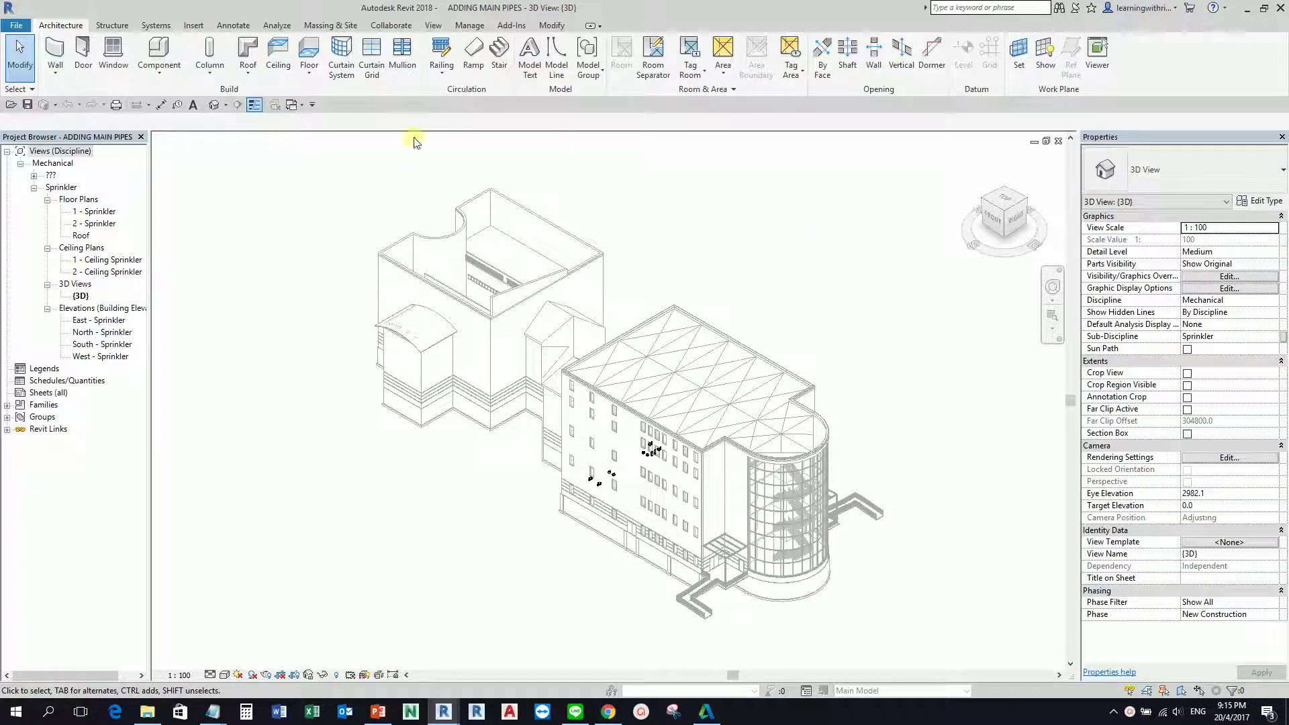
- Open the 1 - Ceiling Sprinkler plan and start drawing pipes of the Standard pipe type
{"action": "left_click", "coordinate": [125, 260]}
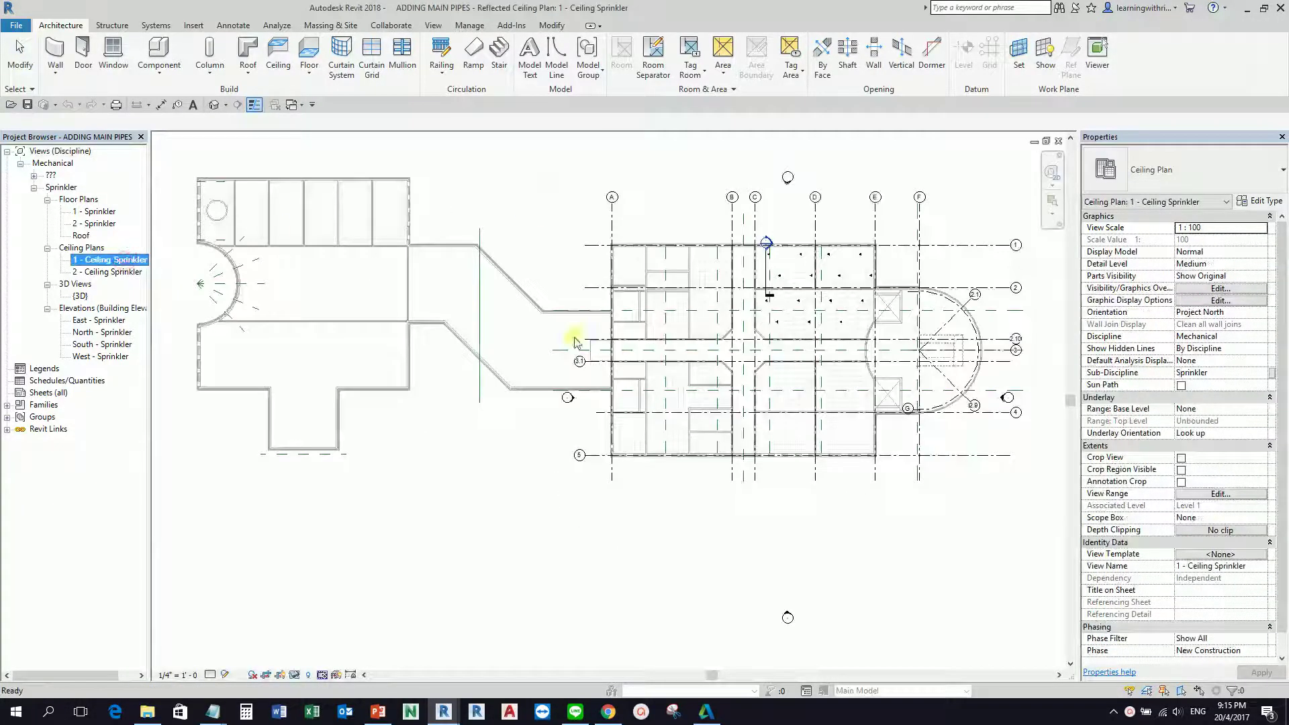
{"action": "scroll", "coordinate": [623, 307], "scroll_direction": "up", "scroll_amount": 3}
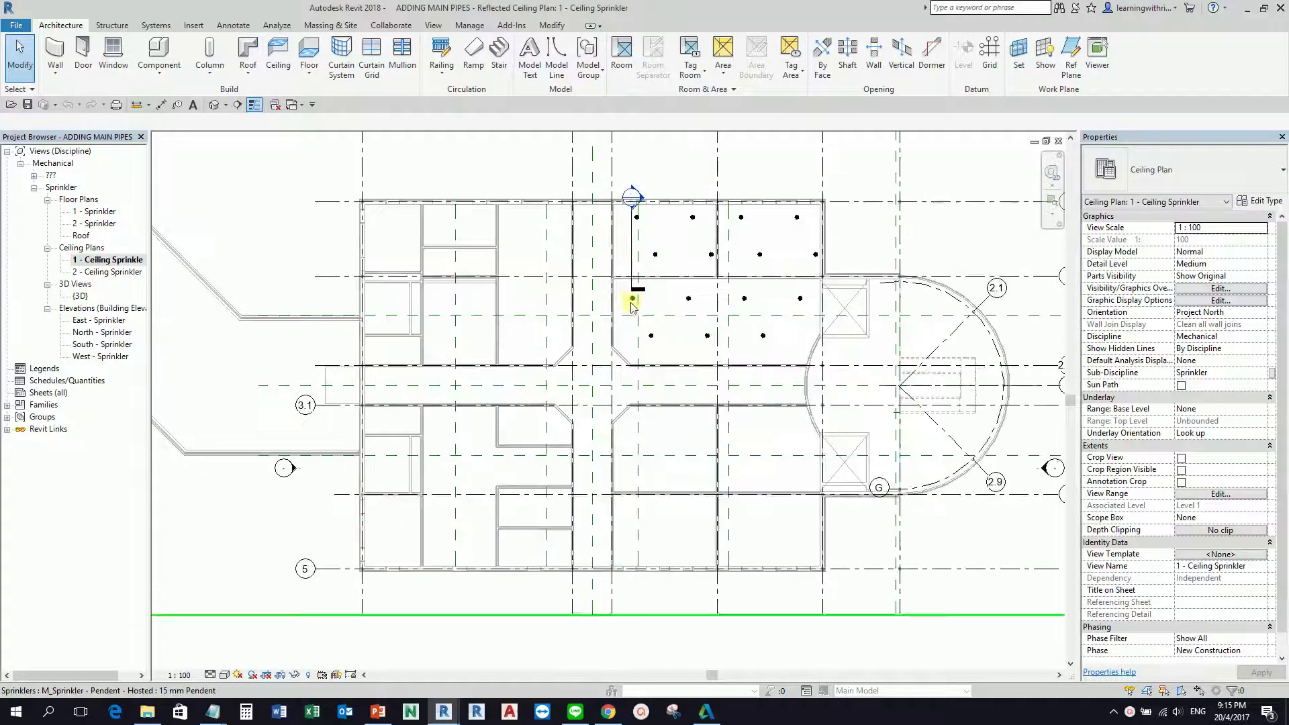
{"action": "left_click", "coordinate": [156, 26]}
{"action": "left_click", "coordinate": [156, 27]}
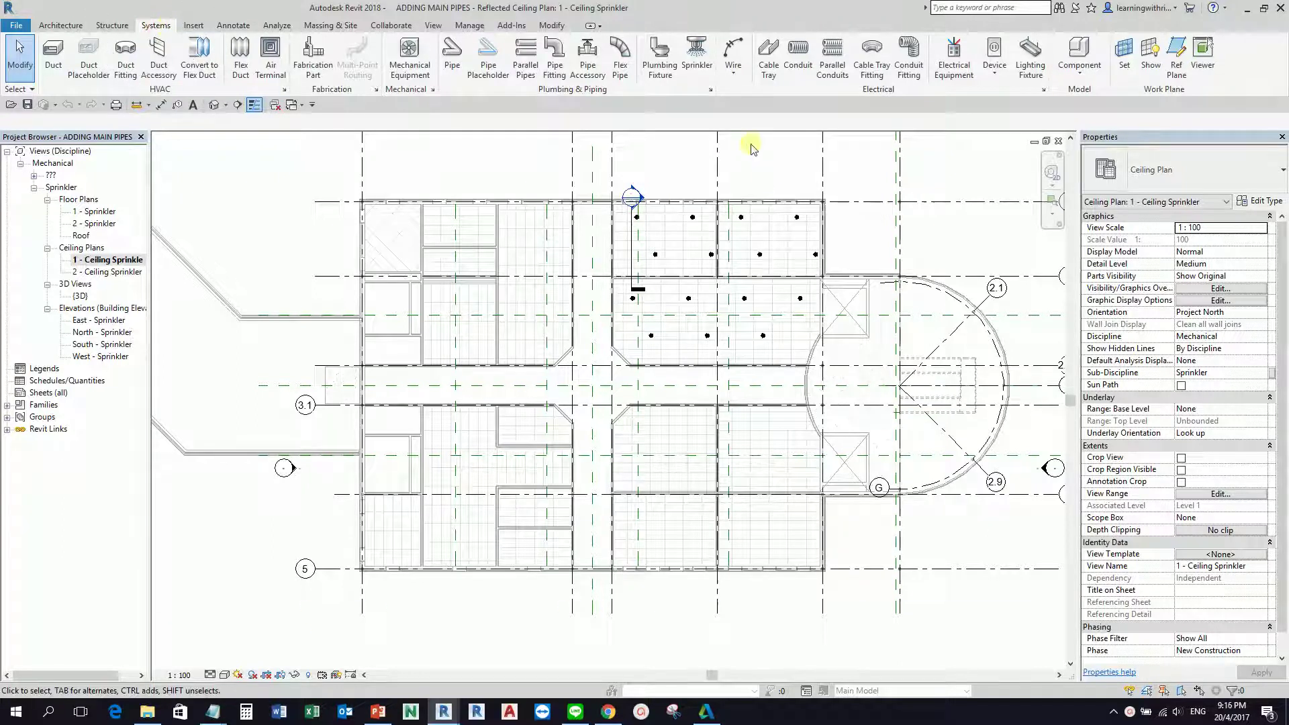
{"action": "left_click", "coordinate": [451, 60]}
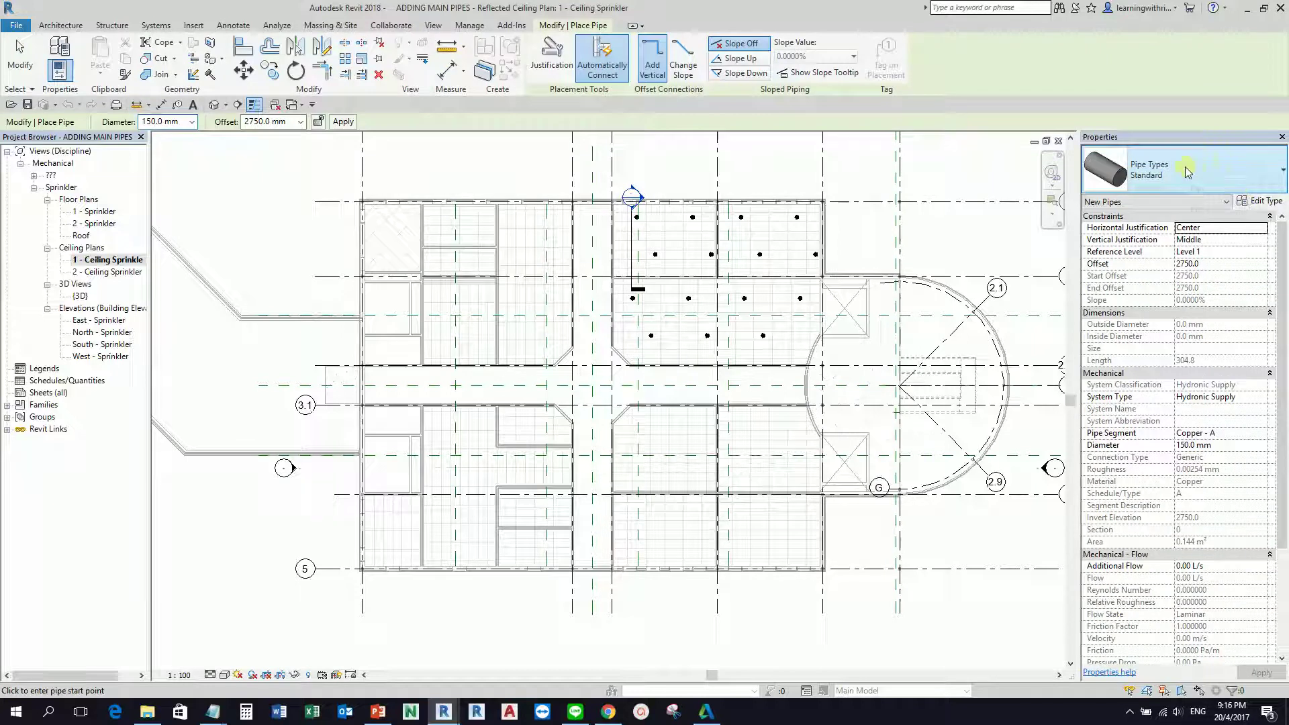
{"action": "left_click", "coordinate": [1185, 171]}
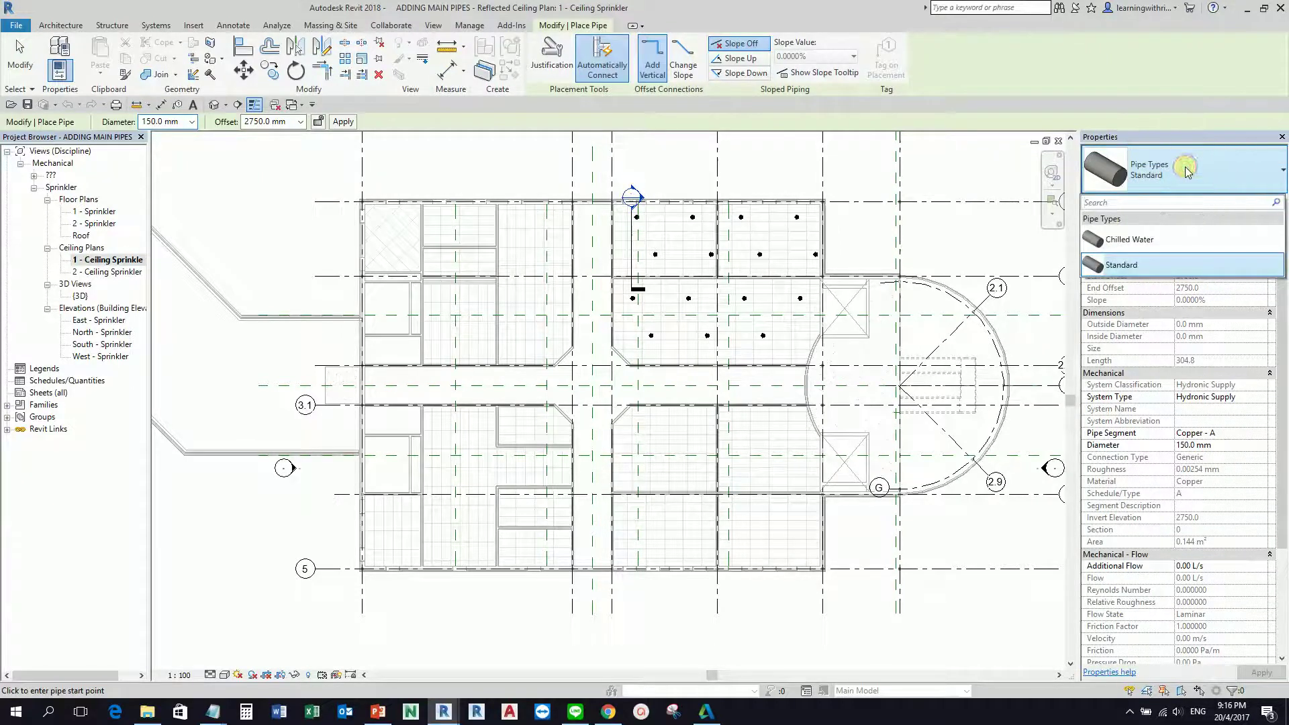
{"action": "left_click", "coordinate": [1133, 266]}
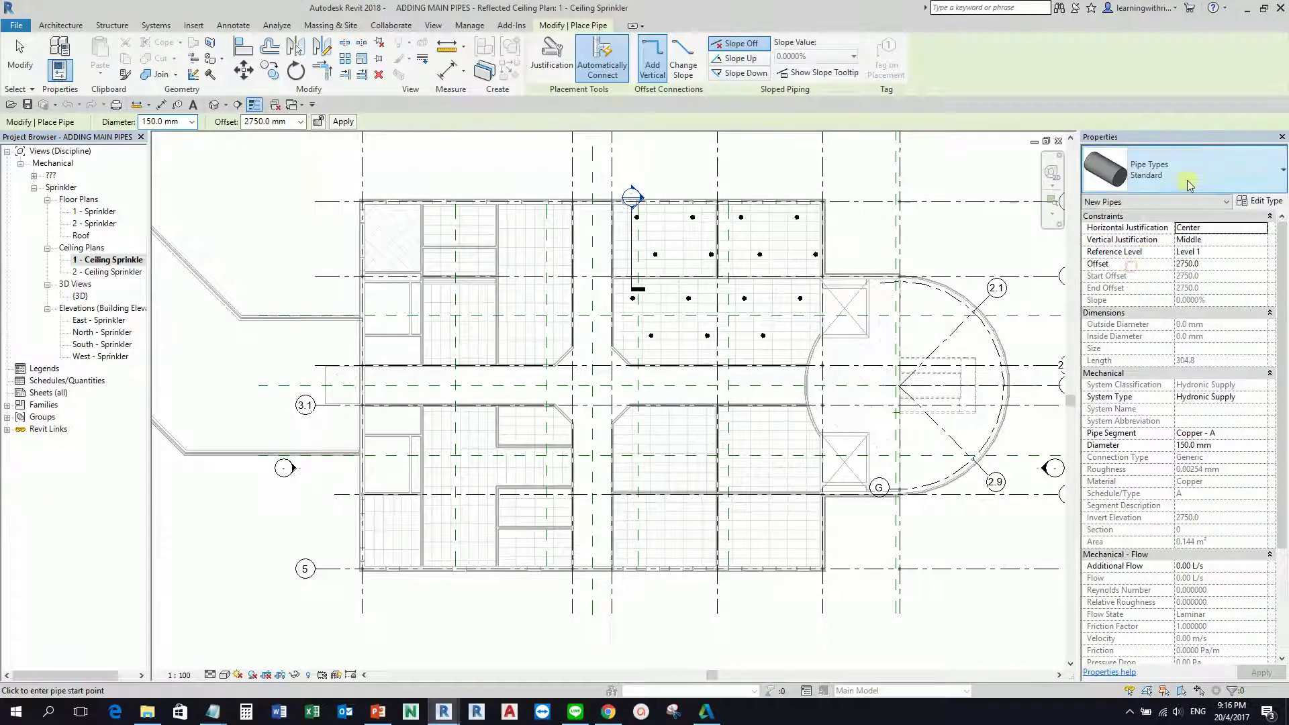
- Duplicate the Standard pipe type and name the copy THREADED PIPE
{"action": "left_click", "coordinate": [1264, 201]}
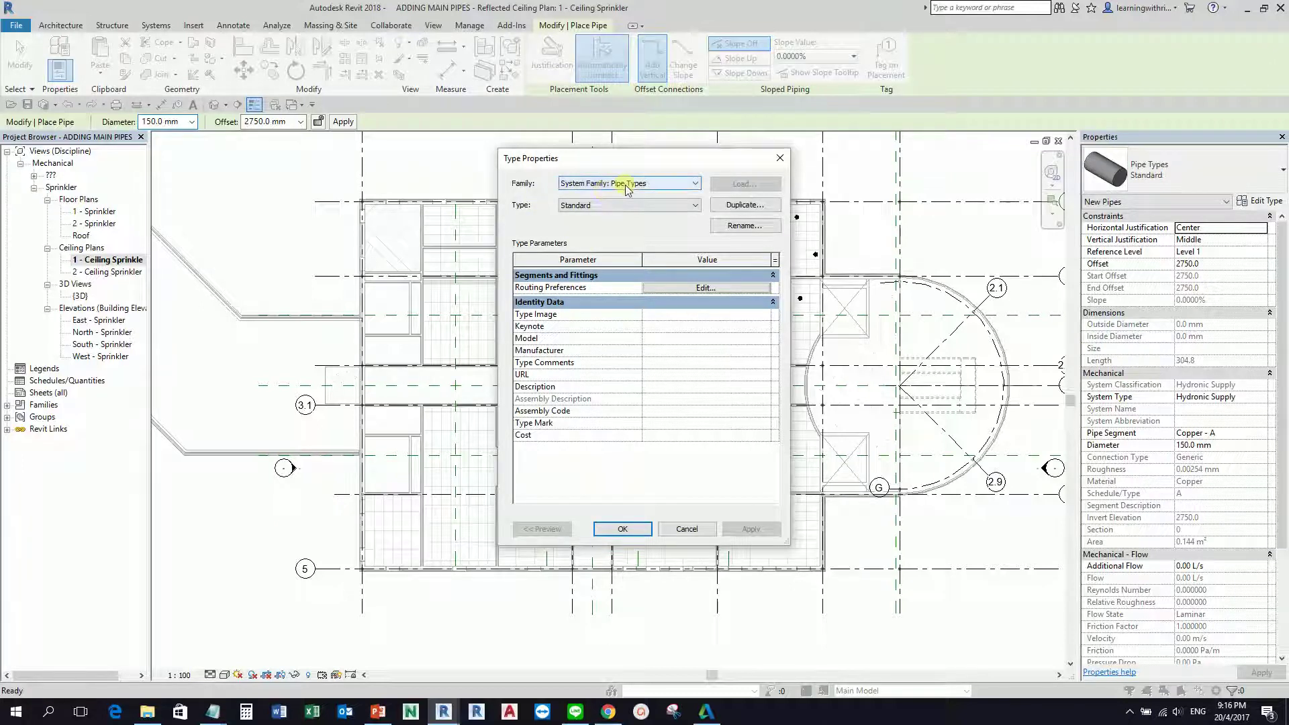
{"action": "left_click", "coordinate": [752, 204]}
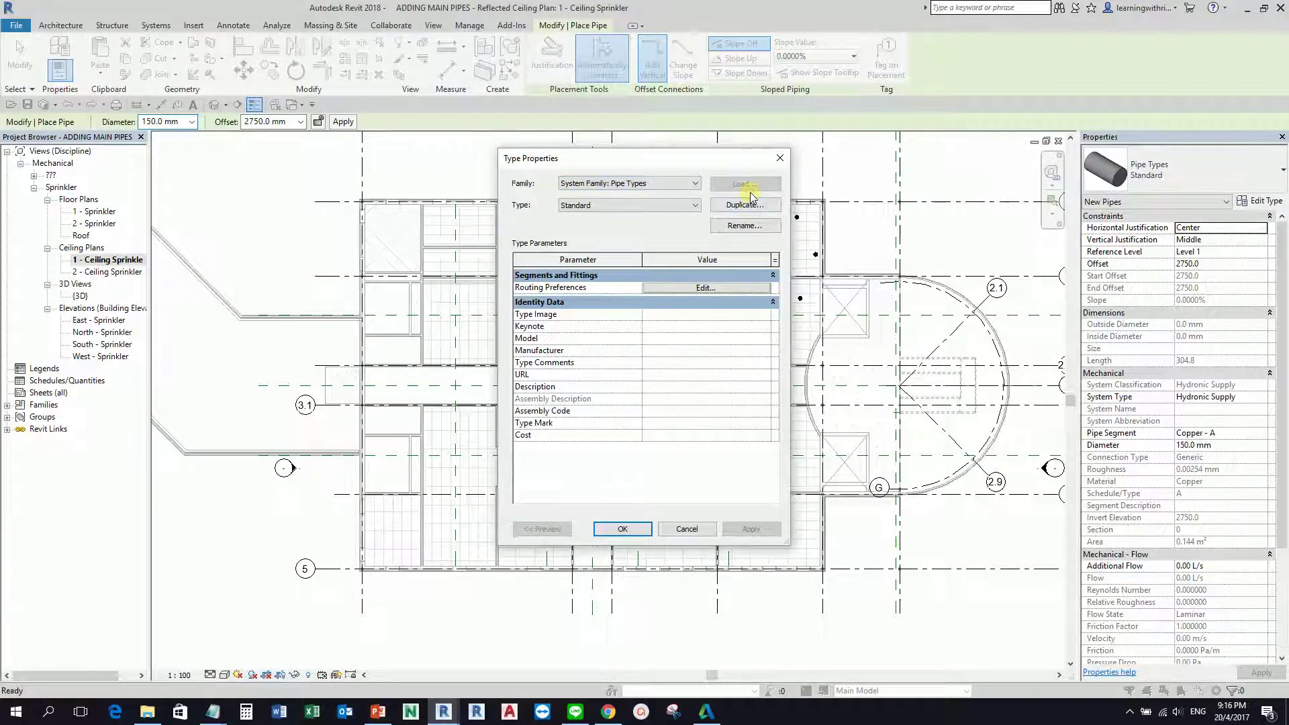
{"action": "left_click", "coordinate": [642, 339]}
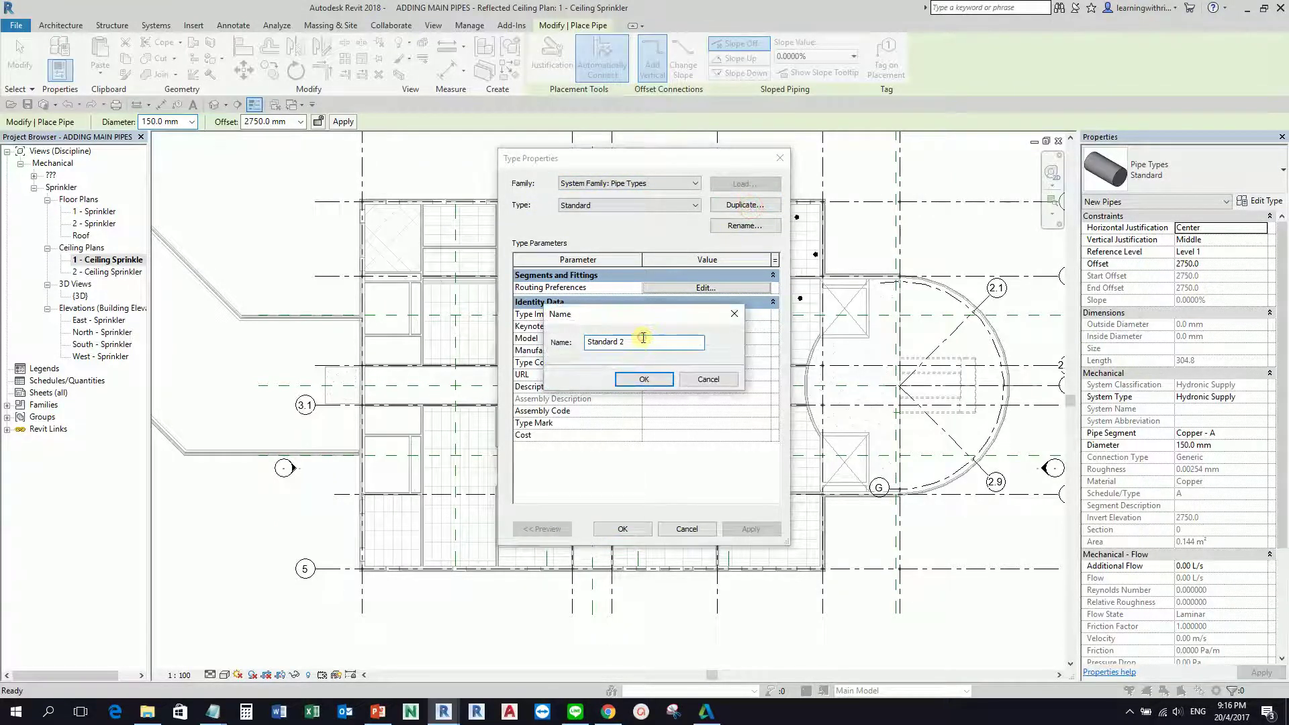
{"action": "key", "text": "BackSpace"}
{"action": "key", "text": "BackSpace"}
{"action": "key", "text": "BackSpace"}
{"action": "key", "text": "BackSpace"}
{"action": "key", "text": "BackSpace"}
{"action": "key", "text": "BackSpace"}
{"action": "key", "text": "BackSpace"}
{"action": "key", "text": "BackSpace"}
{"action": "key", "text": "BackSpace"}
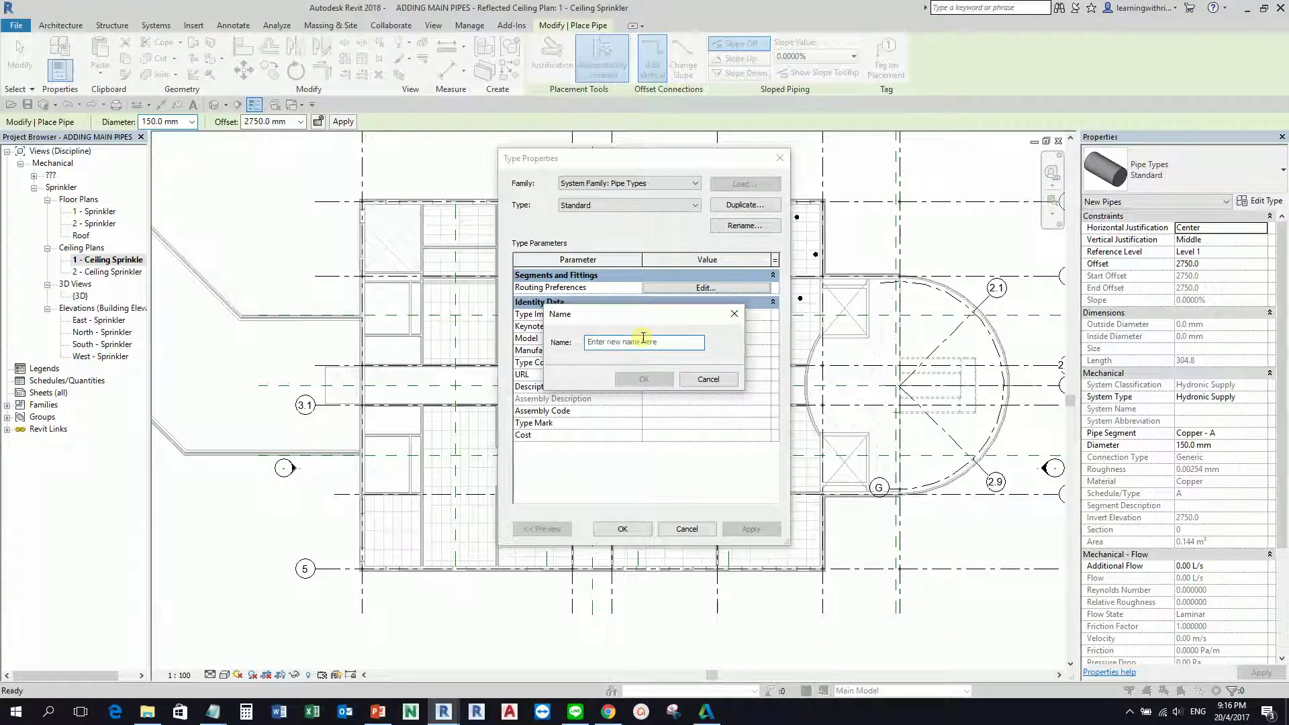
{"action": "type", "text": "threa"}
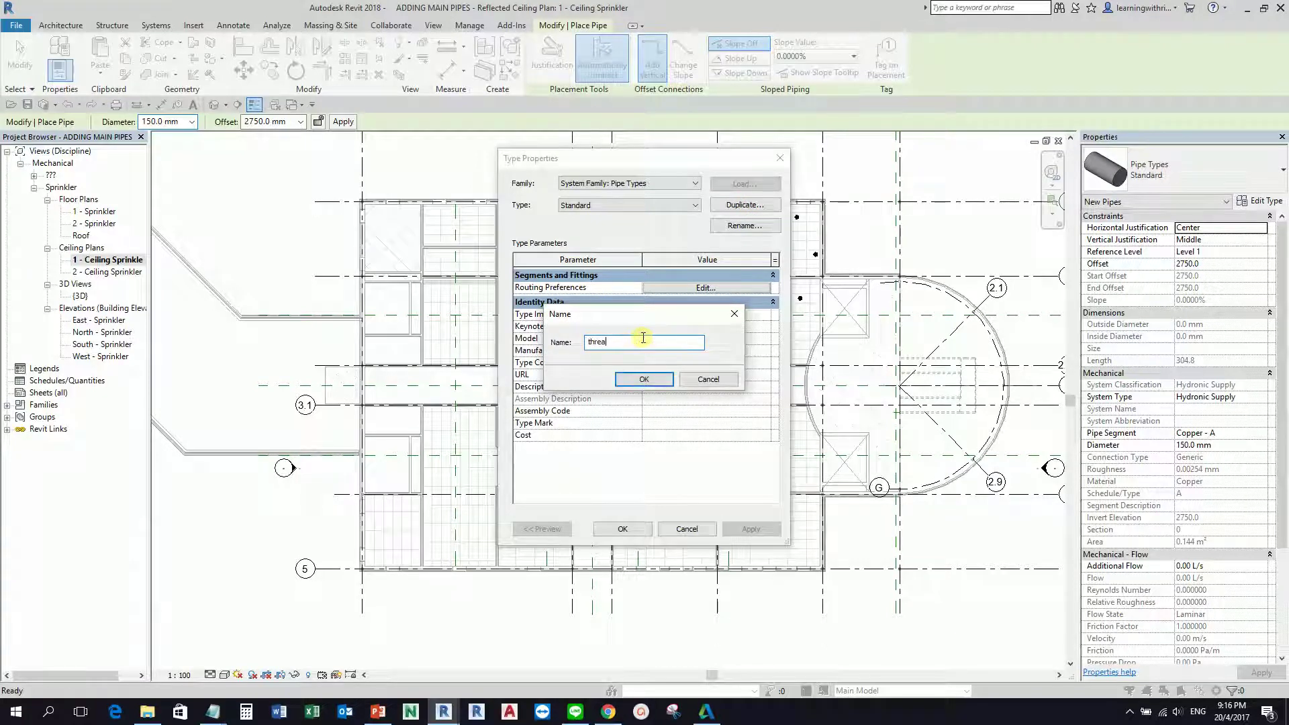
{"action": "key", "text": "BackSpace"}
{"action": "key", "text": "BackSpace"}
{"action": "key", "text": "BackSpace"}
{"action": "key", "text": "BackSpace"}
{"action": "type", "text": "THREADED PIPE"}
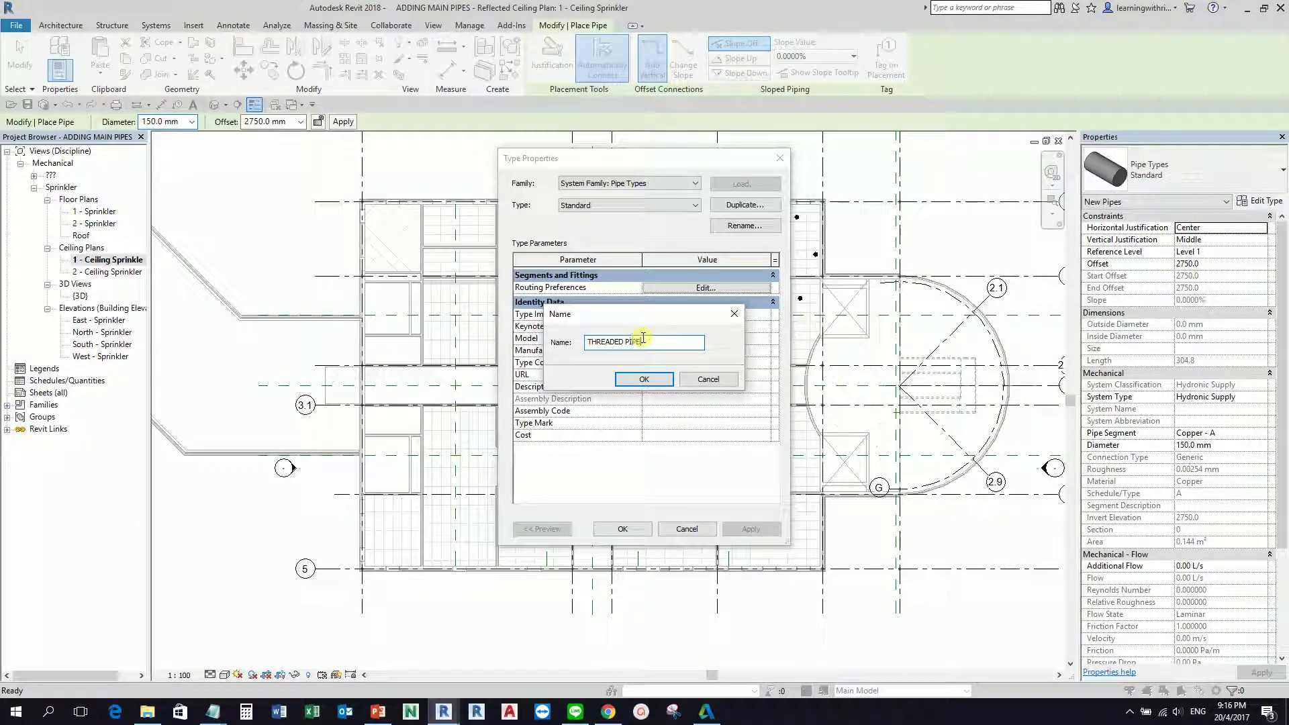
{"action": "left_click", "coordinate": [646, 380]}
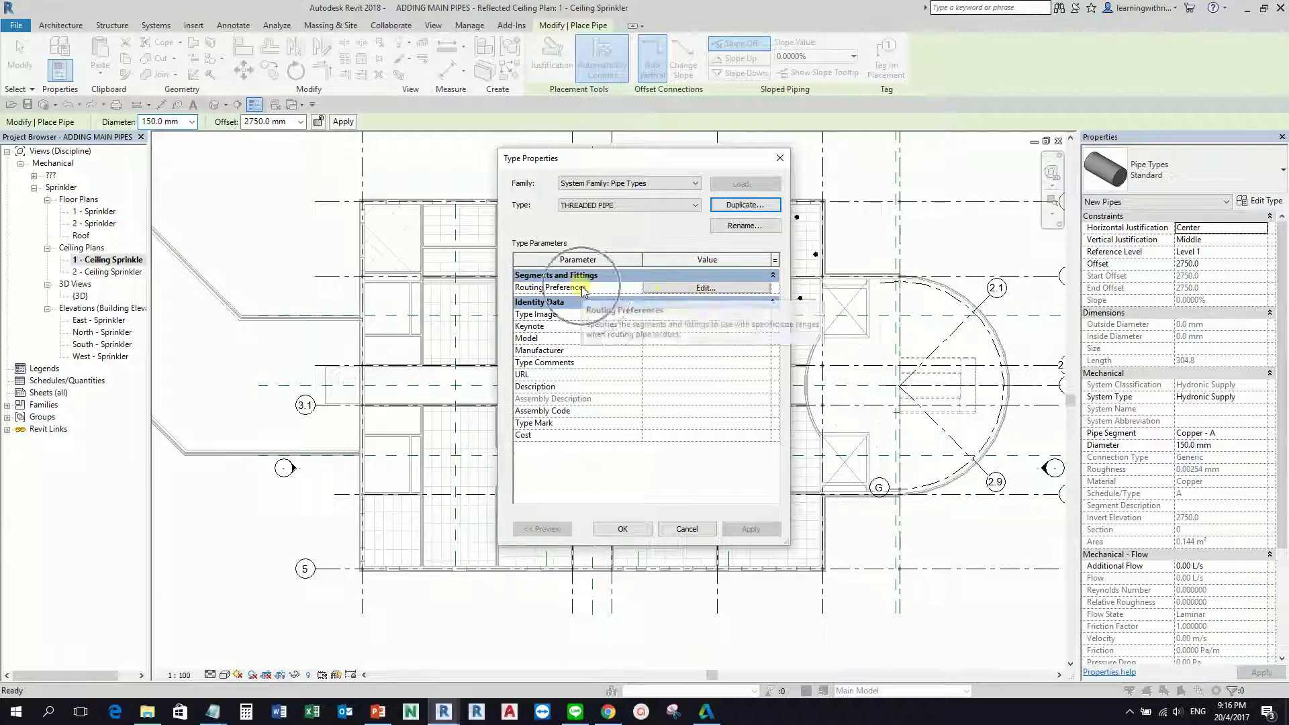
- In THREADED PIPE routing preferences, replace Copper - A with Steel, Carbon - Schedule 40, maximum size 600.000 mm
{"action": "left_click", "coordinate": [705, 289]}
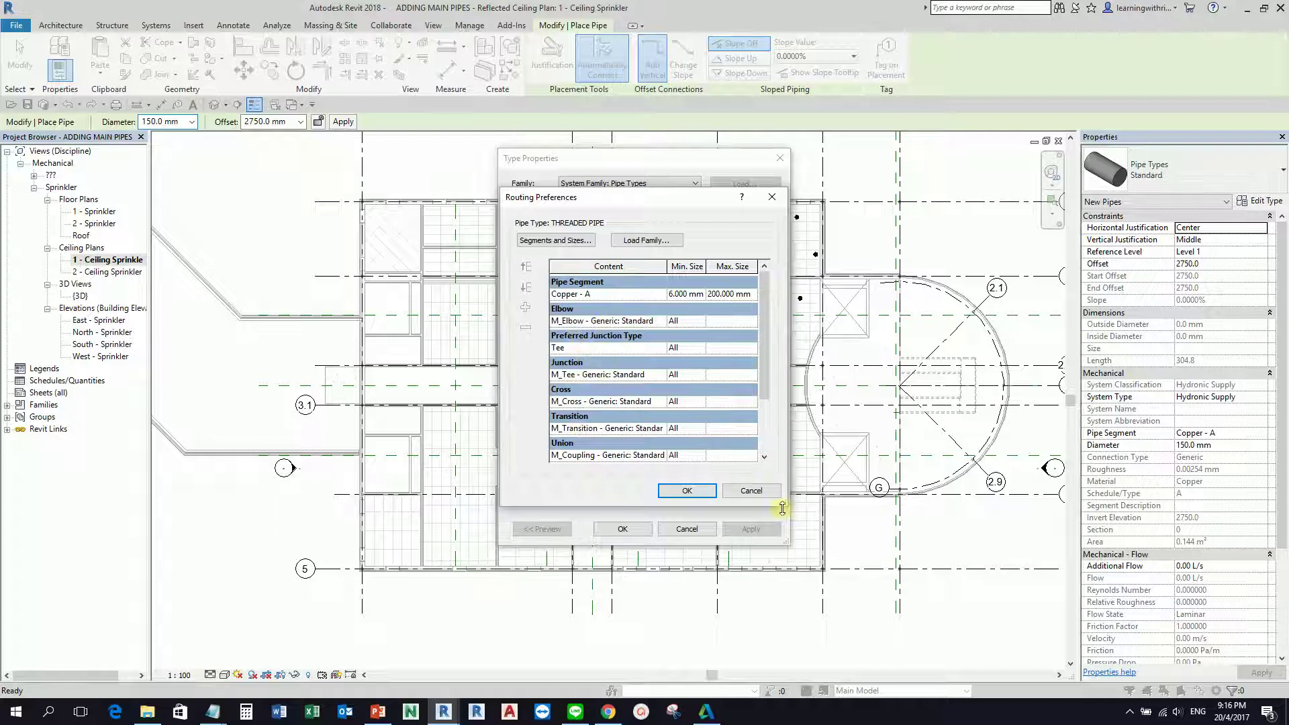
{"action": "left_click_drag", "start_coordinate": [784, 502], "coordinate": [900, 643]}
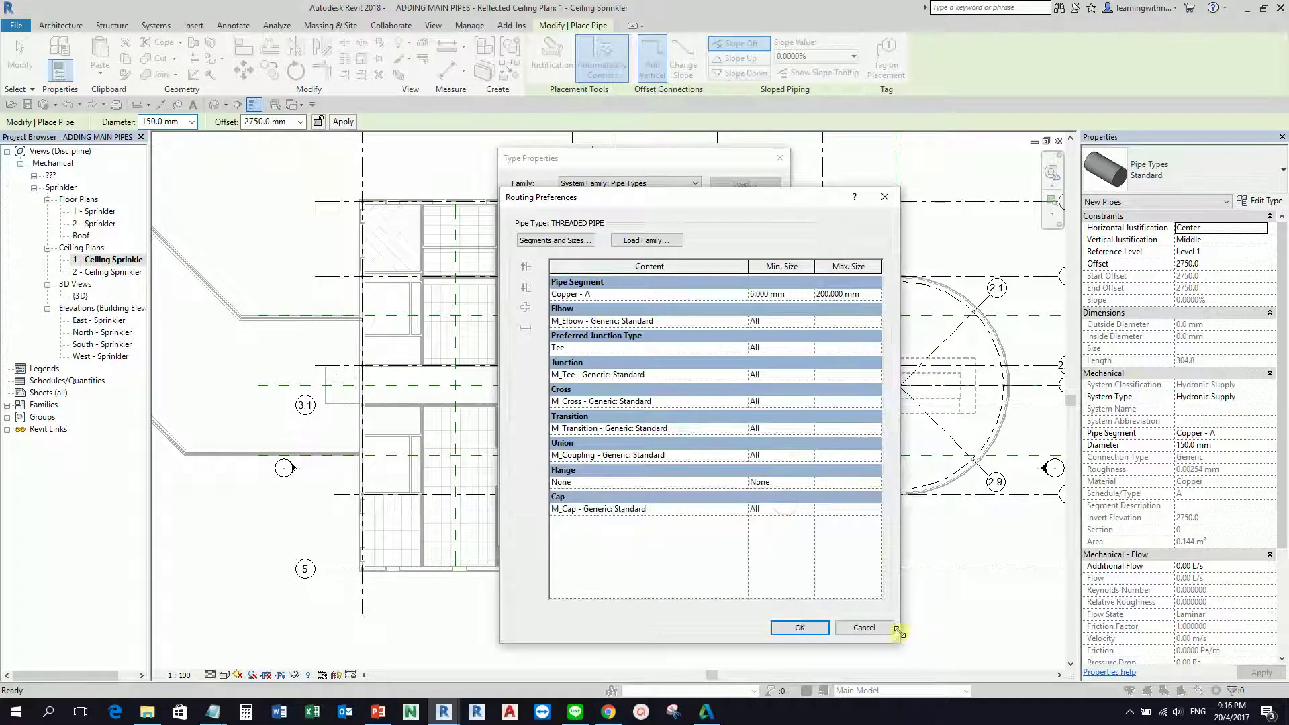
{"action": "left_click", "coordinate": [609, 294]}
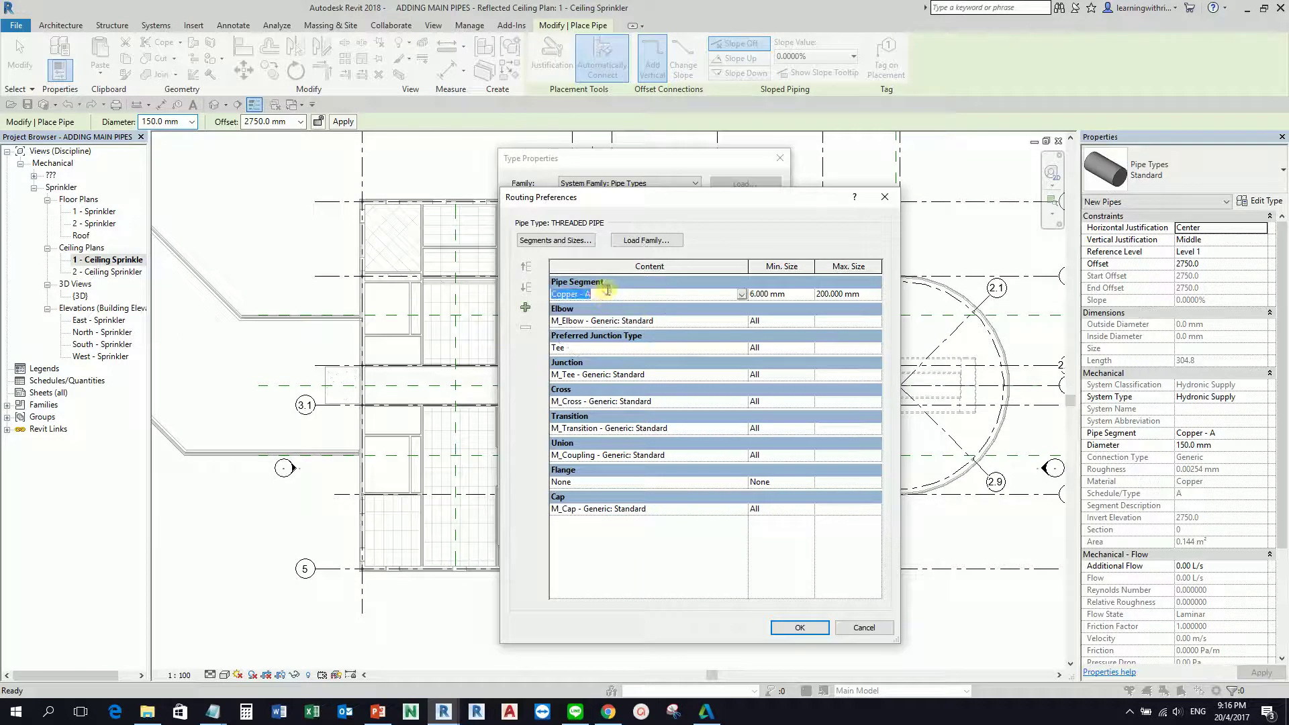
{"action": "left_click", "coordinate": [741, 294]}
{"action": "scroll", "coordinate": [738, 321], "scroll_direction": "down", "scroll_amount": 4}
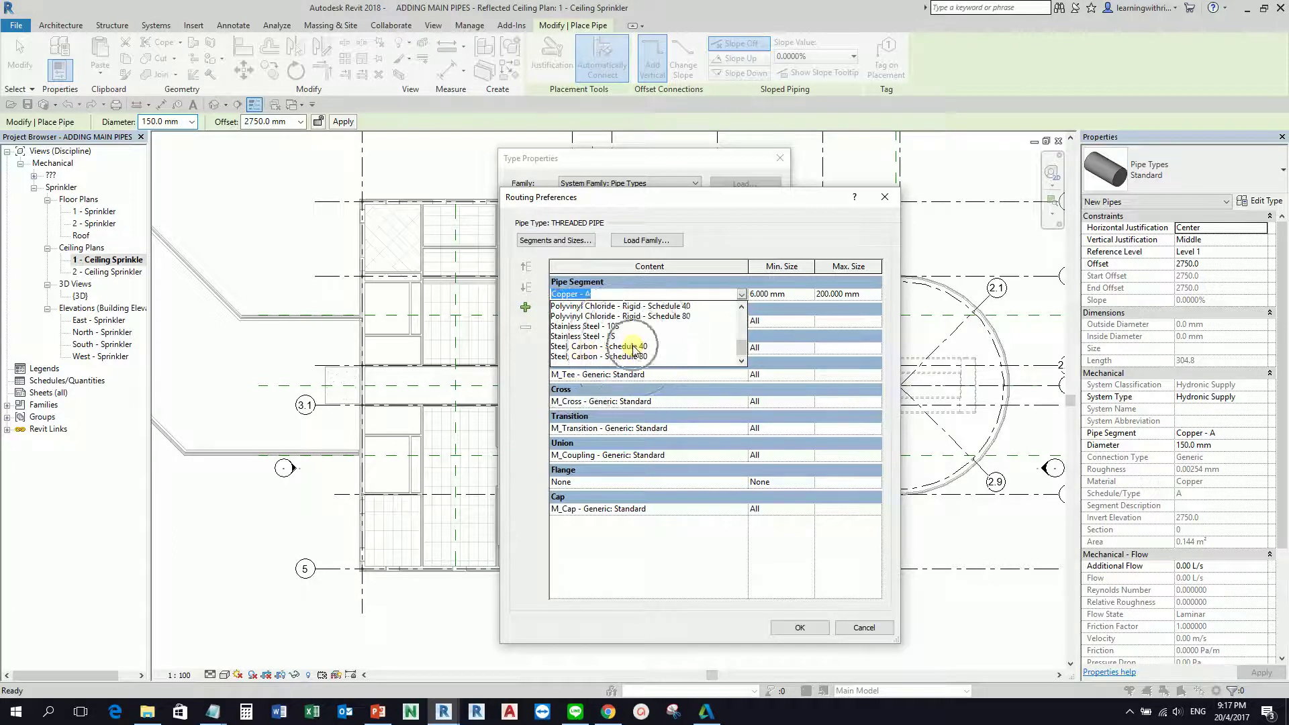
{"action": "left_click", "coordinate": [631, 347]}
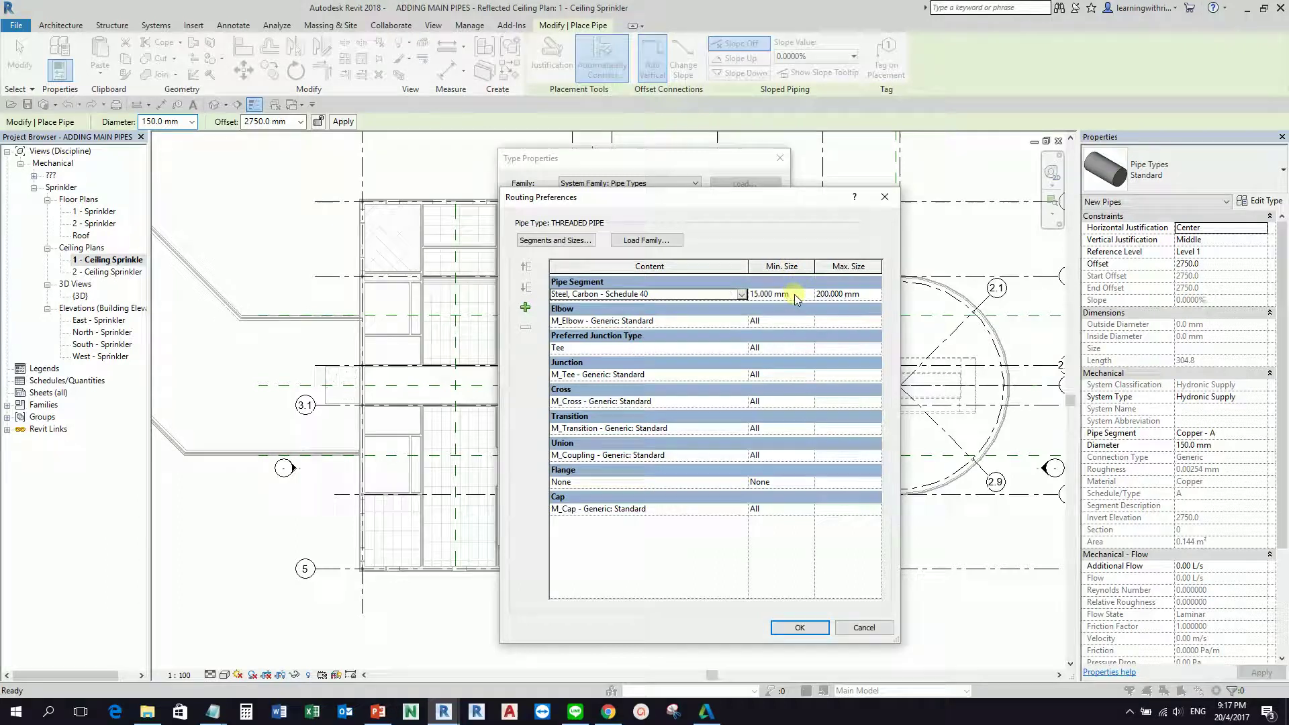
{"action": "left_click", "coordinate": [863, 296]}
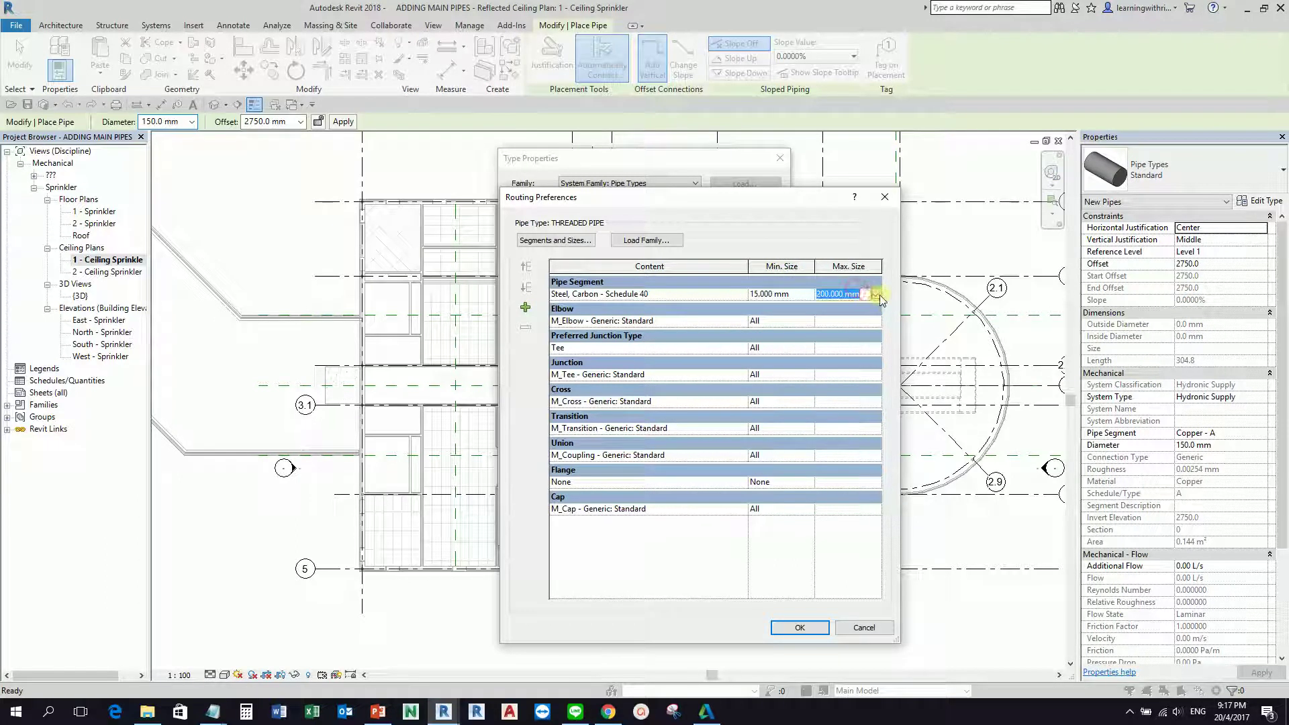
{"action": "left_click", "coordinate": [876, 295]}
{"action": "left_click_drag", "start_coordinate": [878, 330], "coordinate": [875, 357]}
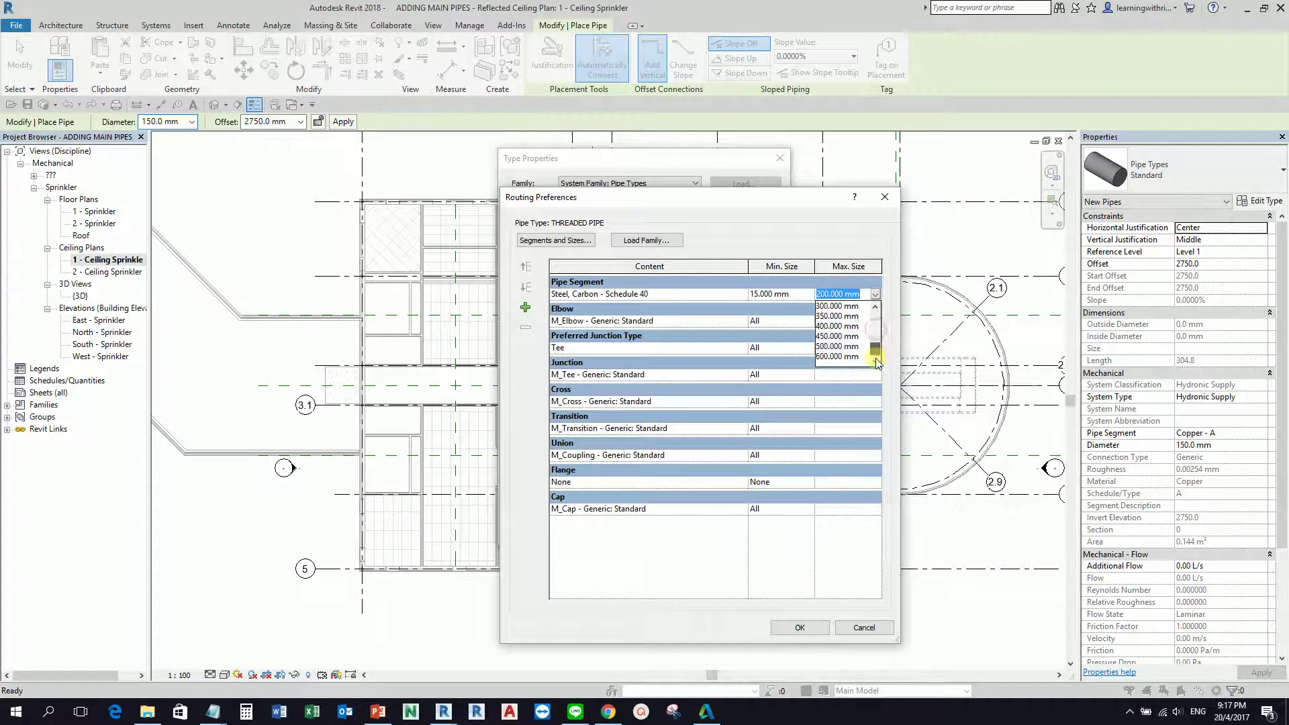
{"action": "left_click", "coordinate": [835, 356]}
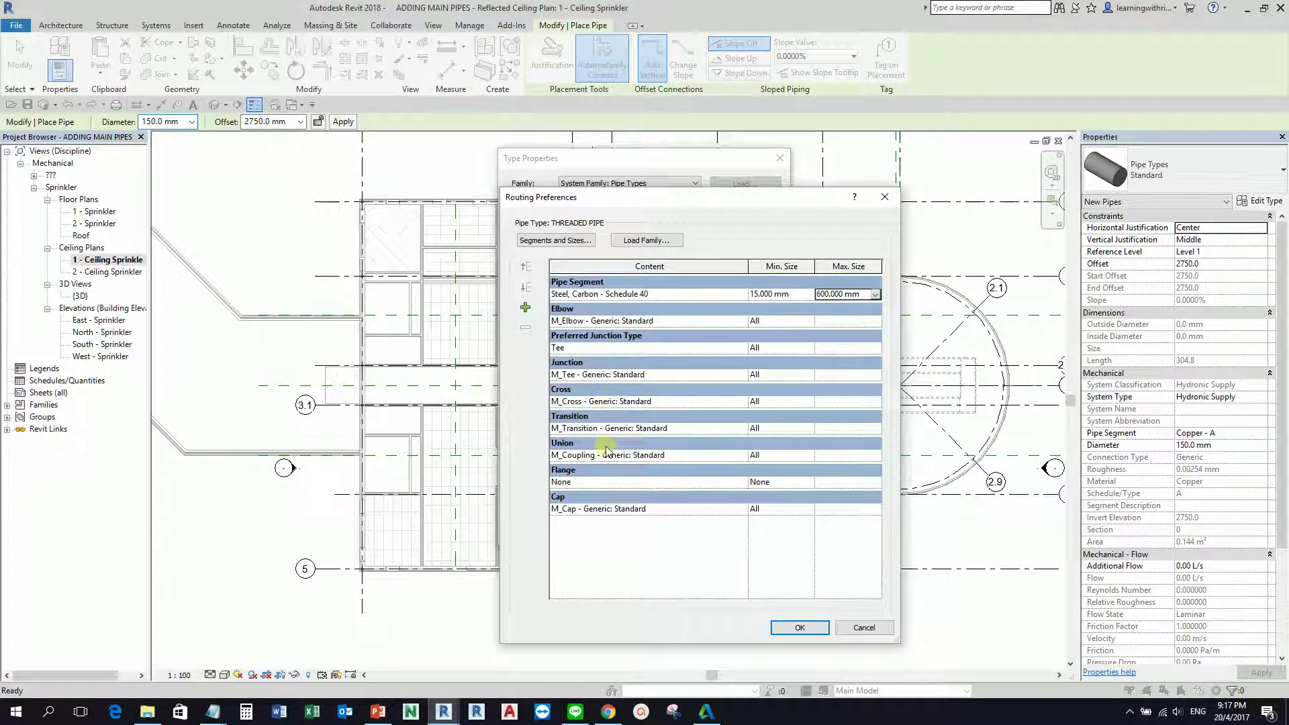
- Load every fitting family from Pipe > Fittings > Malleable Iron > Class 150 > Threaded
{"action": "left_click", "coordinate": [646, 240]}
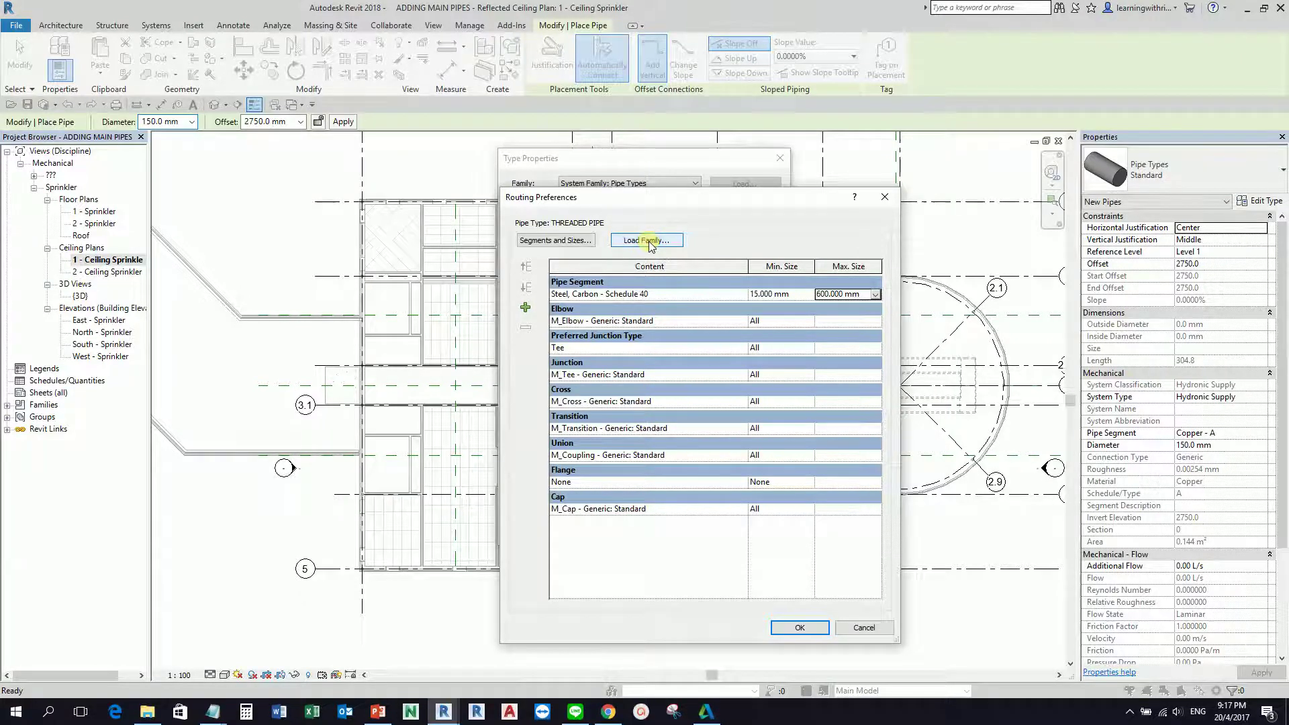
{"action": "left_click", "coordinate": [646, 240]}
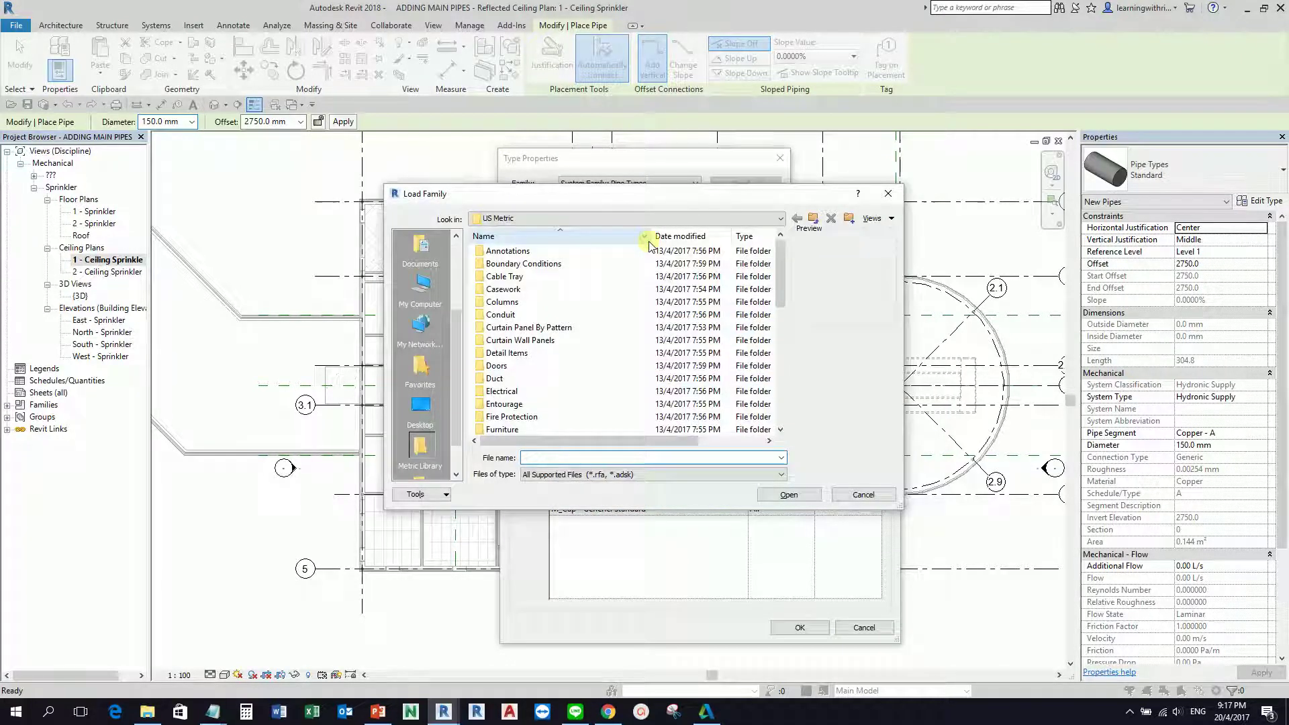
{"action": "left_click", "coordinate": [500, 404]}
{"action": "scroll", "coordinate": [501, 406], "scroll_direction": "down", "scroll_amount": 4}
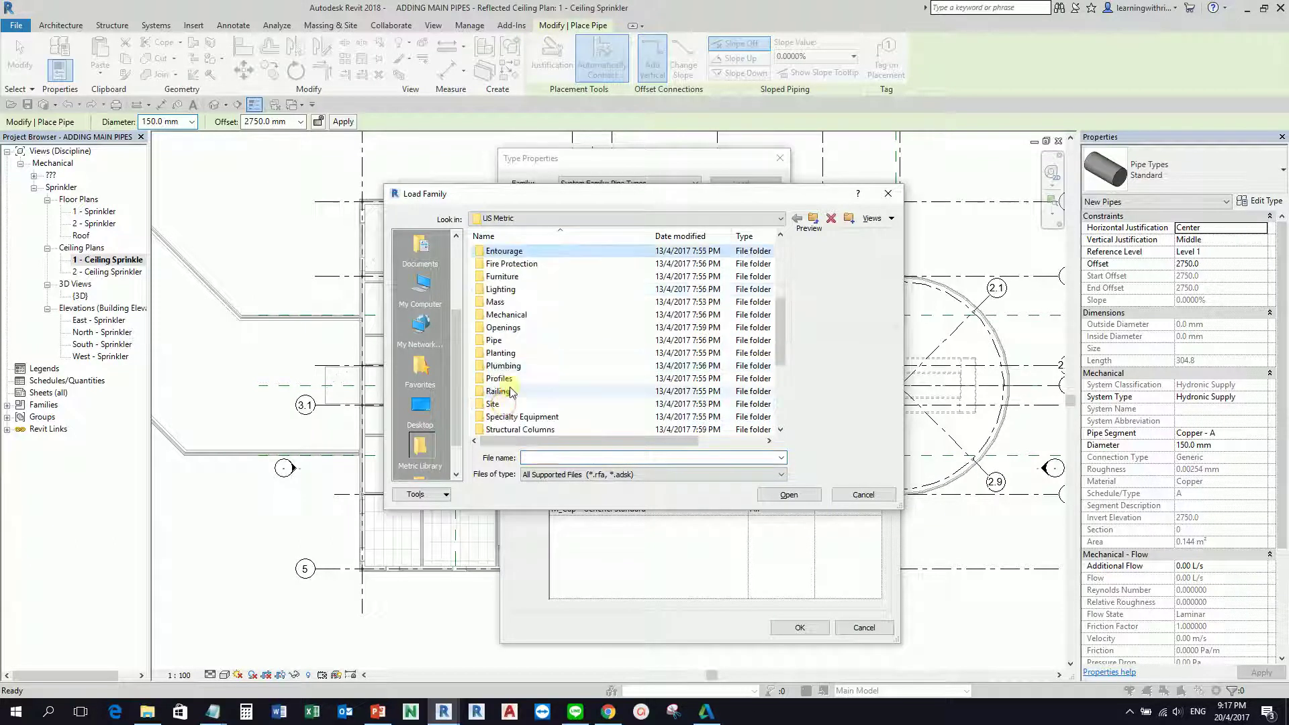
{"action": "double_click", "coordinate": [494, 340]}
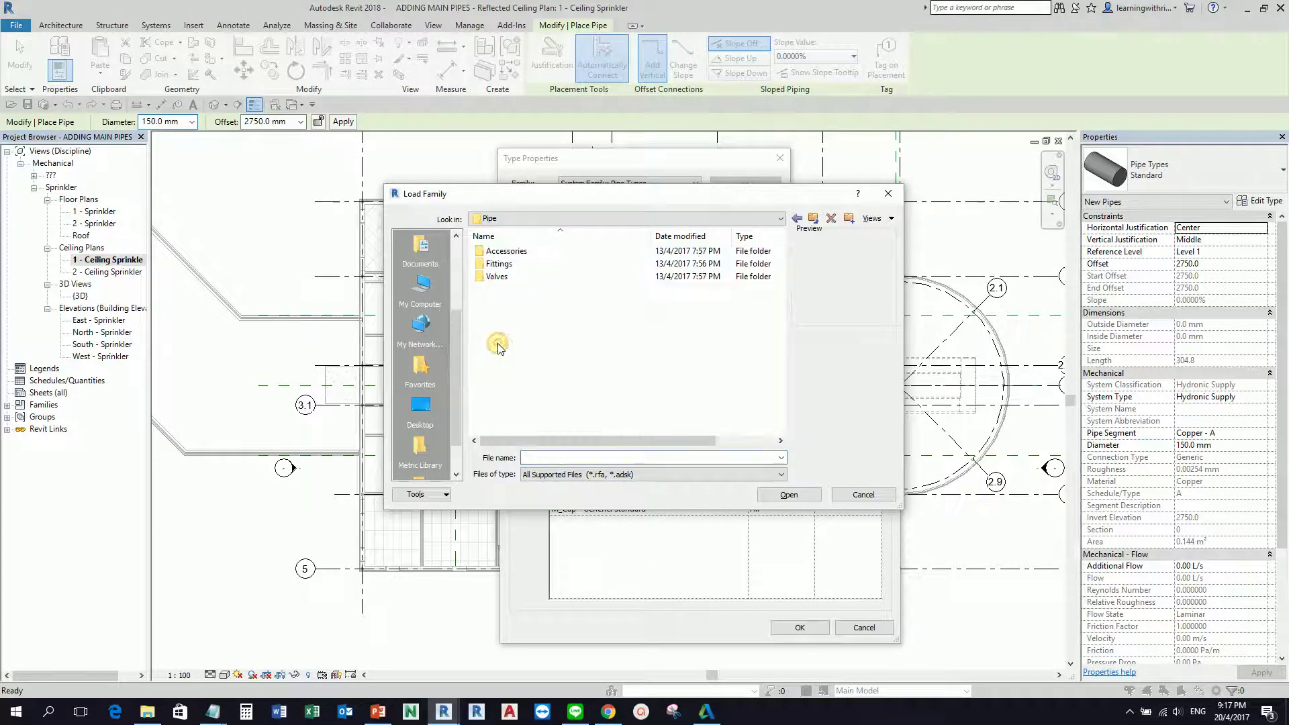
{"action": "double_click", "coordinate": [500, 264]}
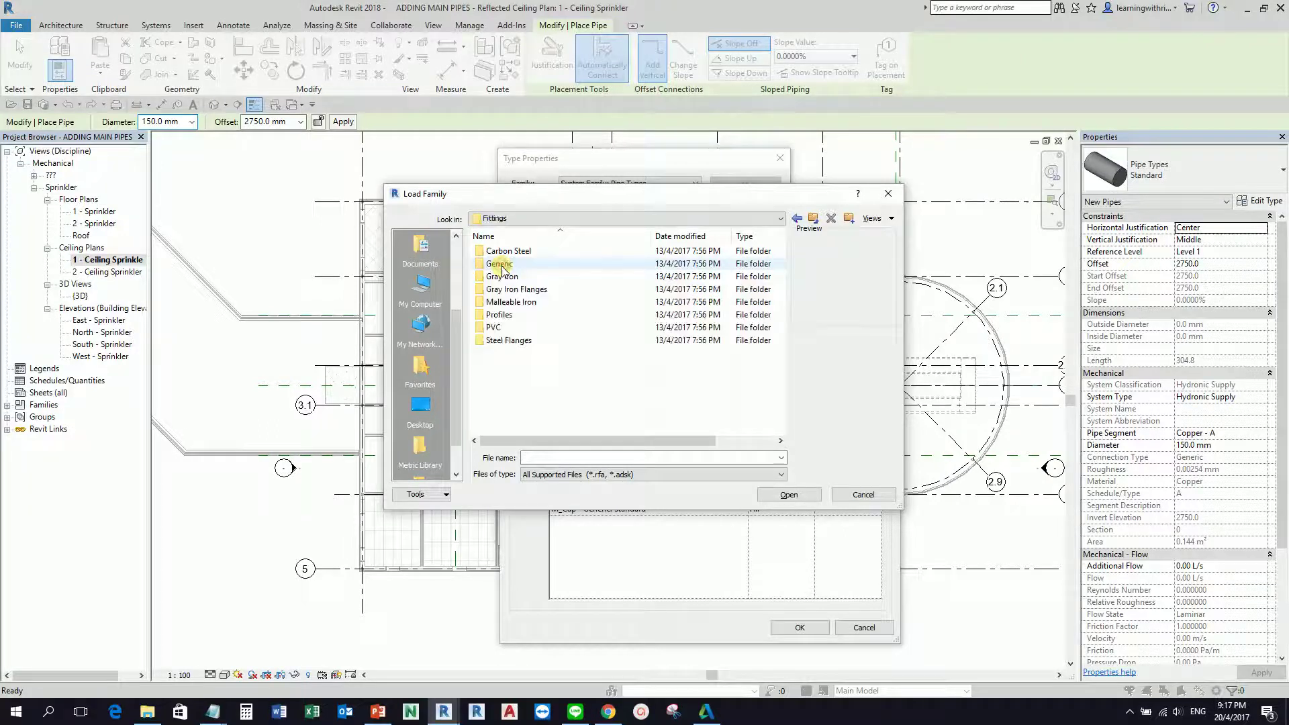
{"action": "double_click", "coordinate": [495, 305]}
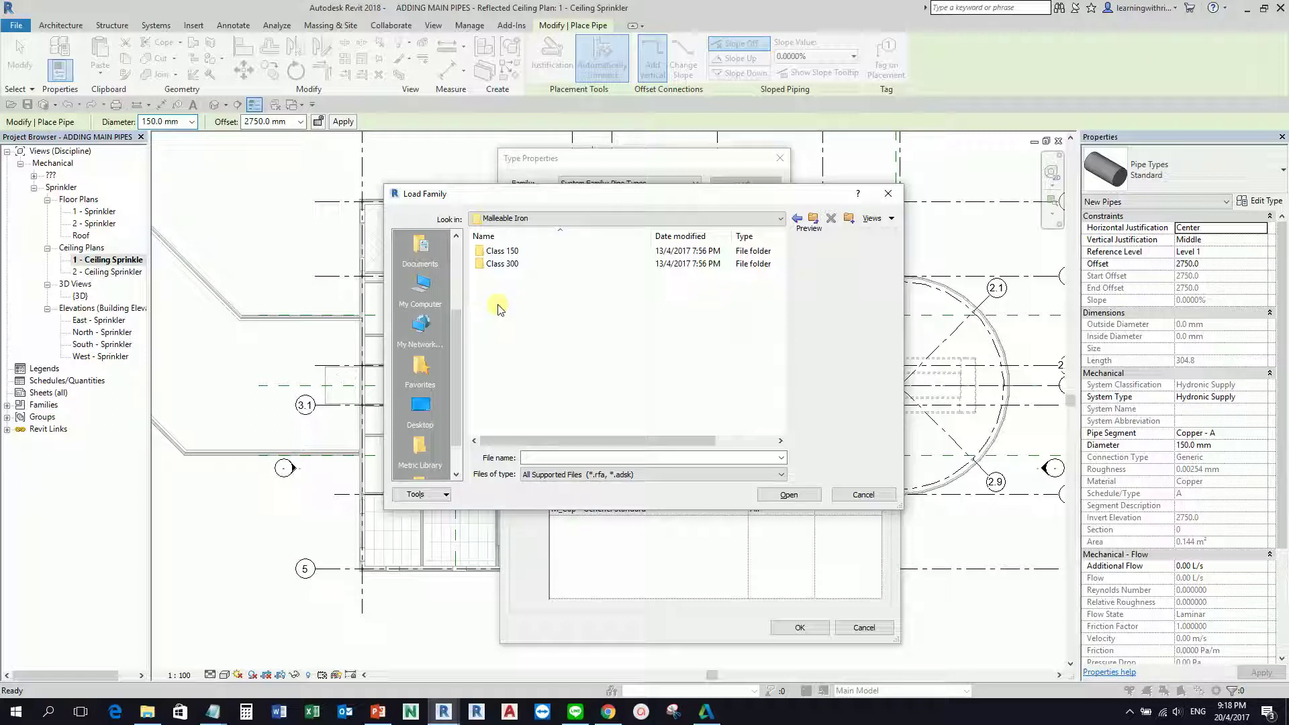
{"action": "double_click", "coordinate": [481, 252]}
{"action": "double_click", "coordinate": [482, 252]}
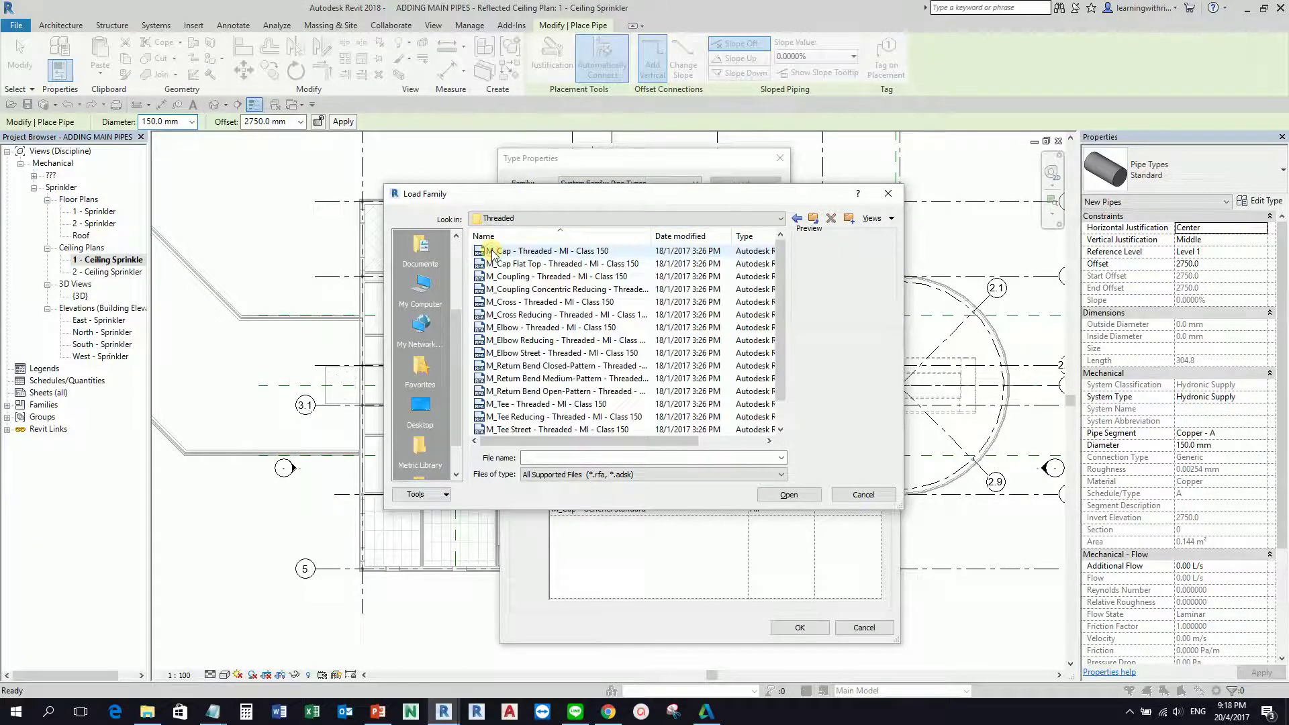
{"action": "left_click", "coordinate": [570, 253]}
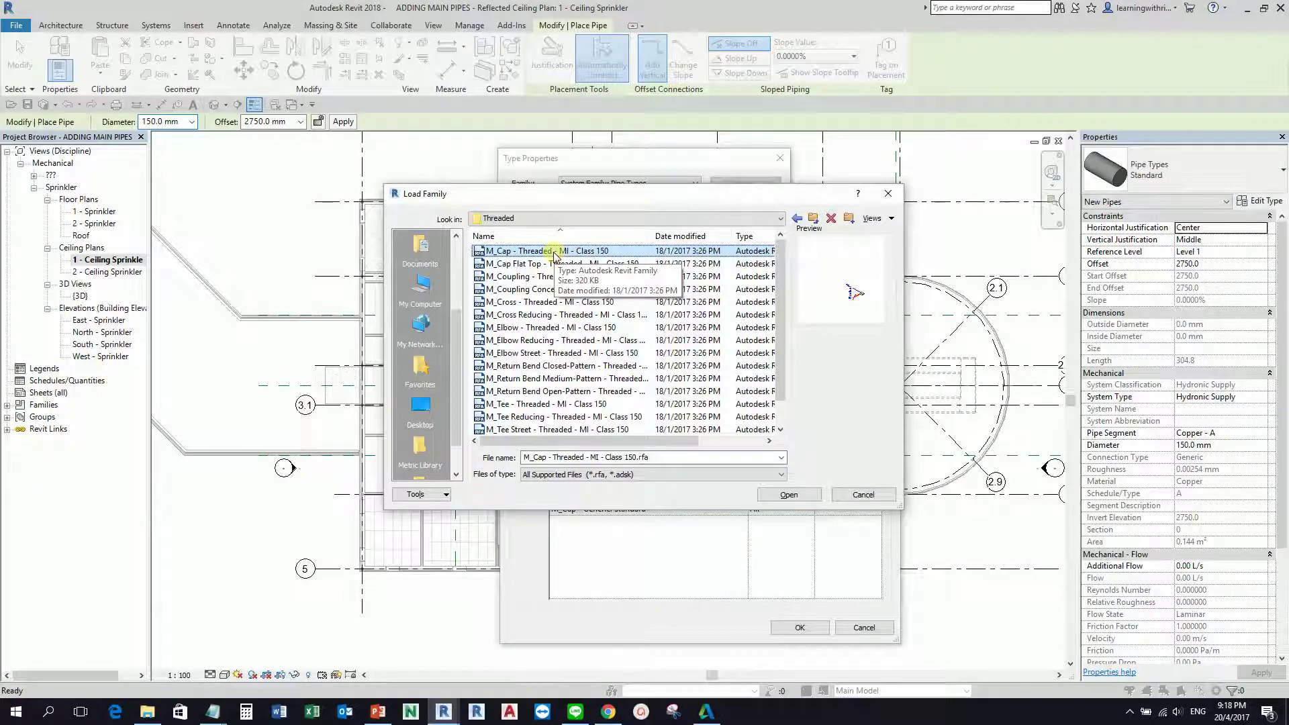
{"action": "key", "text": "ctrl+a"}
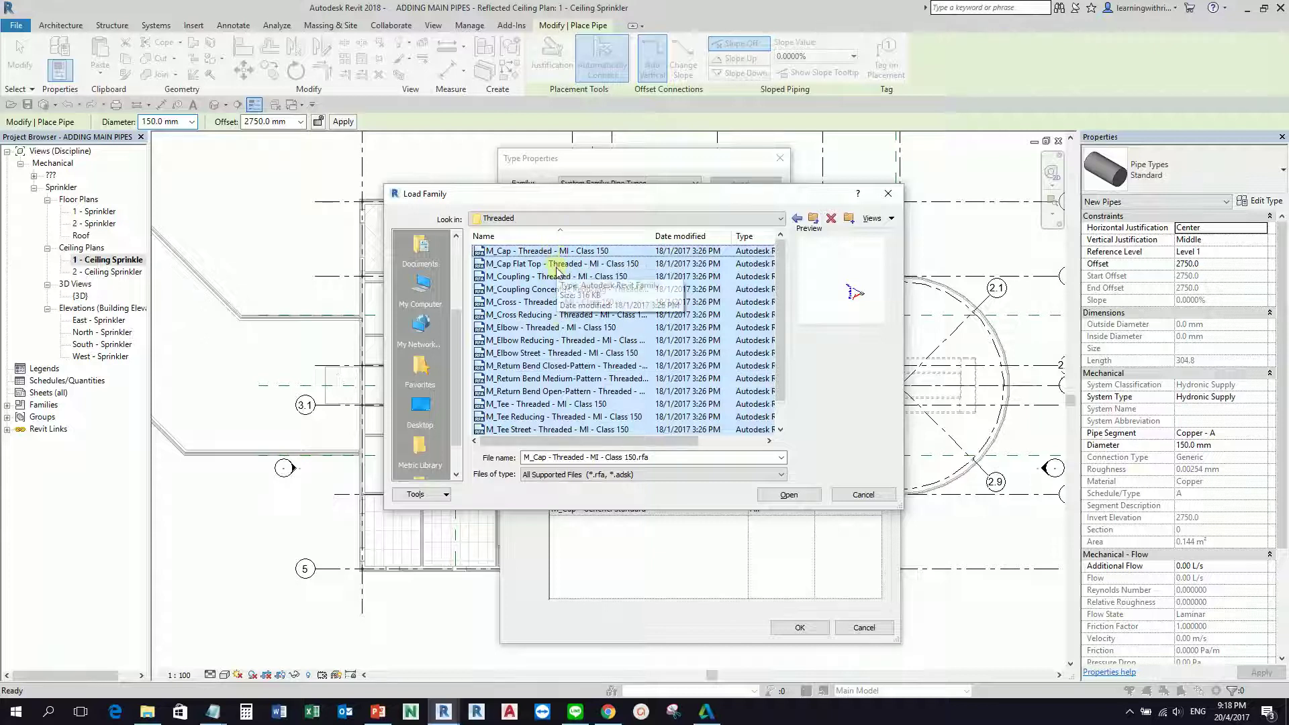
{"action": "left_click", "coordinate": [788, 495]}
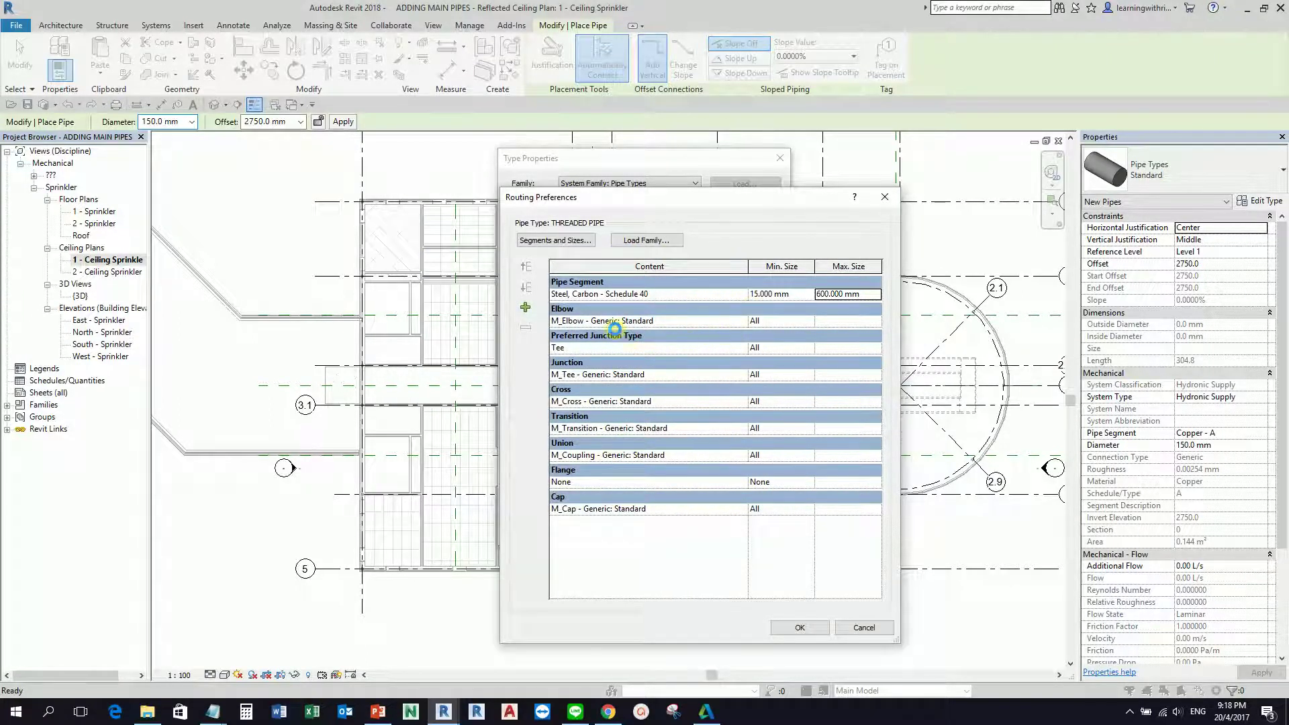
- Set THREADED PIPE's elbow and junction fittings to the Threaded MI Class 150 elbow and tee
{"action": "left_click", "coordinate": [572, 312]}
{"action": "left_click", "coordinate": [574, 363]}
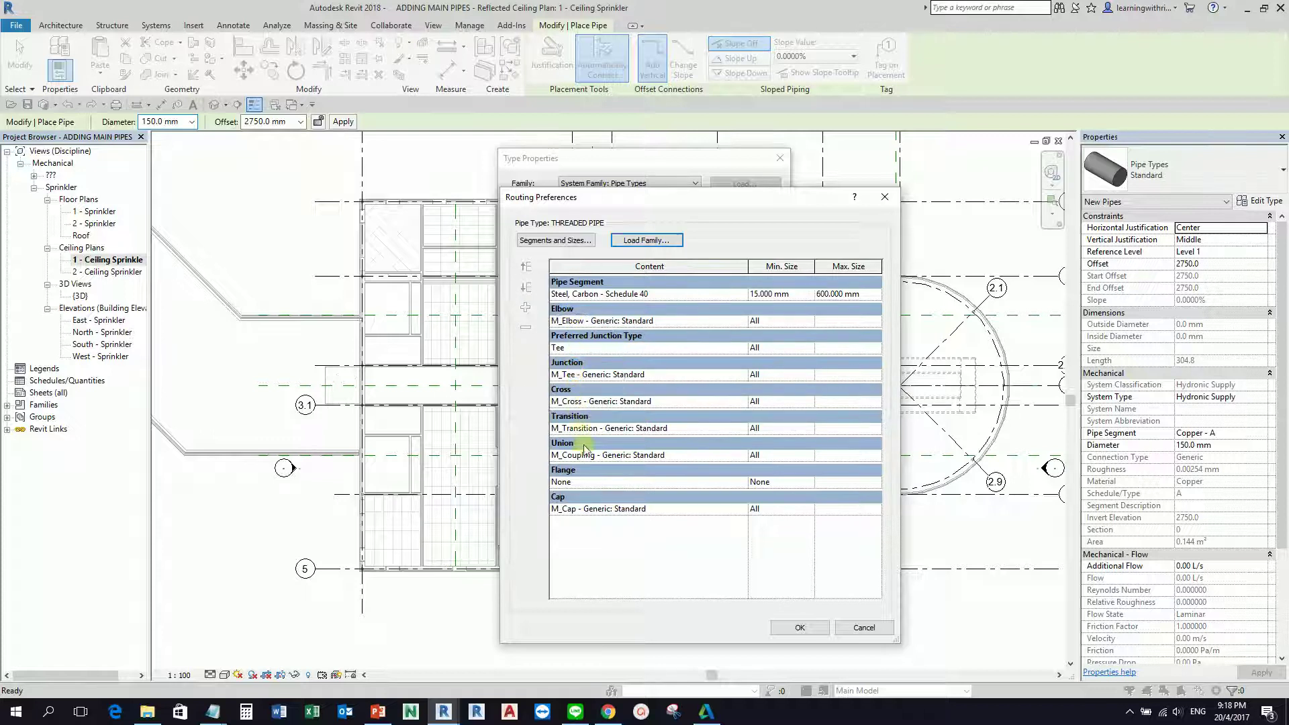
{"action": "left_click", "coordinate": [715, 320]}
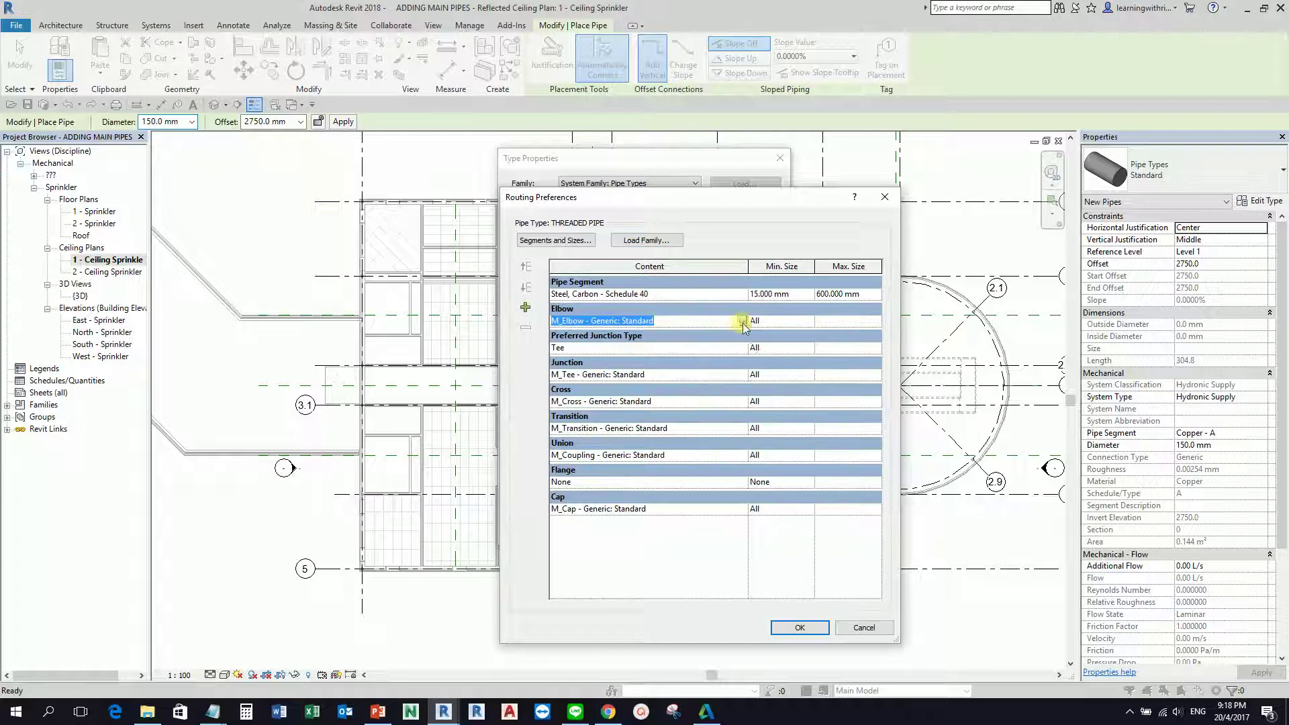
{"action": "left_click", "coordinate": [741, 321]}
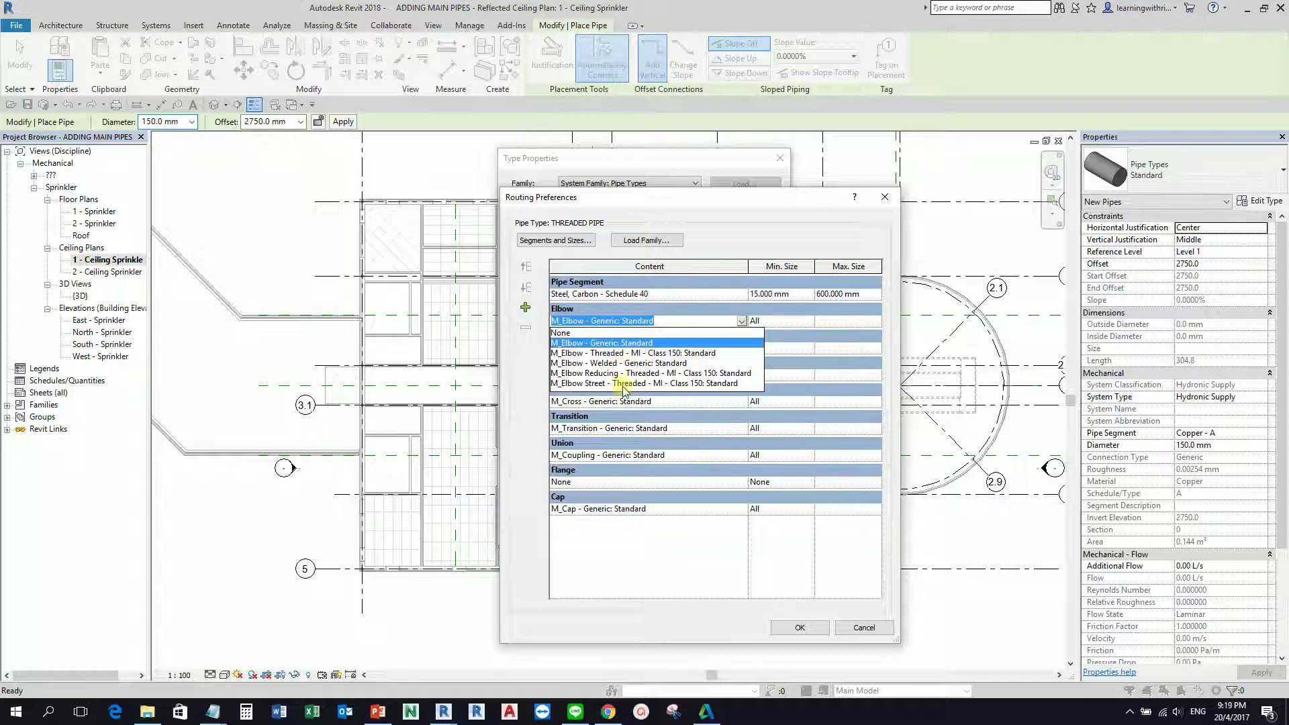
{"action": "left_click", "coordinate": [617, 353]}
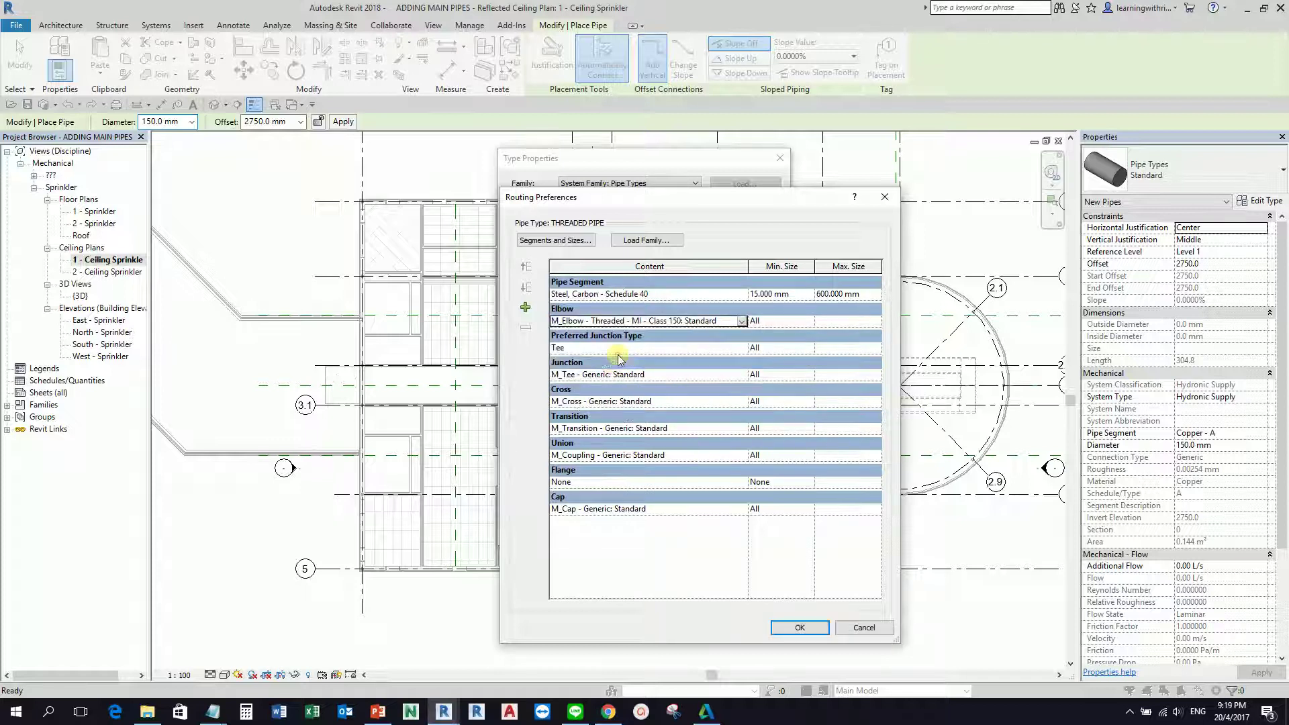
{"action": "left_click", "coordinate": [600, 347]}
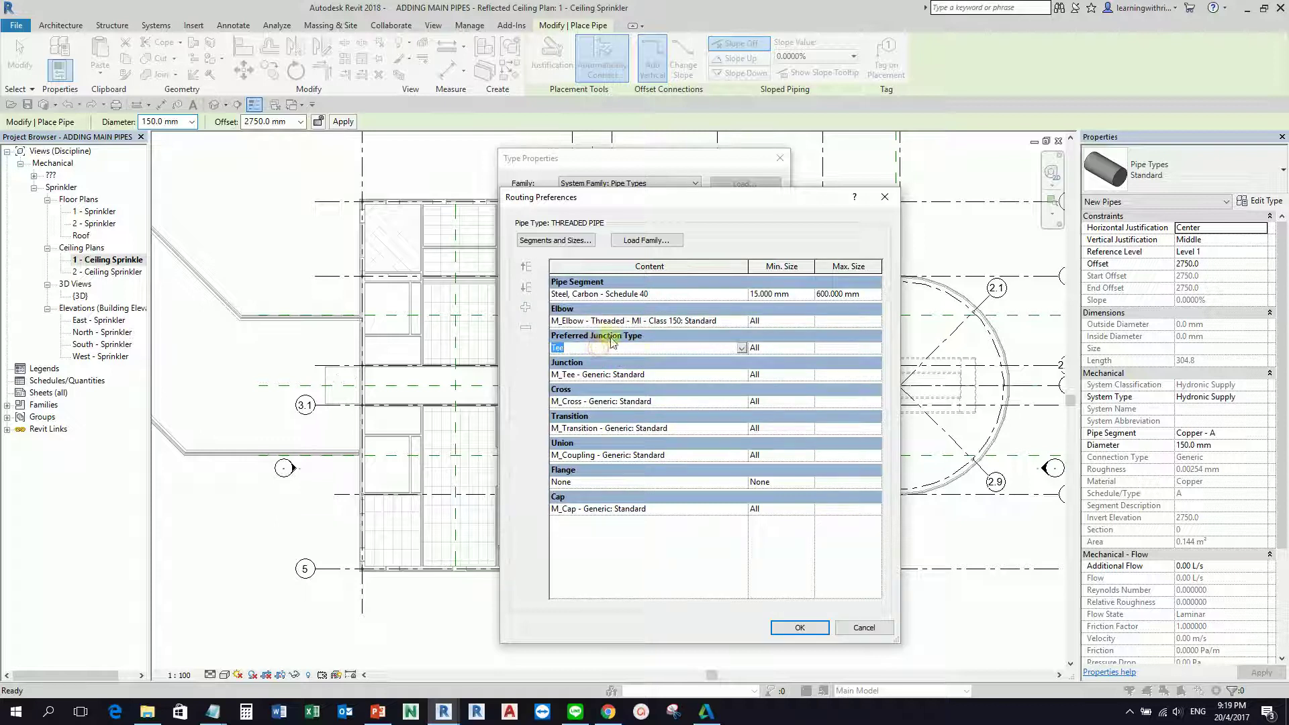
{"action": "left_click", "coordinate": [664, 346]}
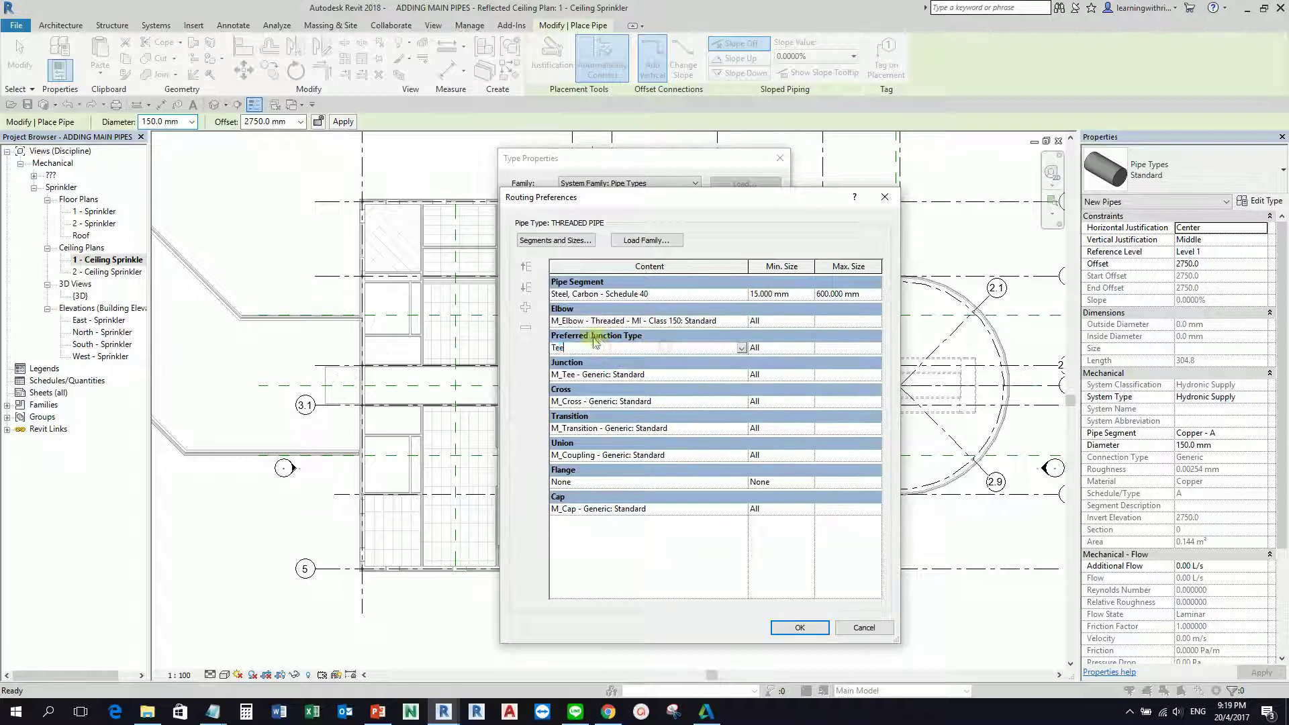
{"action": "left_click", "coordinate": [697, 375]}
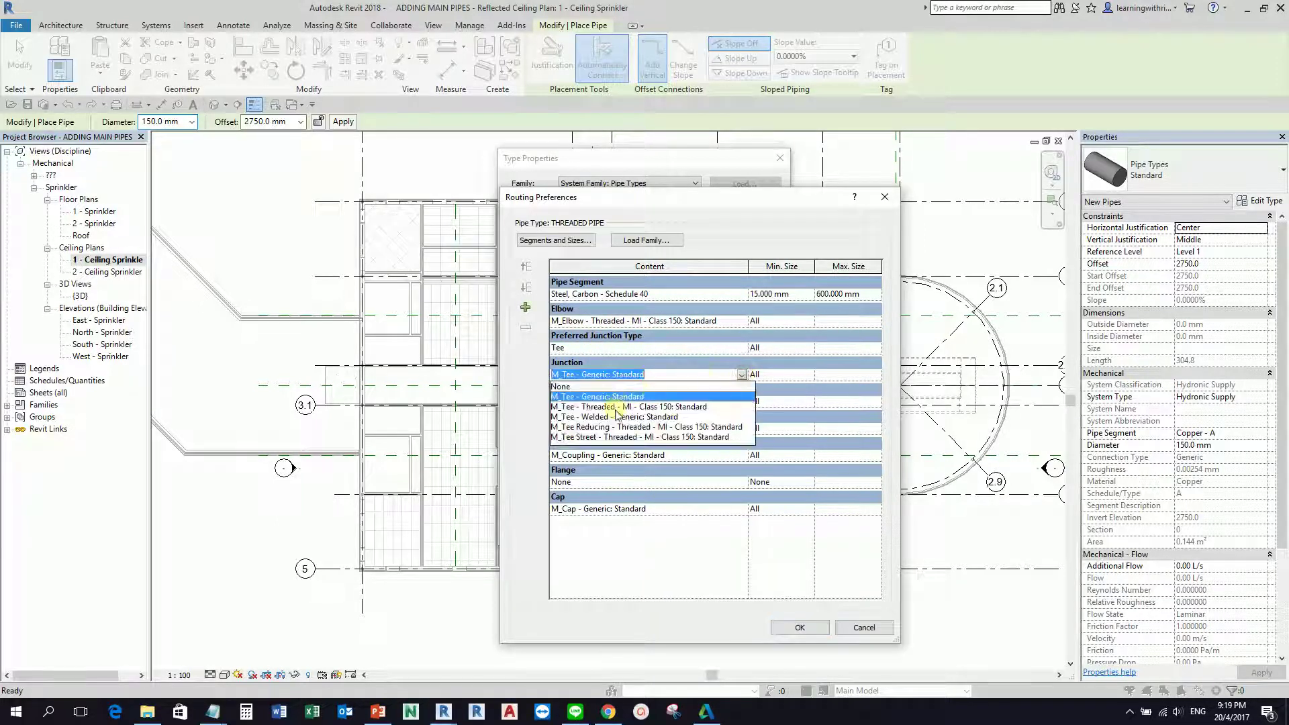
{"action": "left_click", "coordinate": [618, 407]}
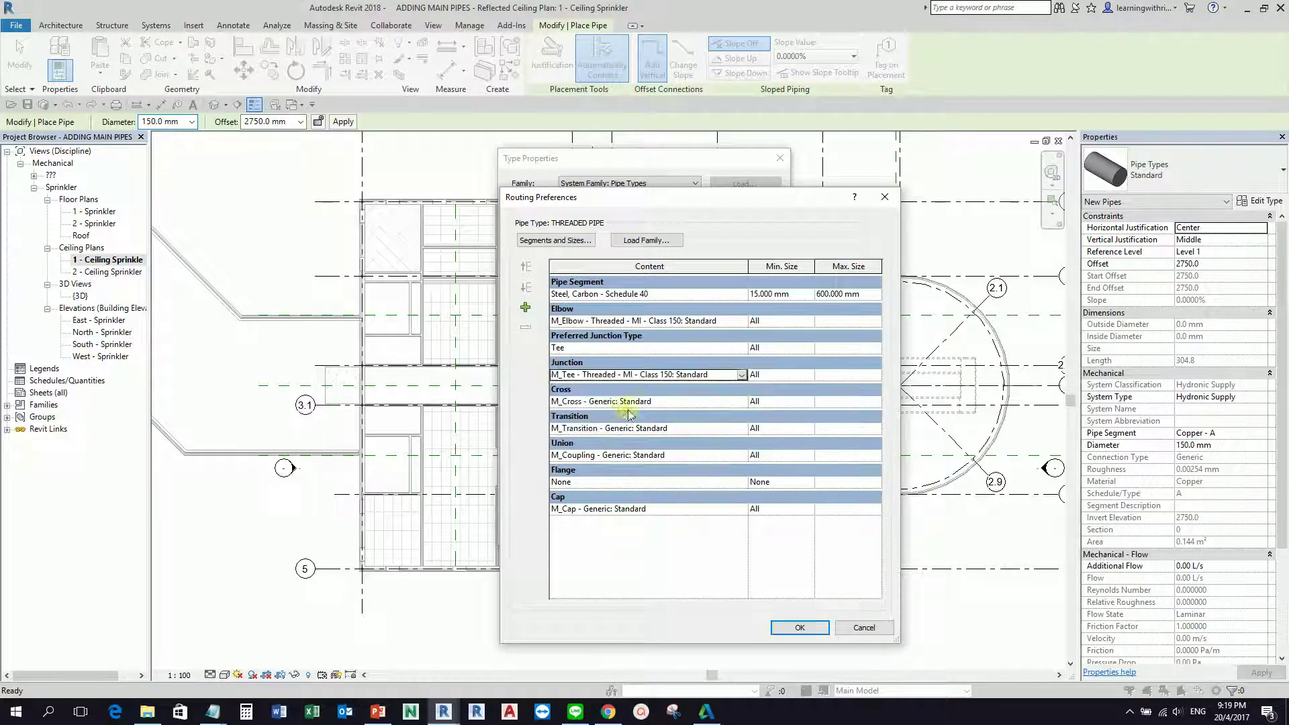
- Set cross, transition (concentric reducing coupling), union (coupling) and cap to Threaded MI Class 150, then accept
{"action": "left_click", "coordinate": [741, 401]}
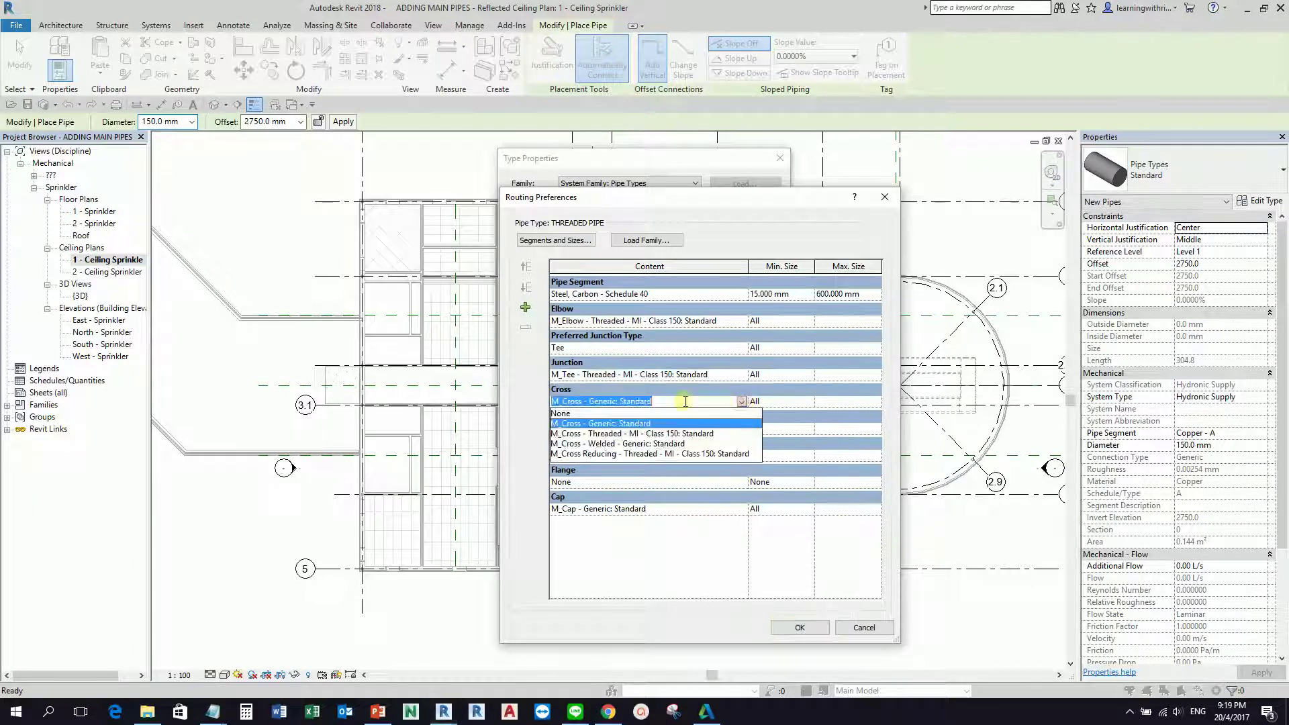
{"action": "left_click", "coordinate": [637, 435]}
{"action": "left_click", "coordinate": [742, 429]}
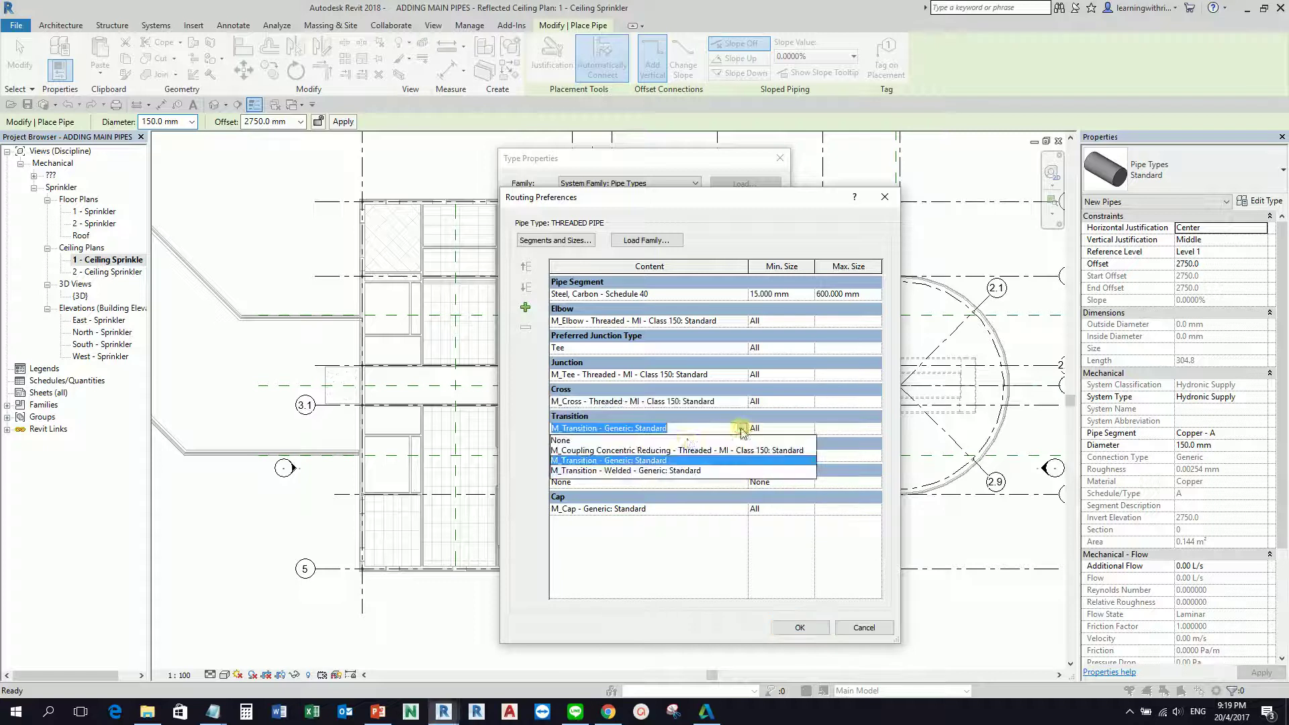
{"action": "left_click", "coordinate": [692, 450]}
{"action": "left_click", "coordinate": [742, 456]}
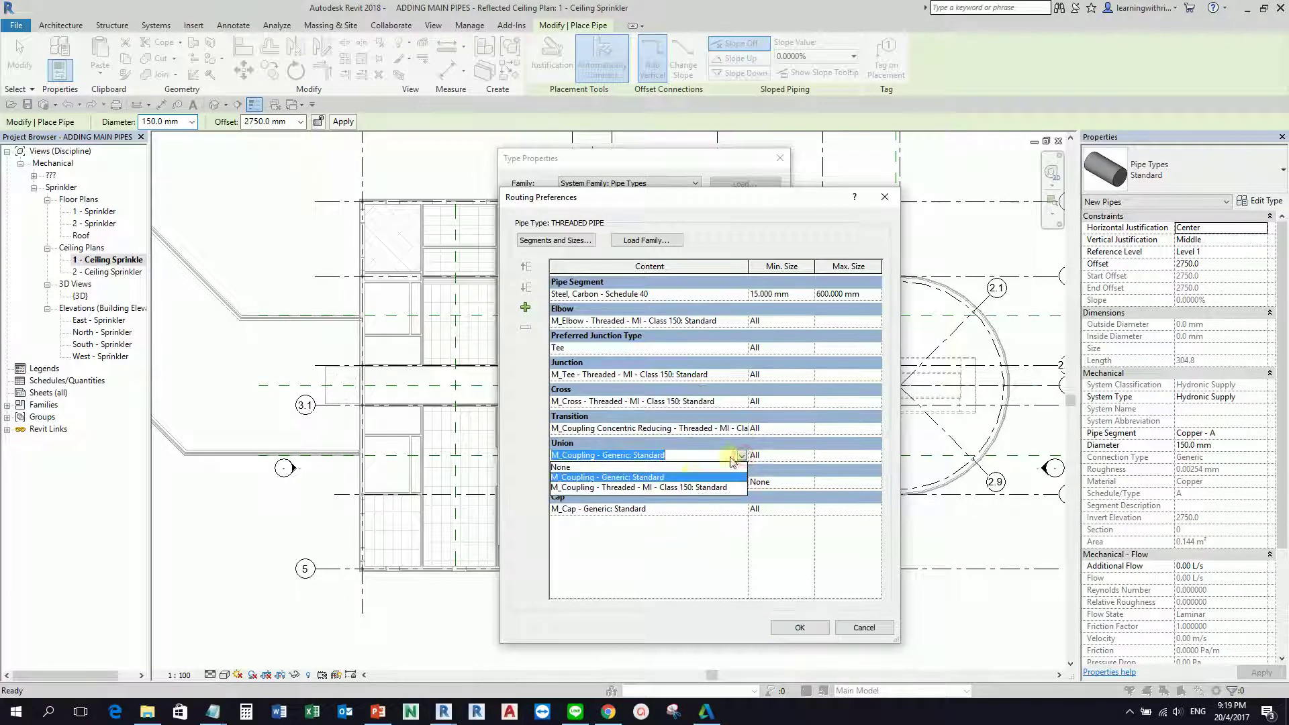
{"action": "left_click", "coordinate": [685, 487]}
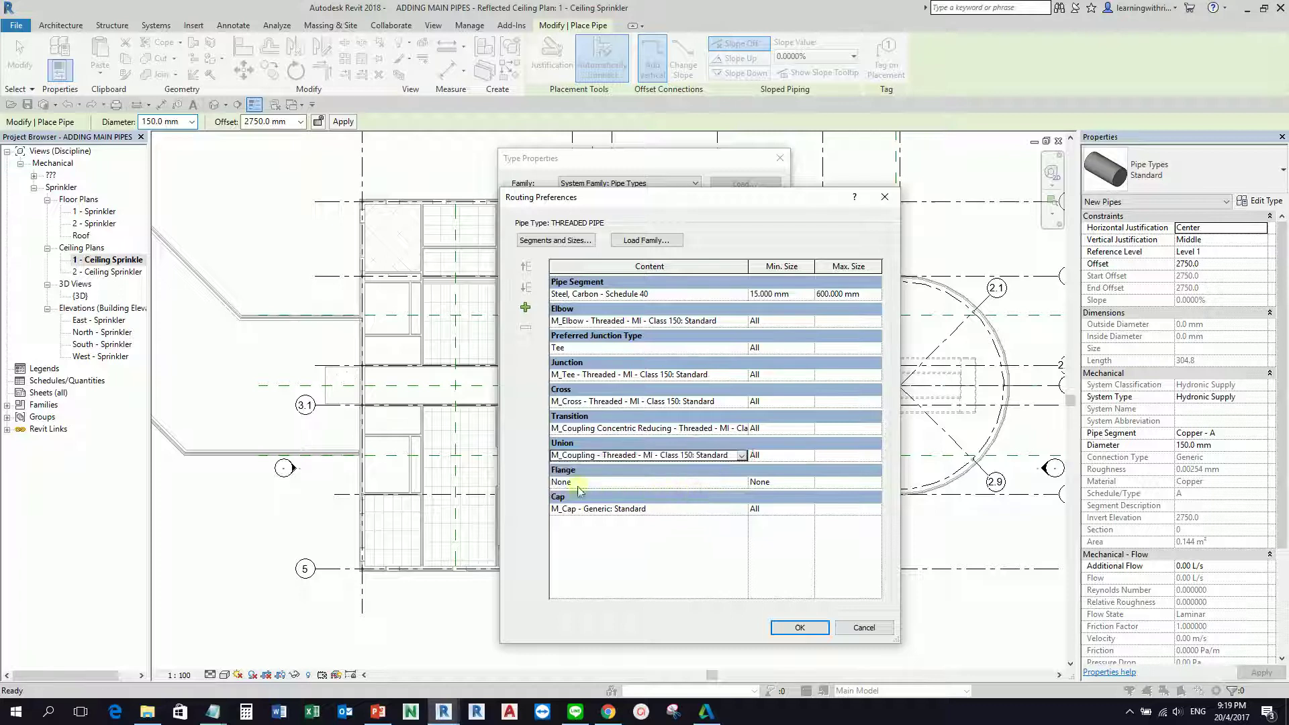
{"action": "left_click", "coordinate": [737, 512]}
{"action": "left_click", "coordinate": [741, 509]}
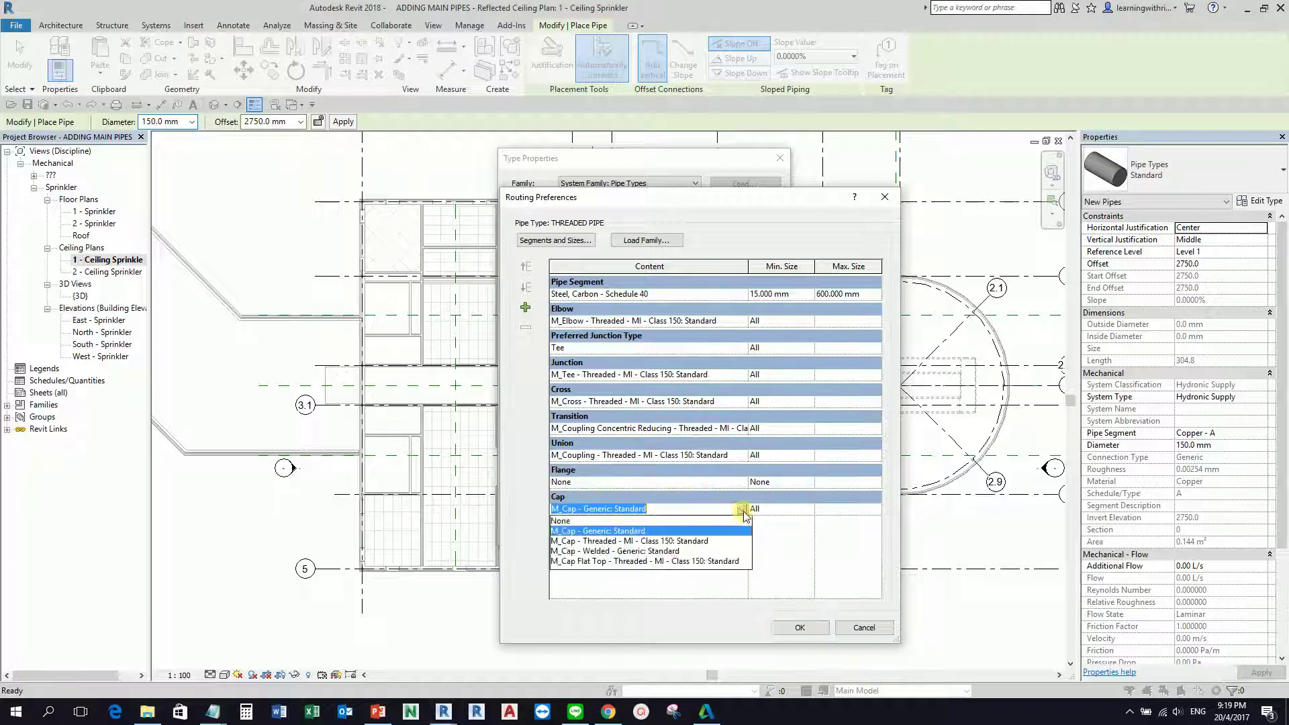
{"action": "left_click", "coordinate": [643, 541]}
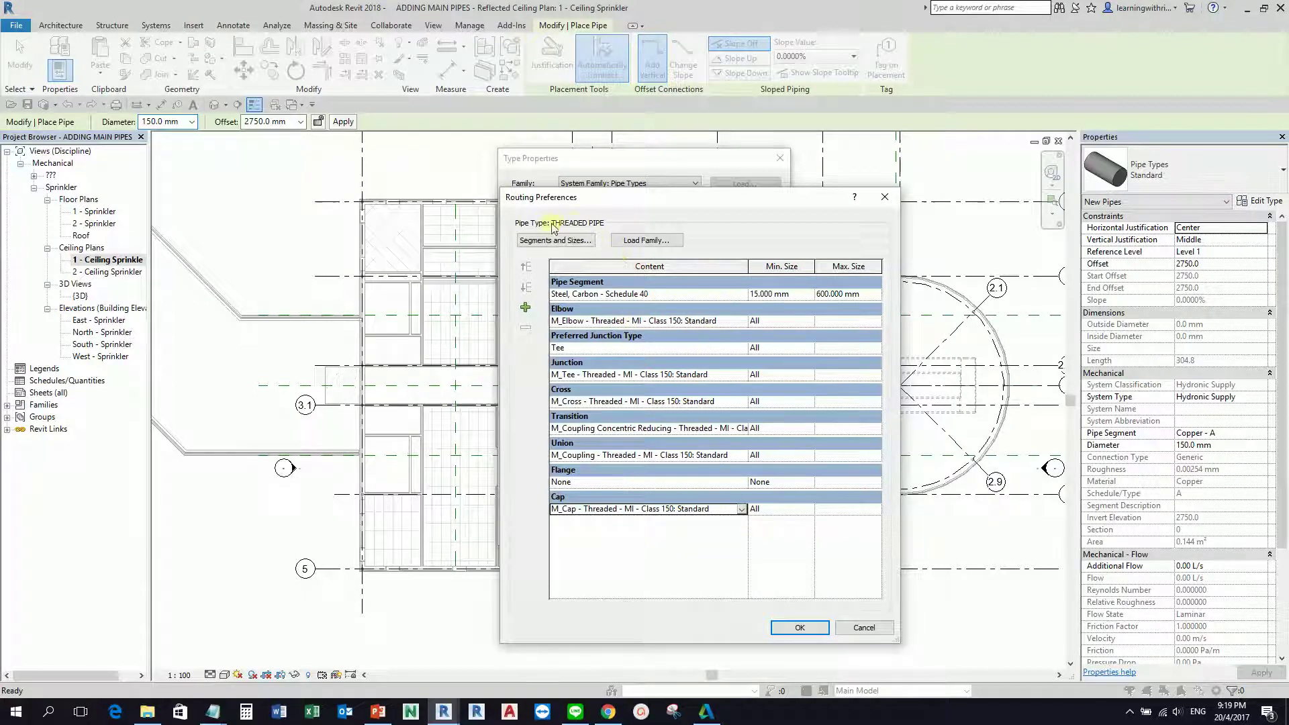
{"action": "left_click", "coordinate": [799, 628]}
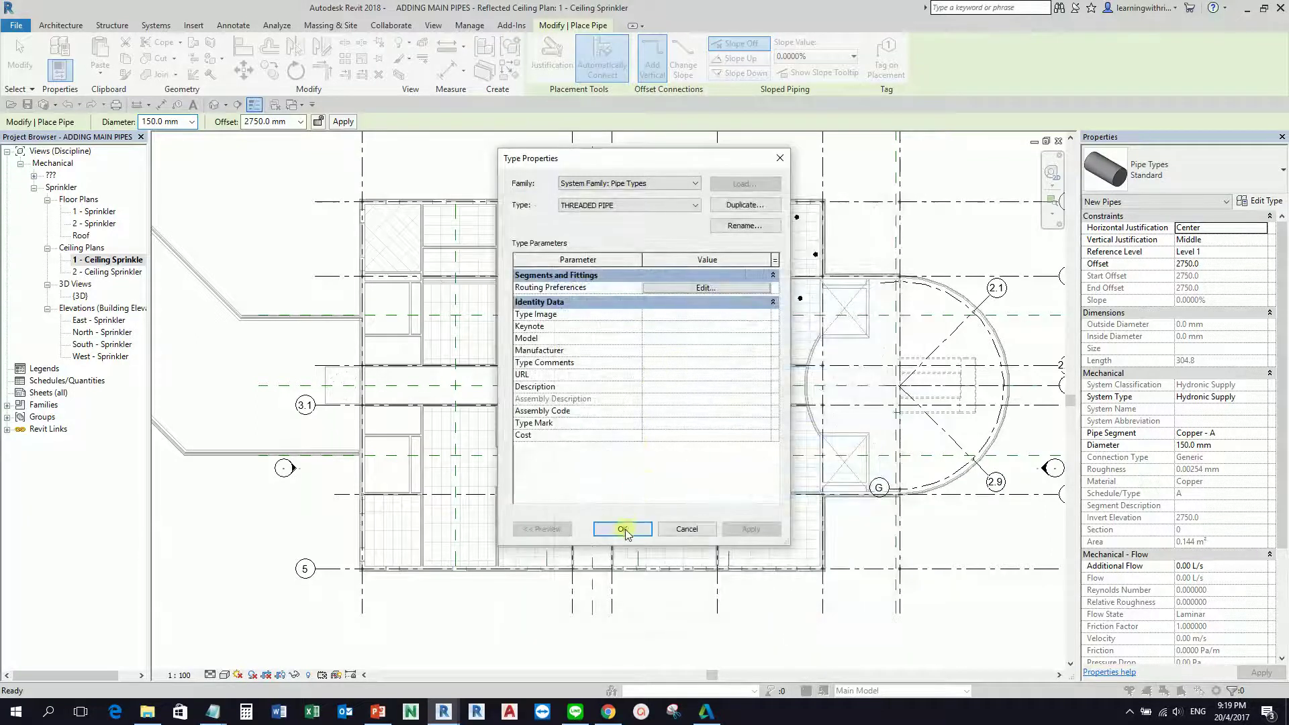
- Accept the THREADED PIPE type properties, leave the system type unchanged, and exit pipe placement
{"action": "left_click", "coordinate": [624, 530]}
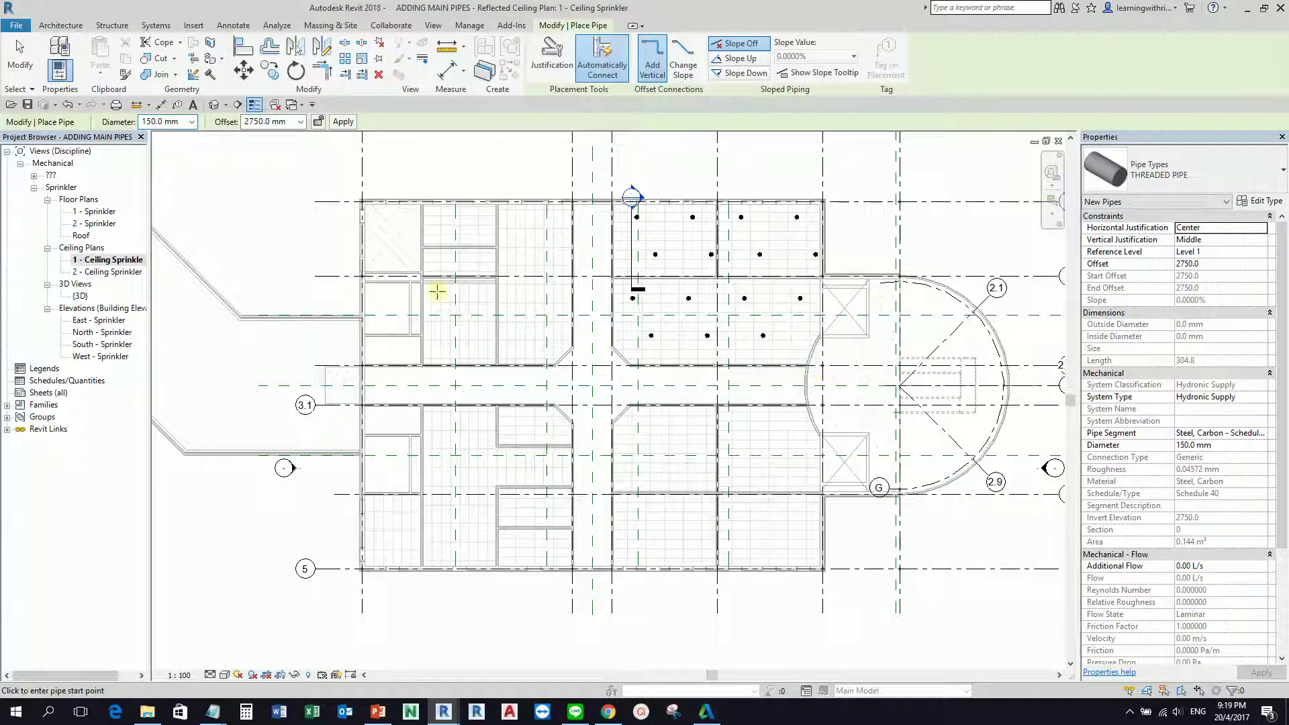
{"action": "left_click", "coordinate": [1186, 176]}
{"action": "left_click", "coordinate": [1248, 397]}
{"action": "left_click", "coordinate": [1261, 398]}
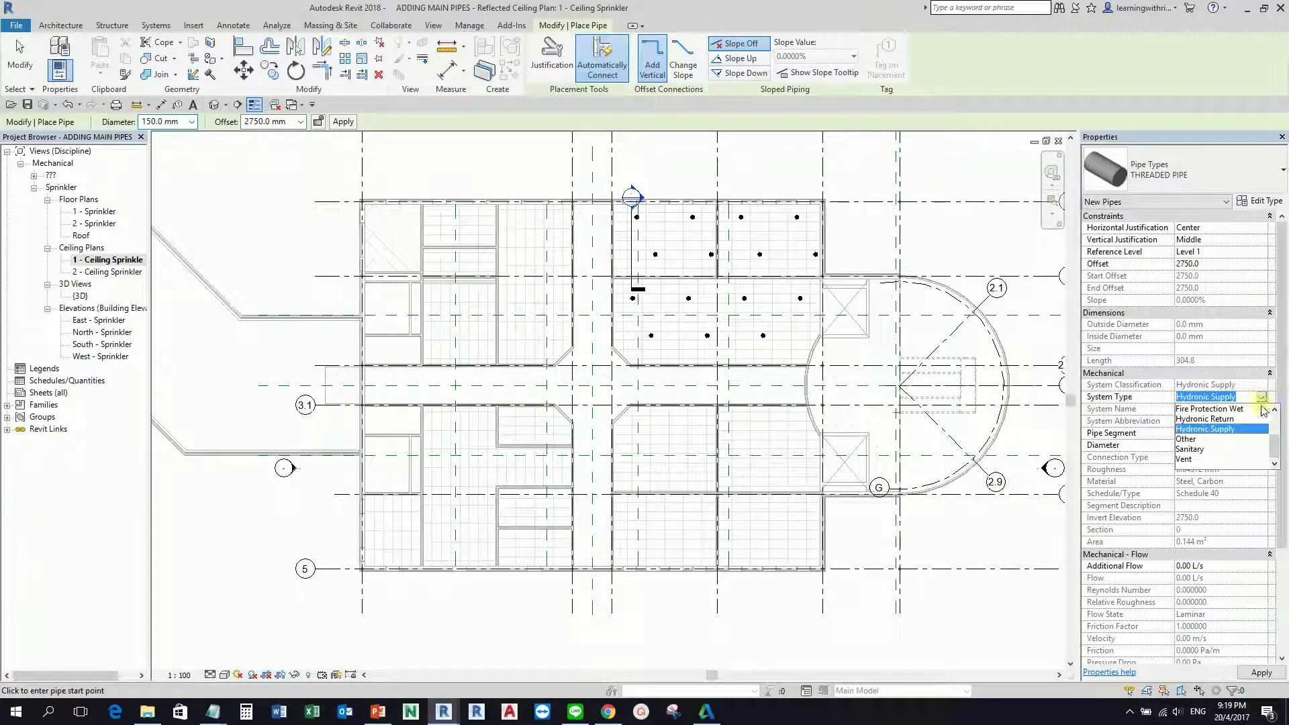
{"action": "left_click_drag", "start_coordinate": [1273, 443], "coordinate": [1275, 433]}
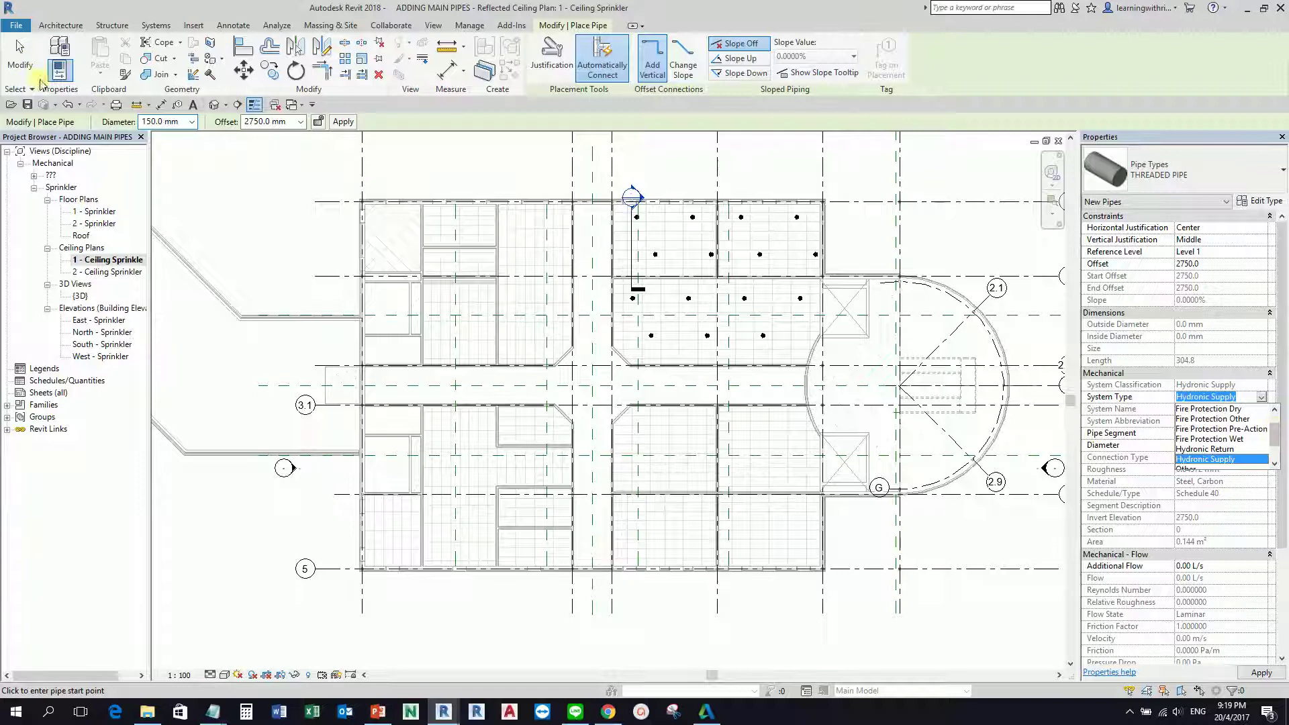
{"action": "left_click", "coordinate": [18, 60]}
- Check that a sprinkler is classed Fire Protection Wet, deselect it, and resume the Pipe tool
{"action": "left_click", "coordinate": [18, 59]}
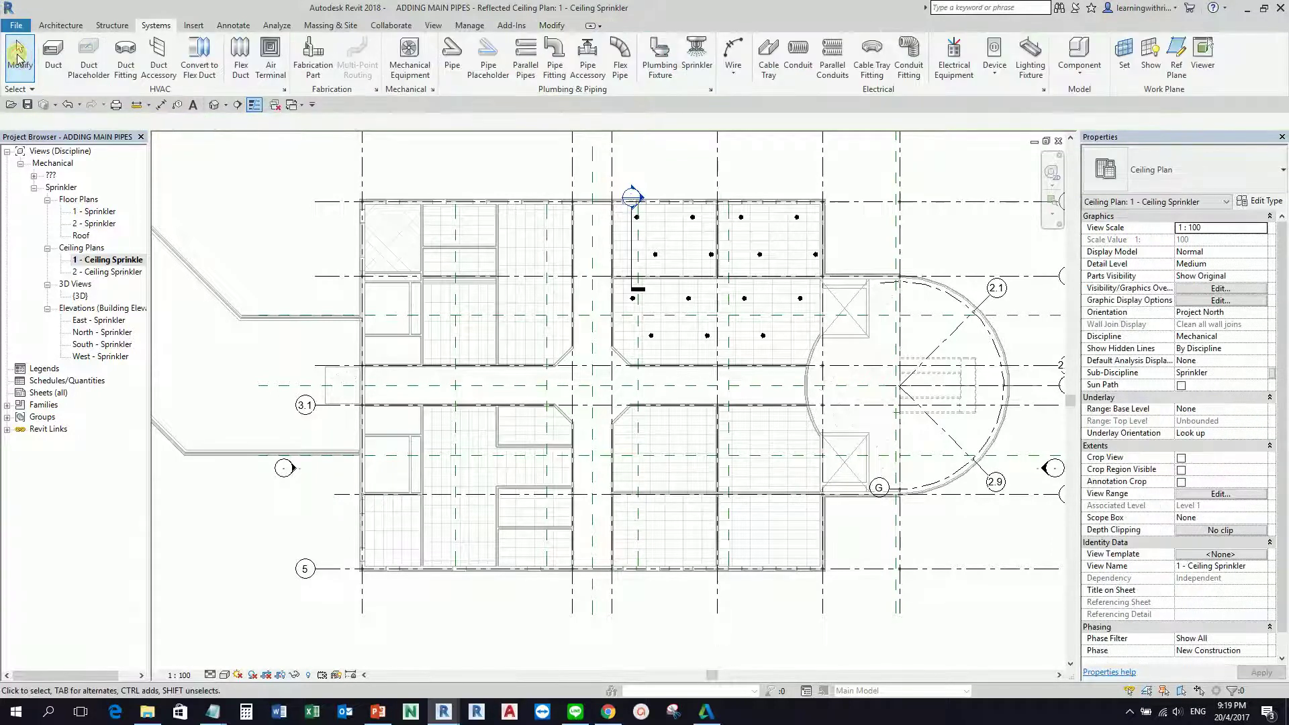
{"action": "scroll", "coordinate": [672, 389], "scroll_direction": "up", "scroll_amount": 6}
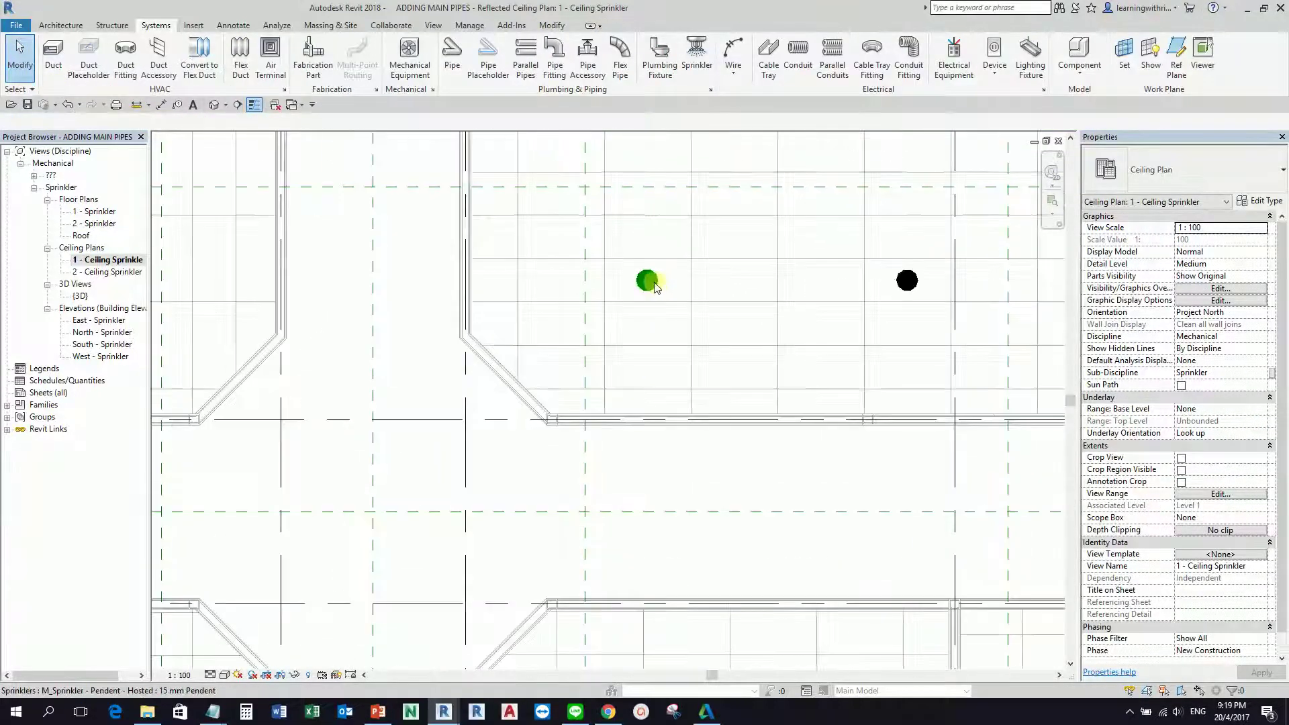
{"action": "left_click", "coordinate": [657, 284]}
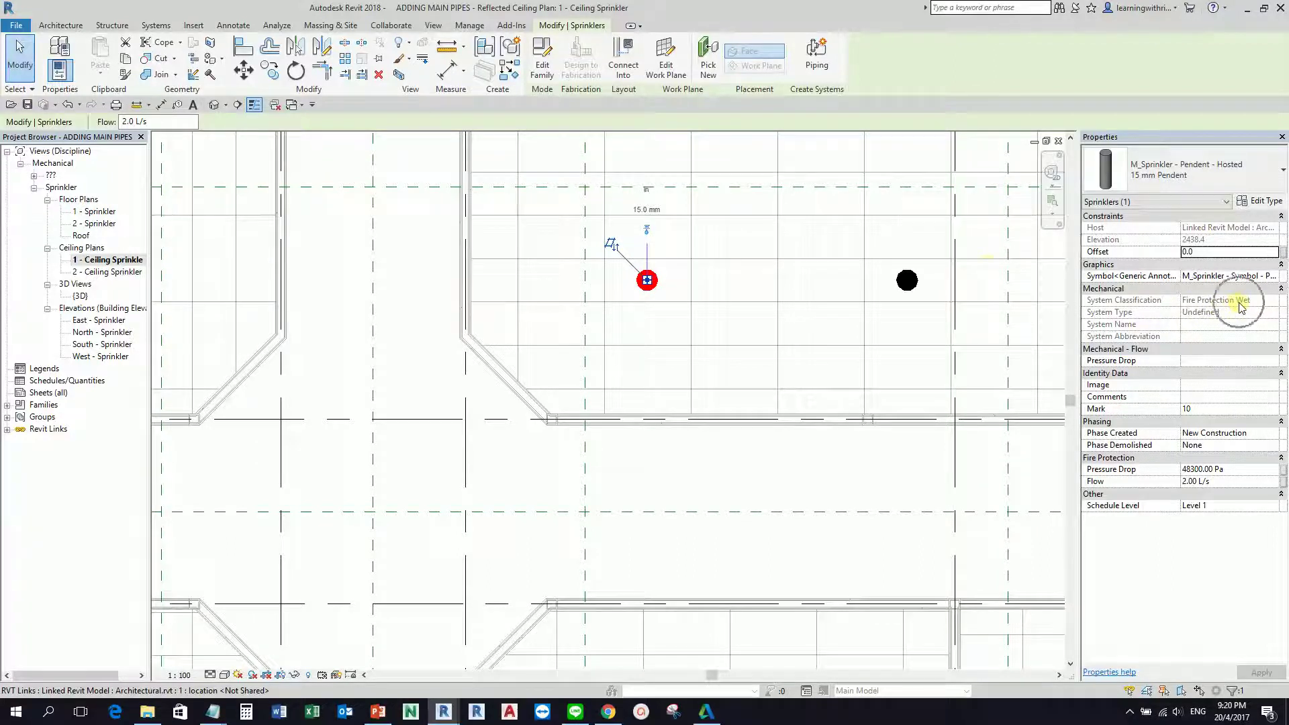
{"action": "left_click", "coordinate": [20, 57]}
{"action": "left_click", "coordinate": [455, 59]}
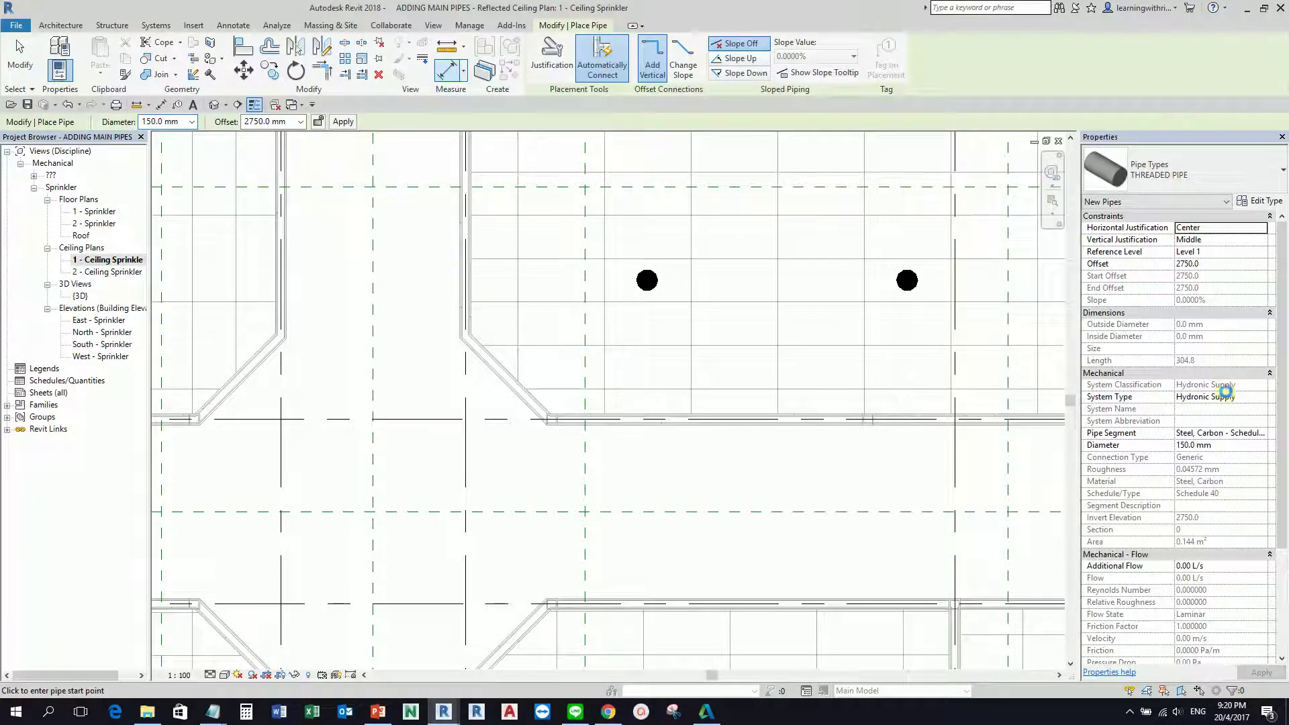
- Set the system type for new pipes to Fire Protection Wet
{"action": "left_click", "coordinate": [1260, 400]}
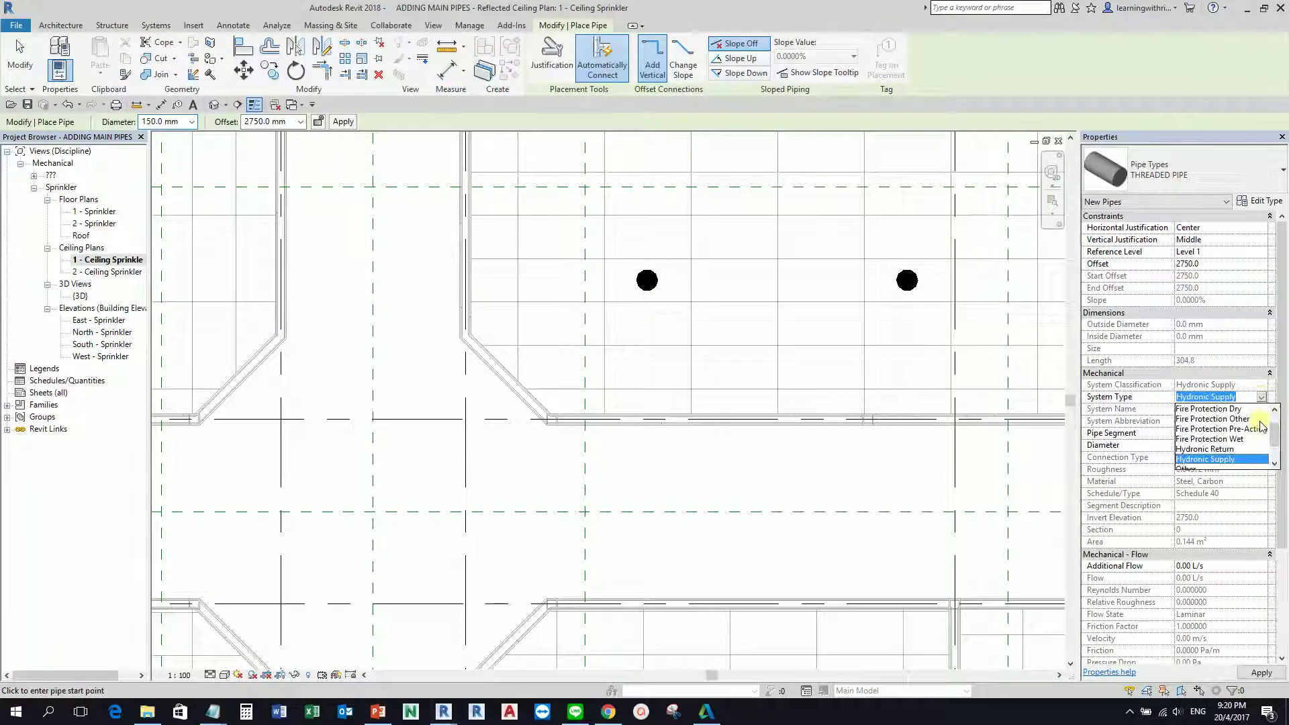
{"action": "left_click", "coordinate": [1216, 440]}
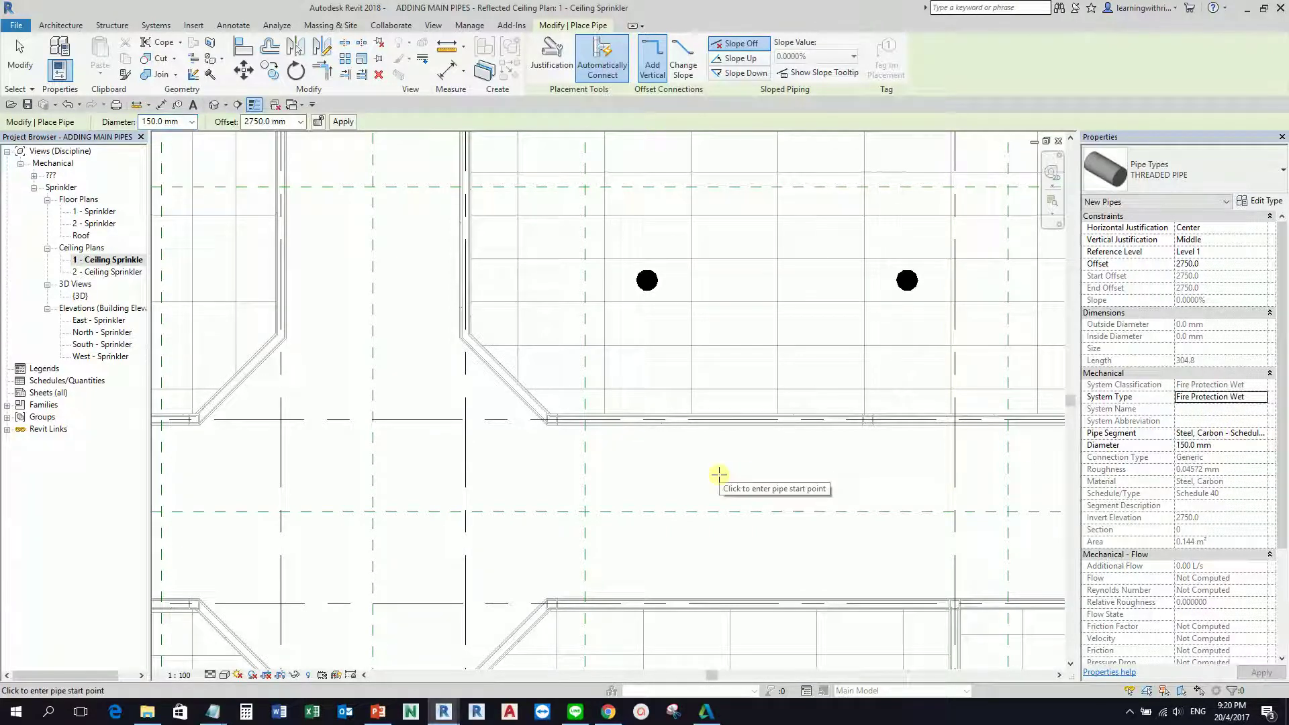
{"action": "scroll", "coordinate": [534, 403], "scroll_direction": "down", "scroll_amount": 5}
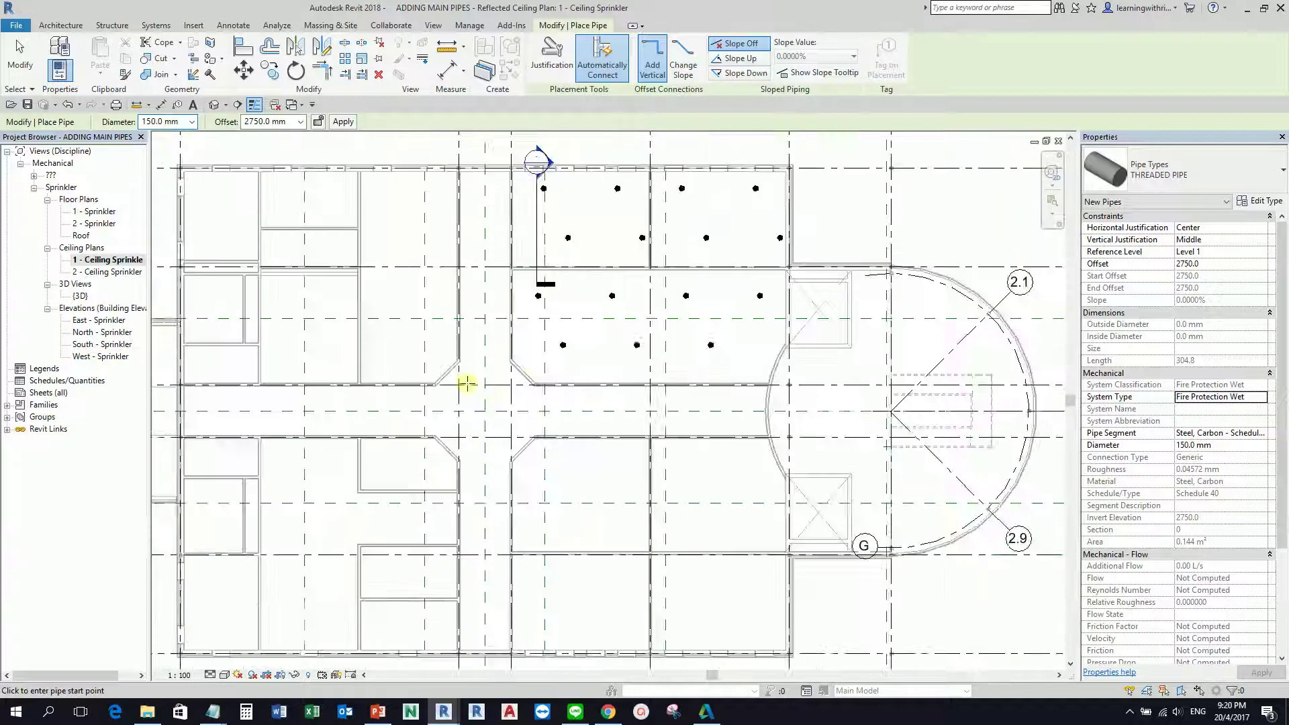
{"action": "scroll", "coordinate": [460, 383], "scroll_direction": "up", "scroll_amount": 3}
{"action": "middle_click_drag", "start_coordinate": [461, 383], "coordinate": [602, 370]}
- Review the pipe diameter list and keep the new-pipe diameter at 150.0 mm
{"action": "left_click", "coordinate": [141, 123]}
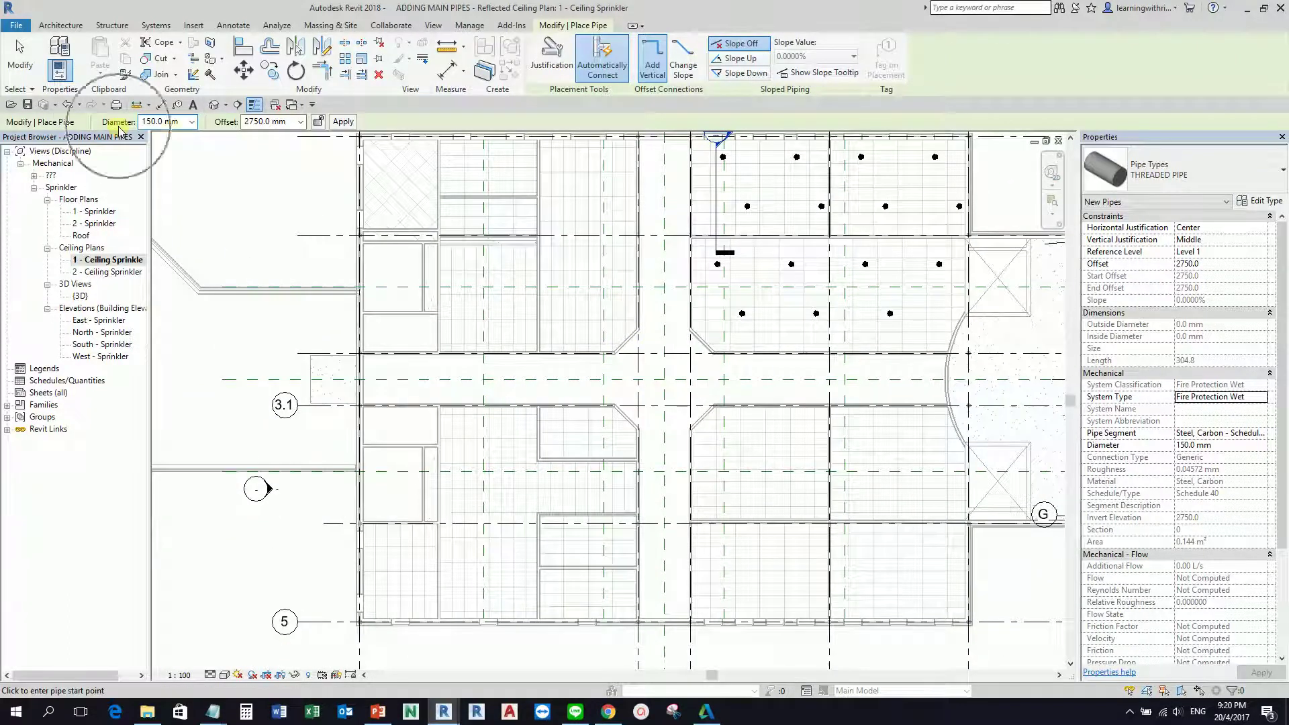
{"action": "left_click", "coordinate": [170, 125]}
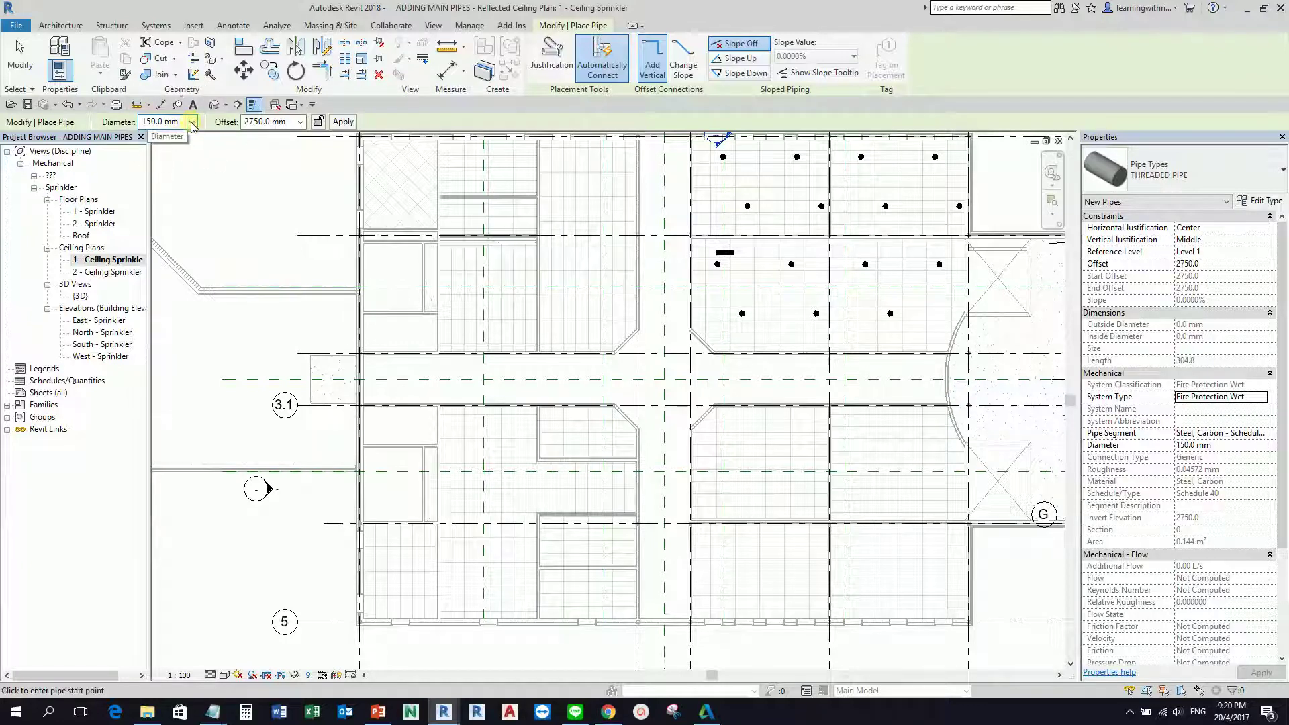
{"action": "left_click", "coordinate": [192, 123]}
{"action": "left_click", "coordinate": [161, 137]}
{"action": "left_click", "coordinate": [162, 326]}
{"action": "key", "text": "Up"}
{"action": "key", "text": "Up"}
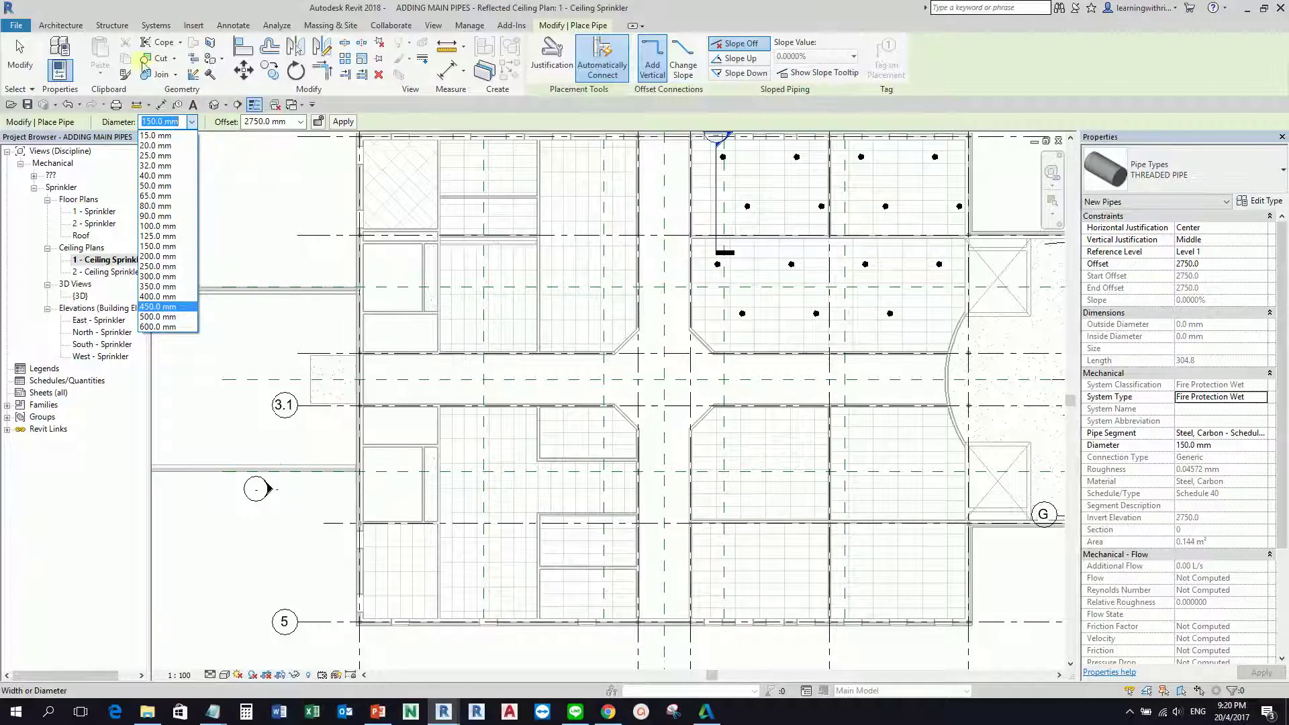
{"action": "key", "text": "Escape"}
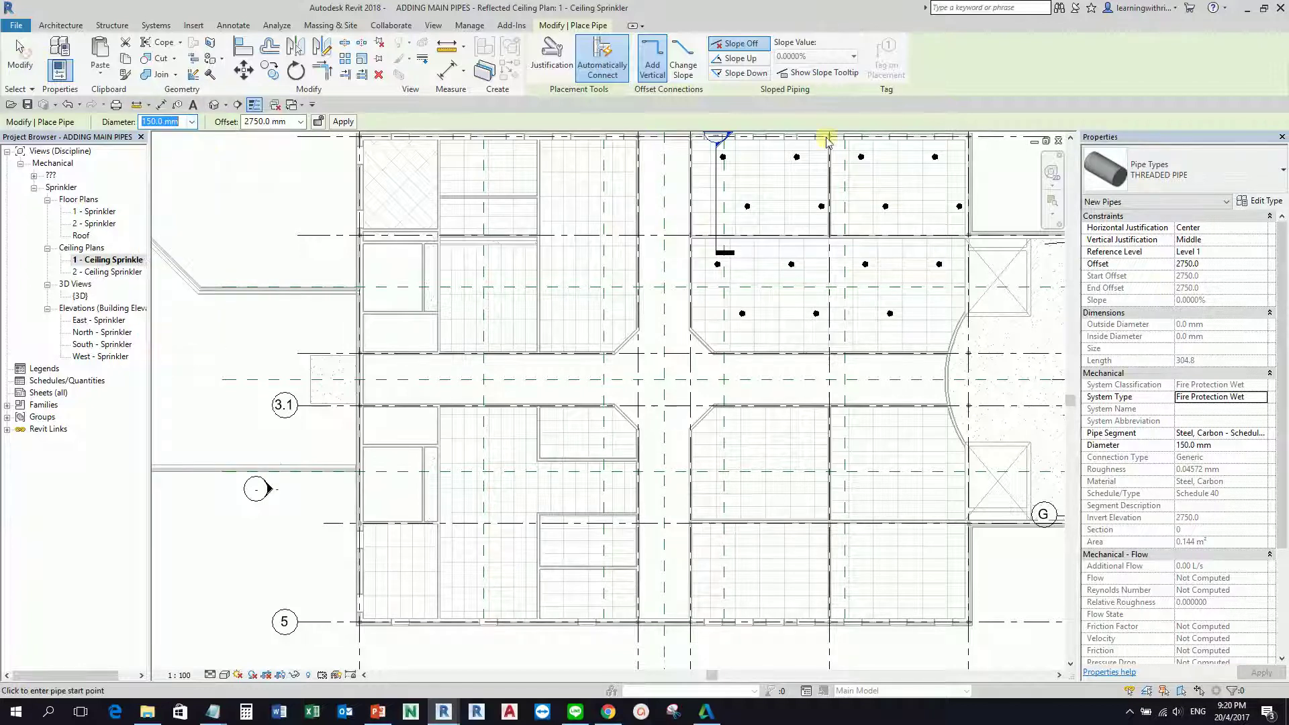
{"action": "left_click", "coordinate": [1260, 201]}
- Confirm the segment maximum size stays 600 mm, close the type dialogs, and keep 150 mm diameter
{"action": "left_click", "coordinate": [700, 290]}
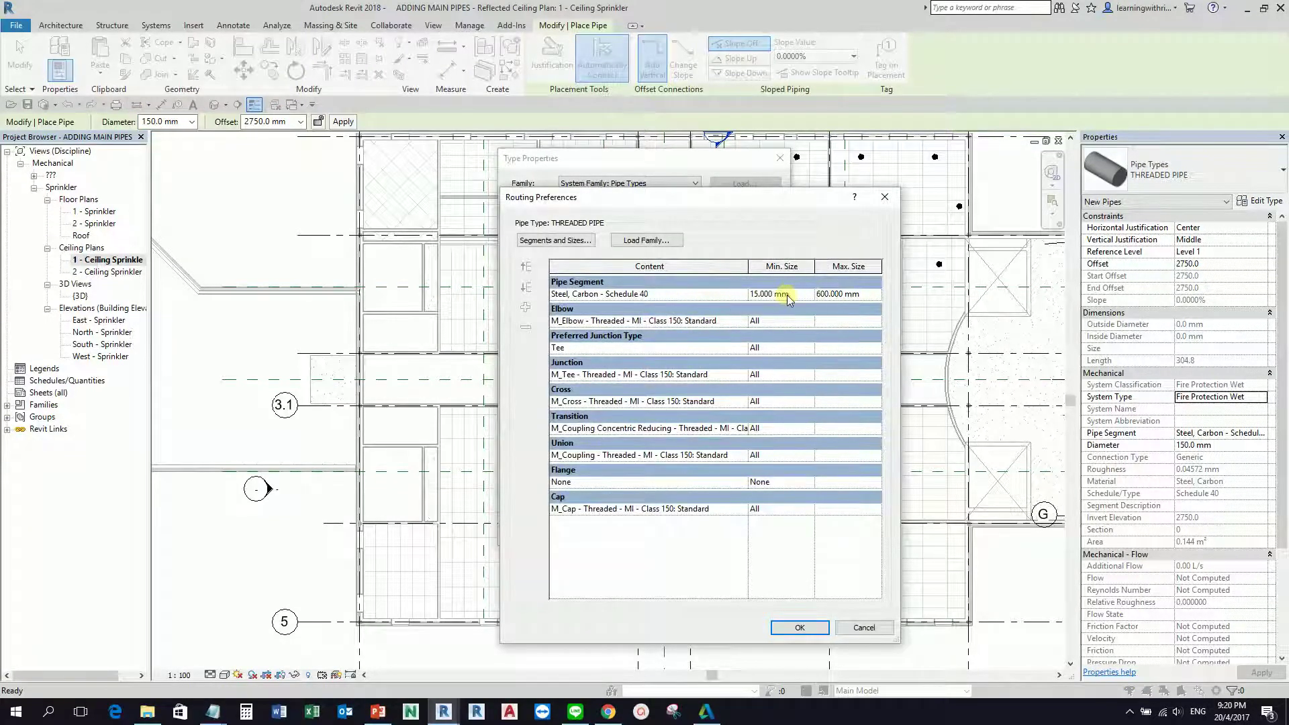
{"action": "left_click", "coordinate": [863, 296]}
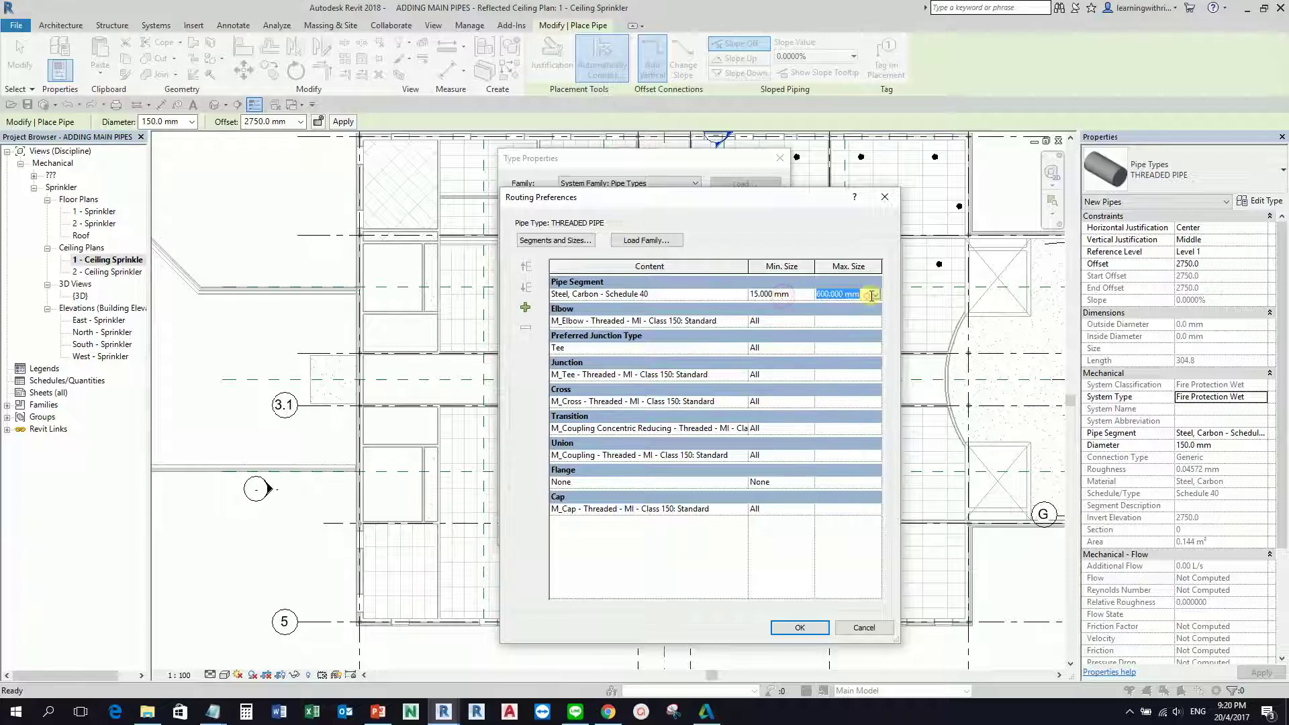
{"action": "left_click", "coordinate": [874, 295]}
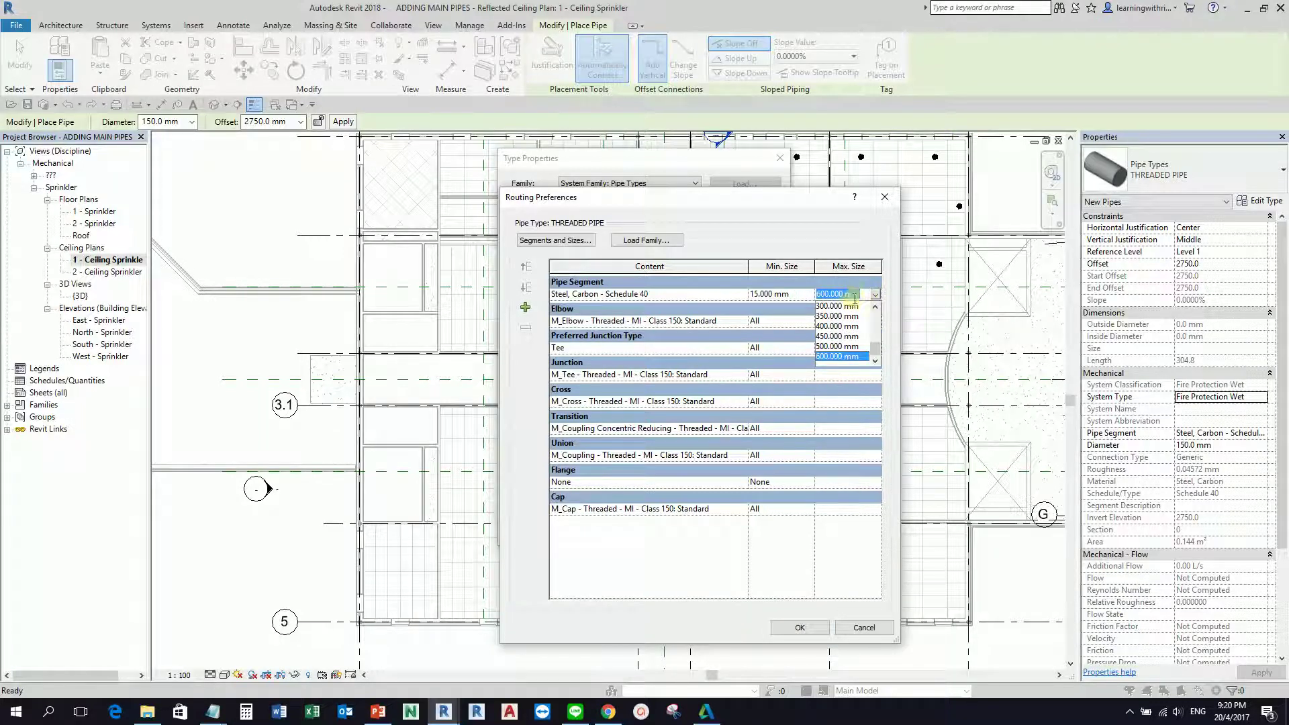
{"action": "left_click", "coordinate": [885, 199]}
{"action": "left_click", "coordinate": [779, 158]}
{"action": "left_click", "coordinate": [192, 122]}
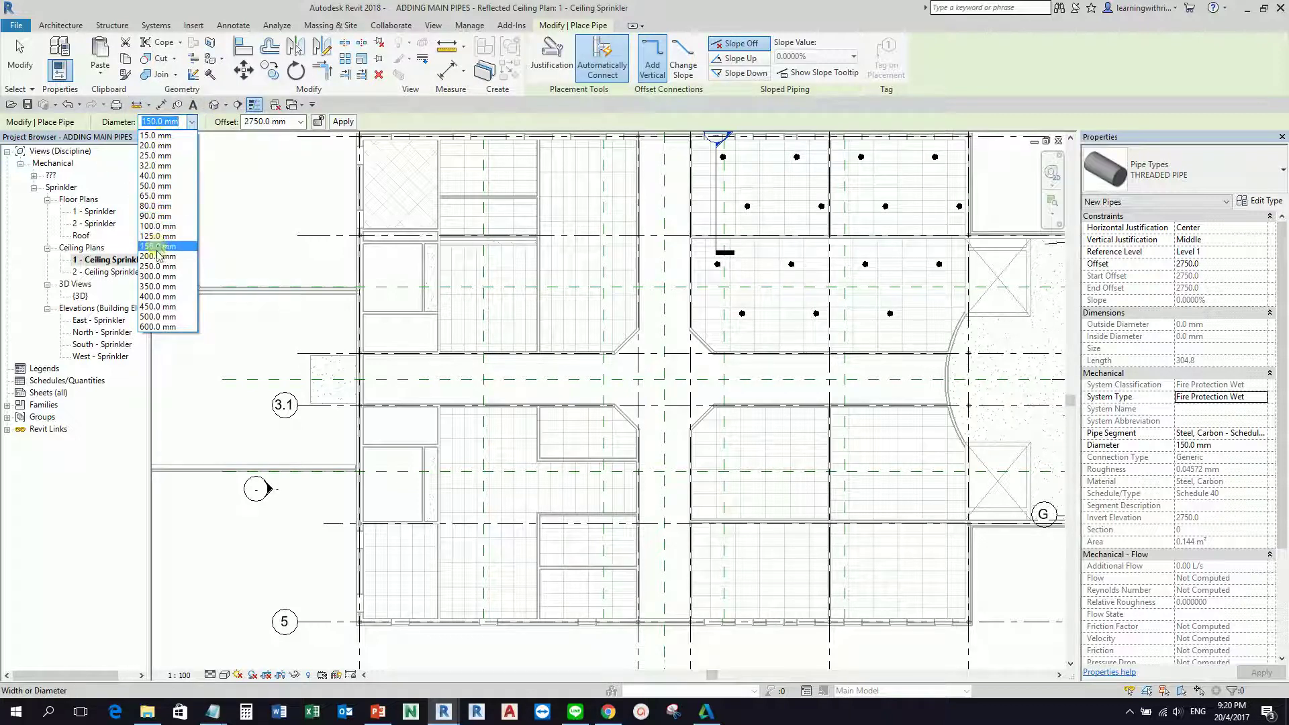
{"action": "left_click", "coordinate": [199, 122]}
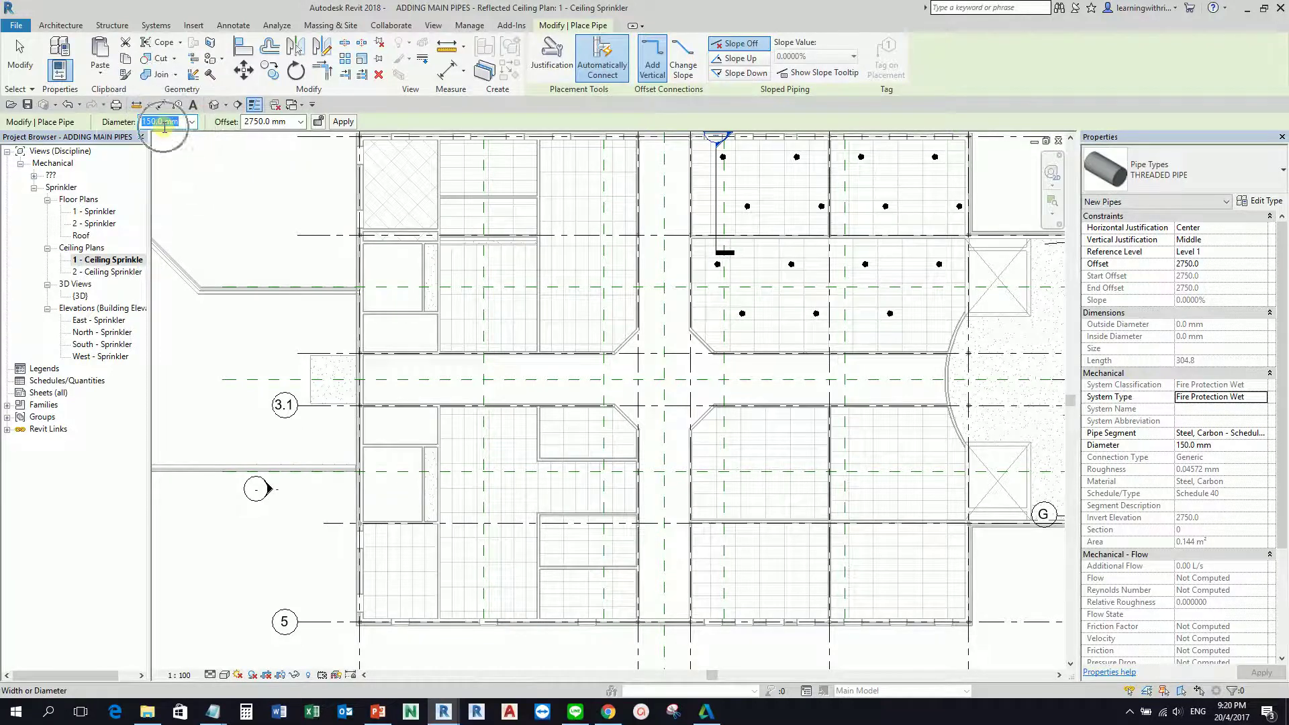
{"action": "scroll", "coordinate": [452, 561], "scroll_direction": "up", "scroll_amount": 5}
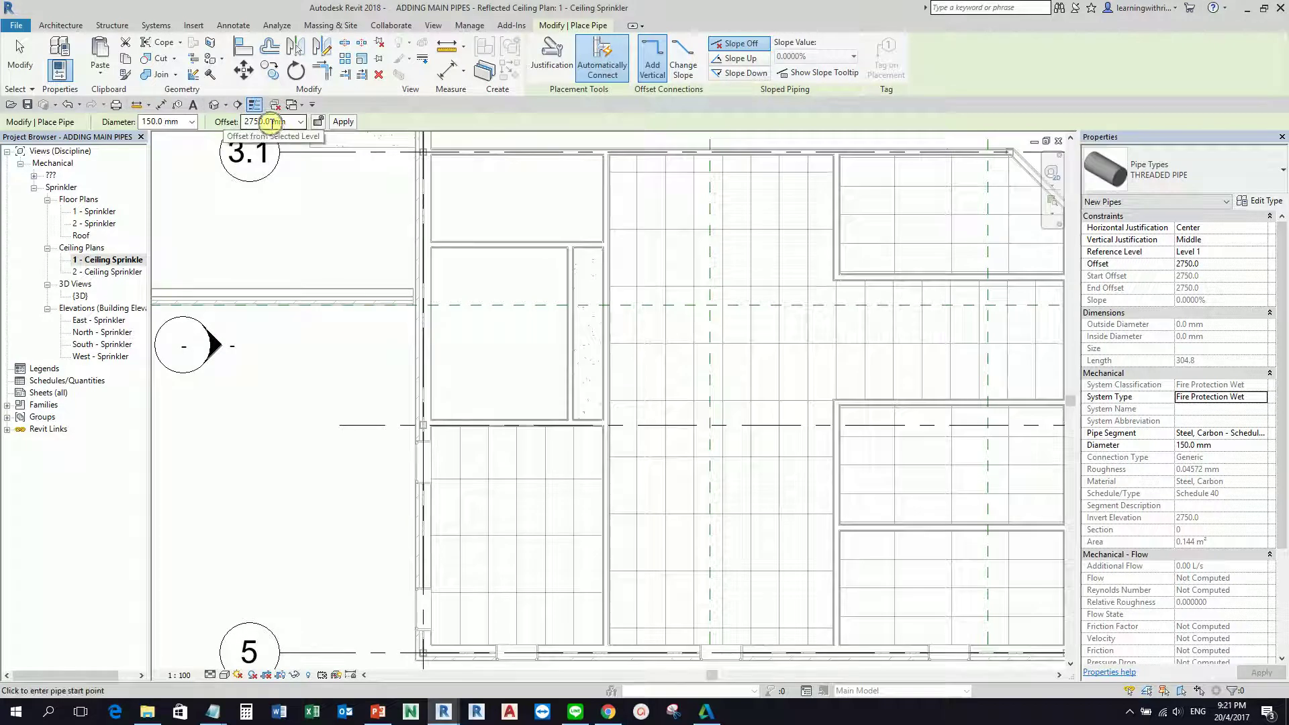
{"action": "left_click", "coordinate": [270, 122]}
{"action": "left_click", "coordinate": [269, 122]}
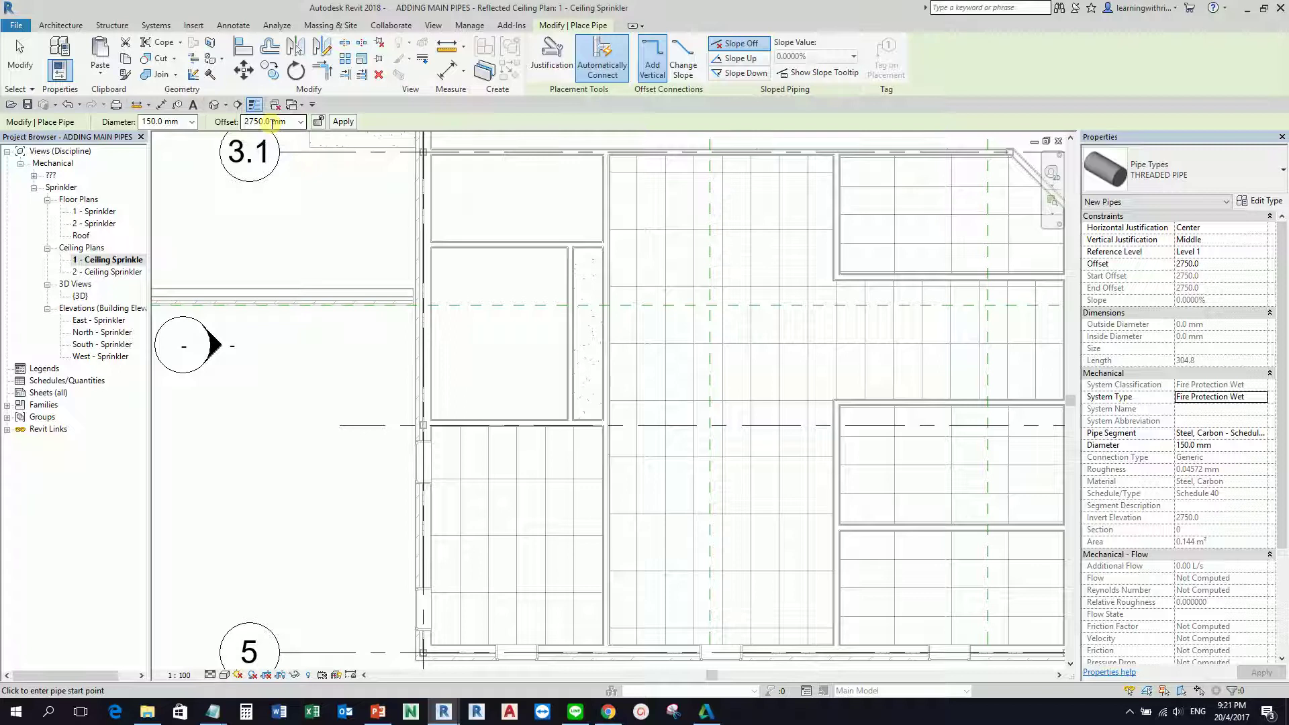
{"action": "left_click", "coordinate": [445, 520]}
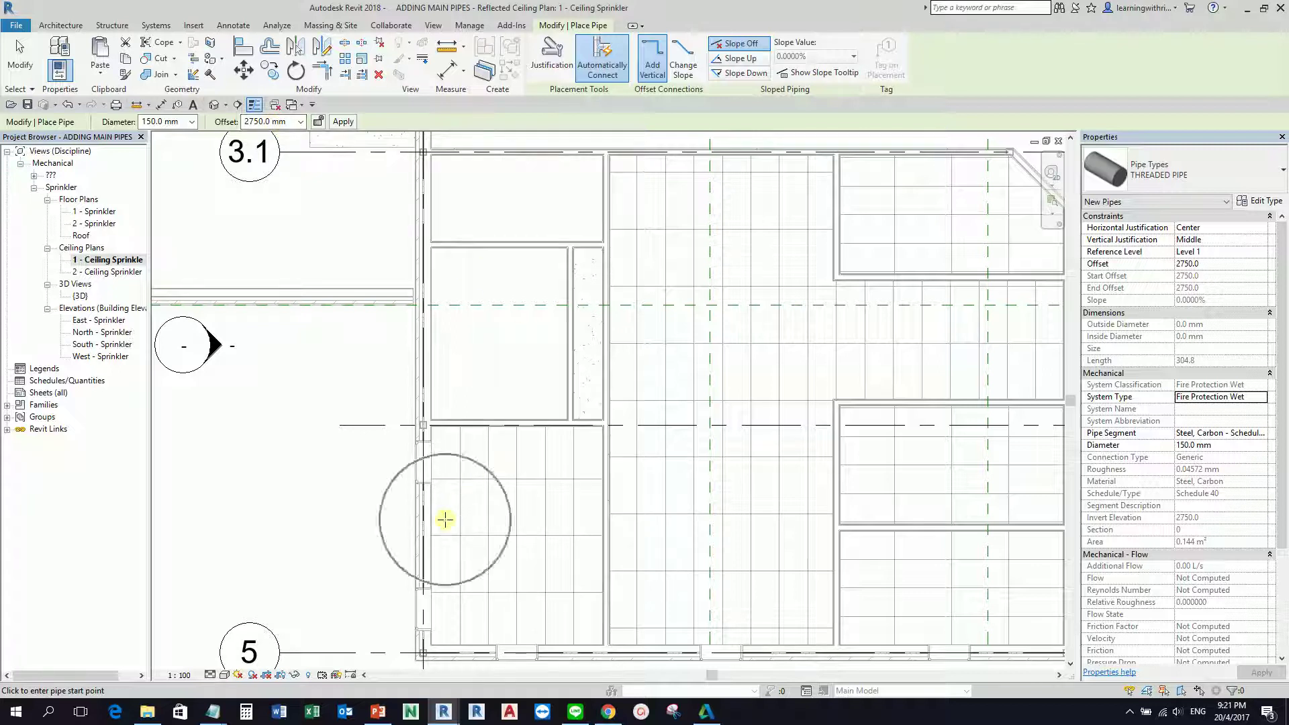
{"action": "left_click", "coordinate": [445, 519]}
- Draw the 150 mm THREADED PIPE main from near grid 3.1 to the east side of the plan
{"action": "left_click", "coordinate": [445, 519]}
{"action": "scroll", "coordinate": [470, 376], "scroll_direction": "down", "scroll_amount": 1}
{"action": "scroll", "coordinate": [466, 376], "scroll_direction": "down", "scroll_amount": 5}
{"action": "scroll", "coordinate": [466, 365], "scroll_direction": "up", "scroll_amount": 2}
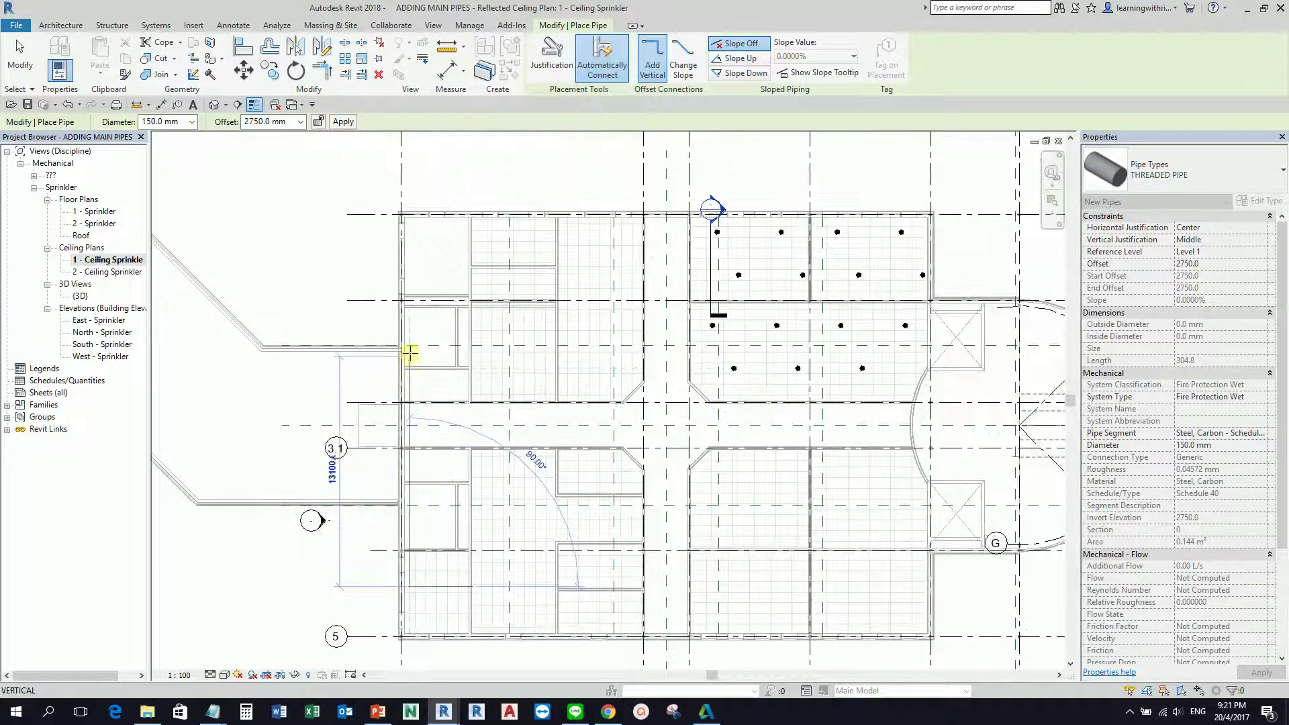
{"action": "scroll", "coordinate": [411, 347], "scroll_direction": "up", "scroll_amount": 4}
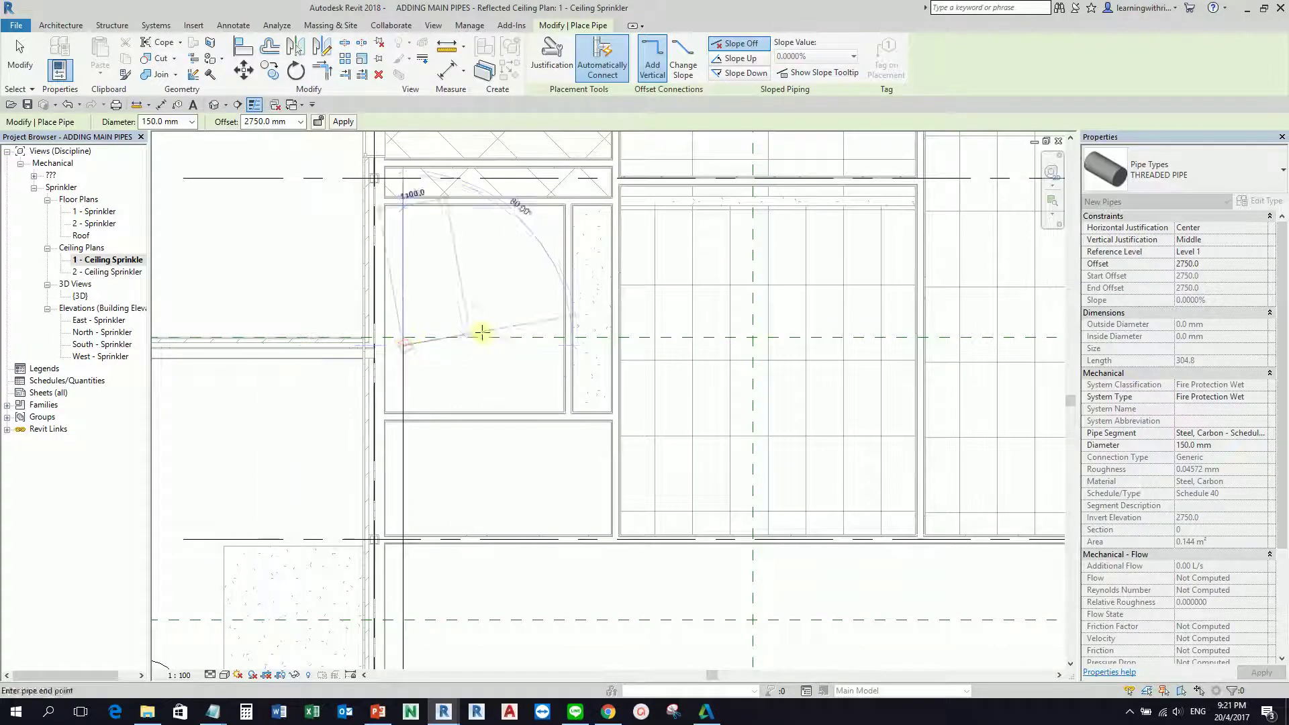
{"action": "scroll", "coordinate": [526, 345], "scroll_direction": "down", "scroll_amount": 5}
{"action": "middle_click_drag", "start_coordinate": [863, 351], "coordinate": [551, 363]}
{"action": "scroll", "coordinate": [719, 333], "scroll_direction": "up", "scroll_amount": 6}
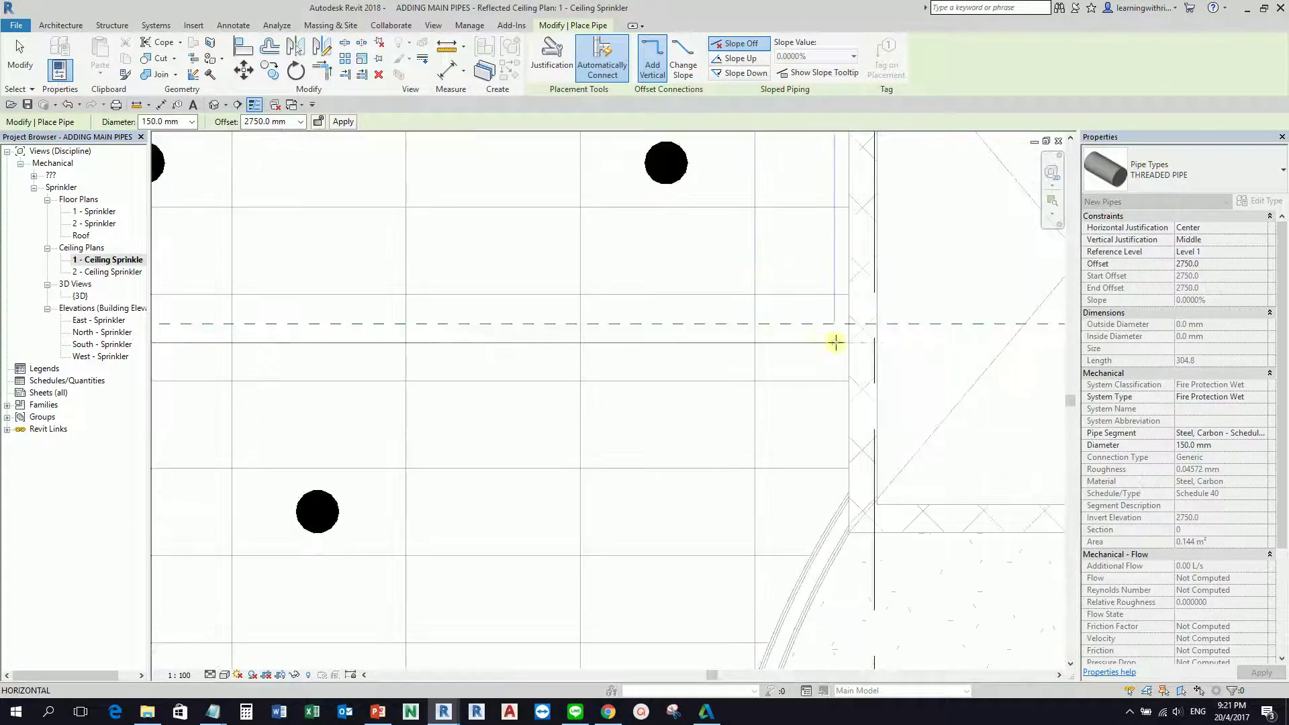
{"action": "left_click", "coordinate": [837, 343]}
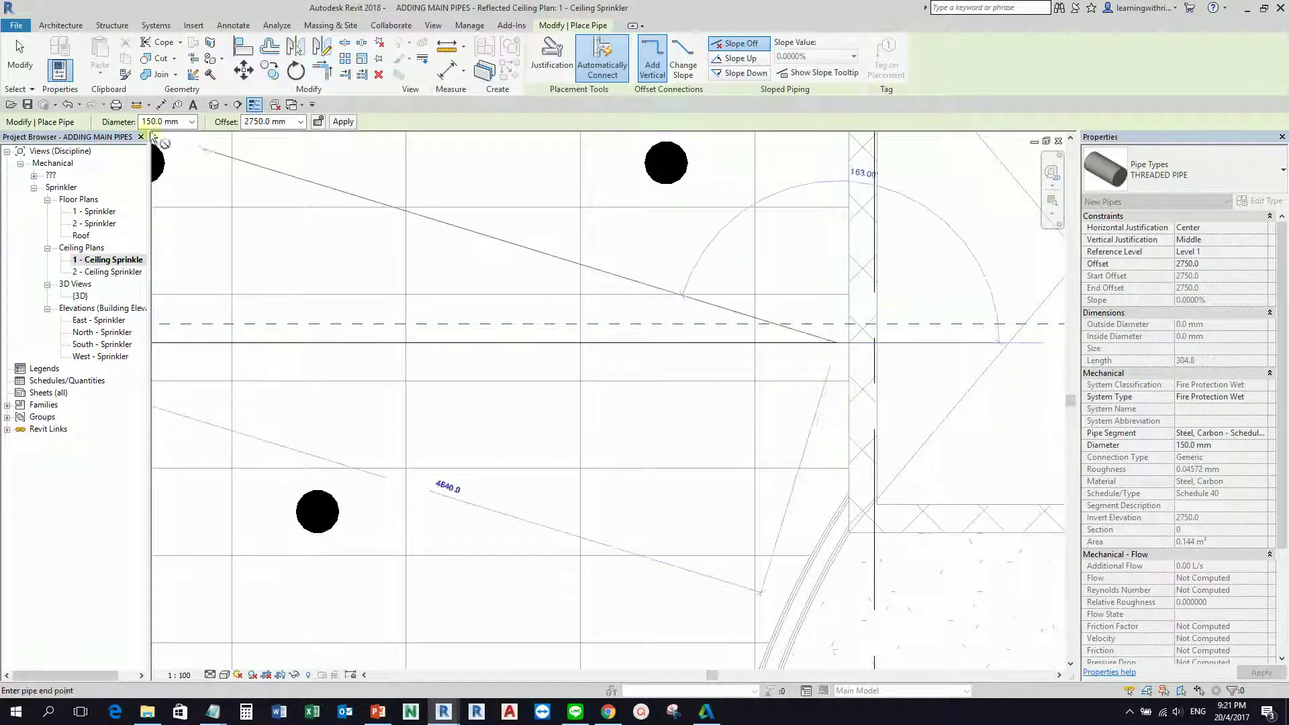
- Finish placing pipes and turn off Thin Lines to show them at full line weight
{"action": "left_click", "coordinate": [19, 57]}
{"action": "scroll", "coordinate": [338, 203], "scroll_direction": "down", "scroll_amount": 3}
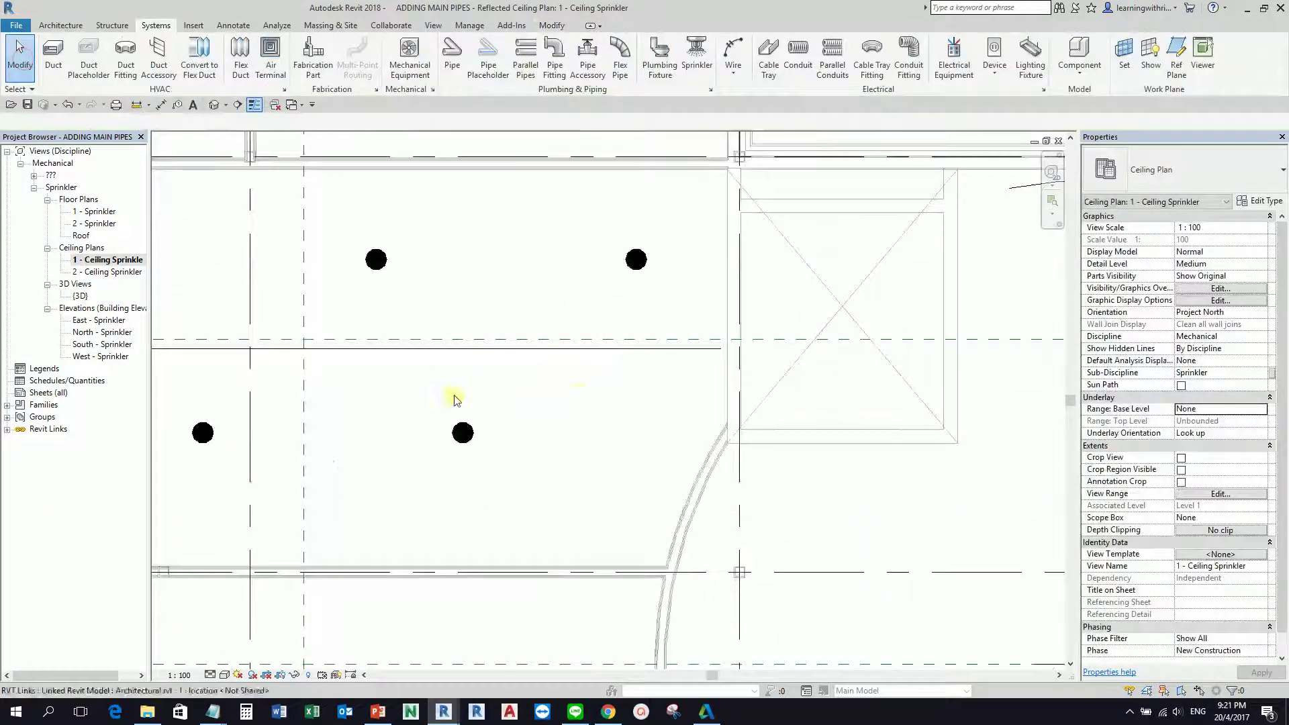
{"action": "left_click", "coordinate": [256, 107]}
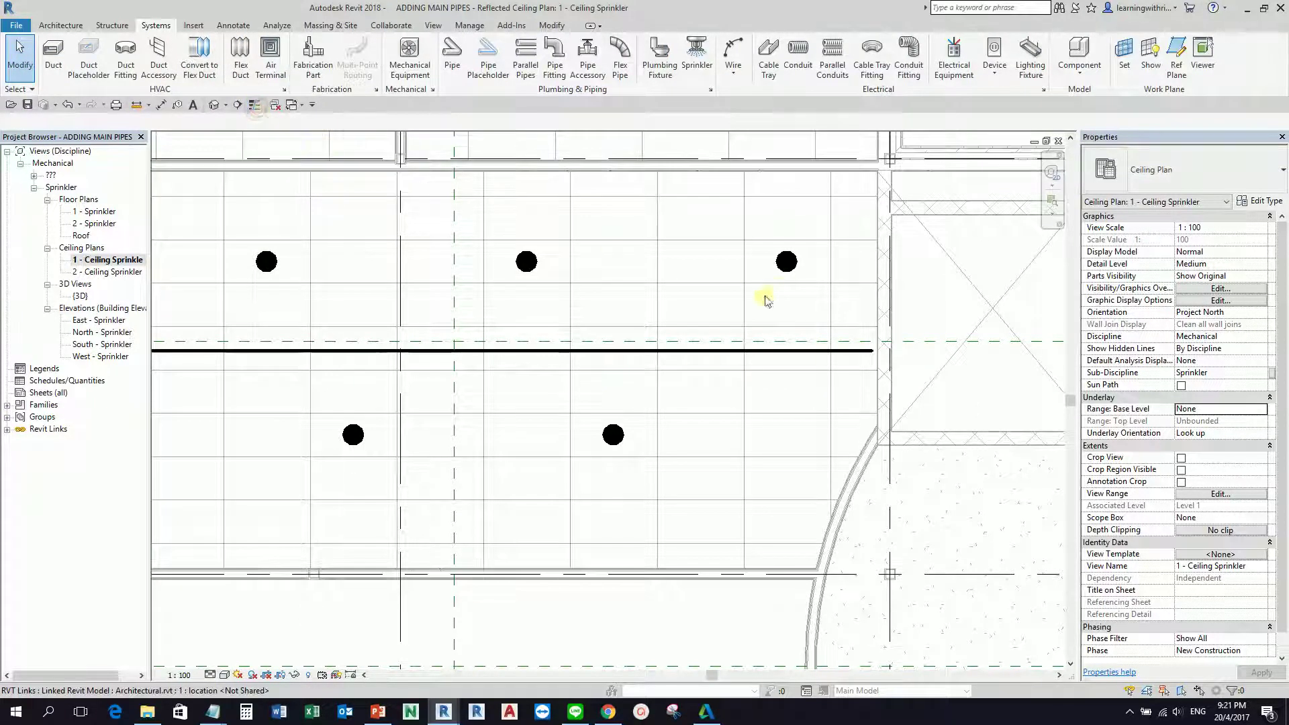
{"action": "scroll", "coordinate": [523, 380], "scroll_direction": "down", "scroll_amount": 2}
{"action": "scroll", "coordinate": [522, 380], "scroll_direction": "down", "scroll_amount": 3}
{"action": "scroll", "coordinate": [659, 374], "scroll_direction": "up", "scroll_amount": 6}
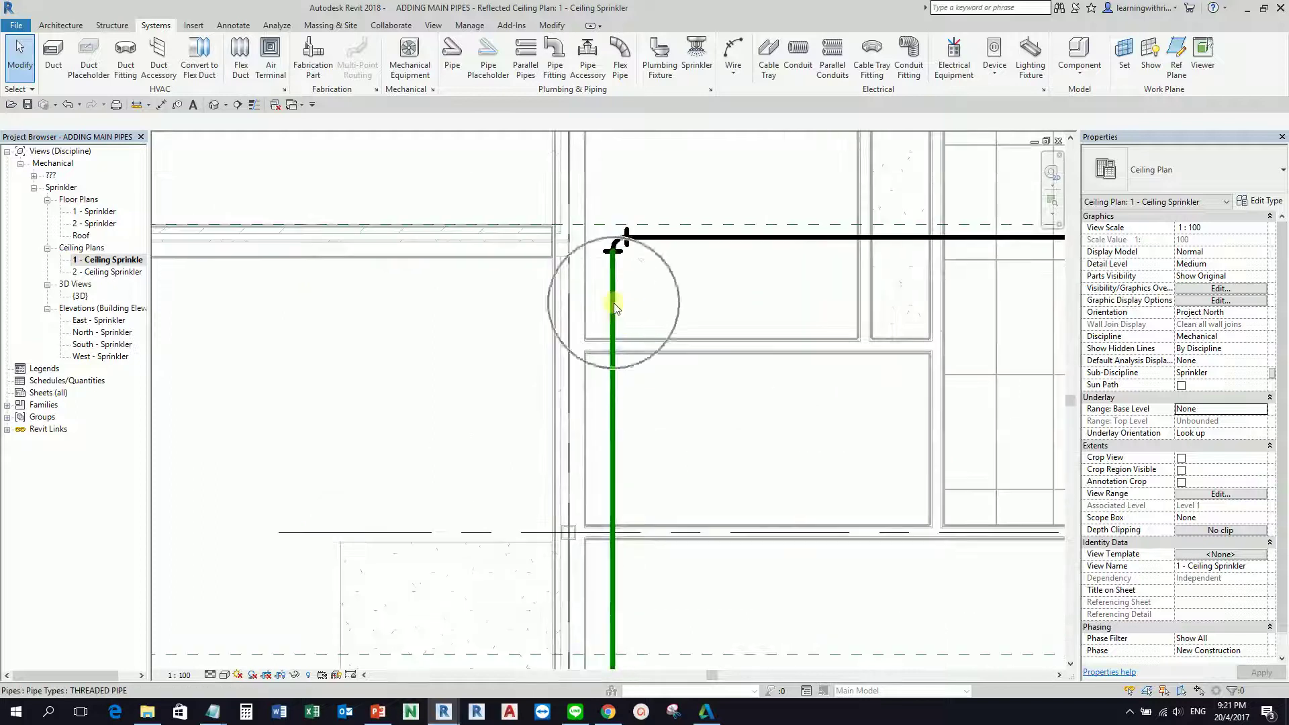
{"action": "left_click", "coordinate": [210, 676]}
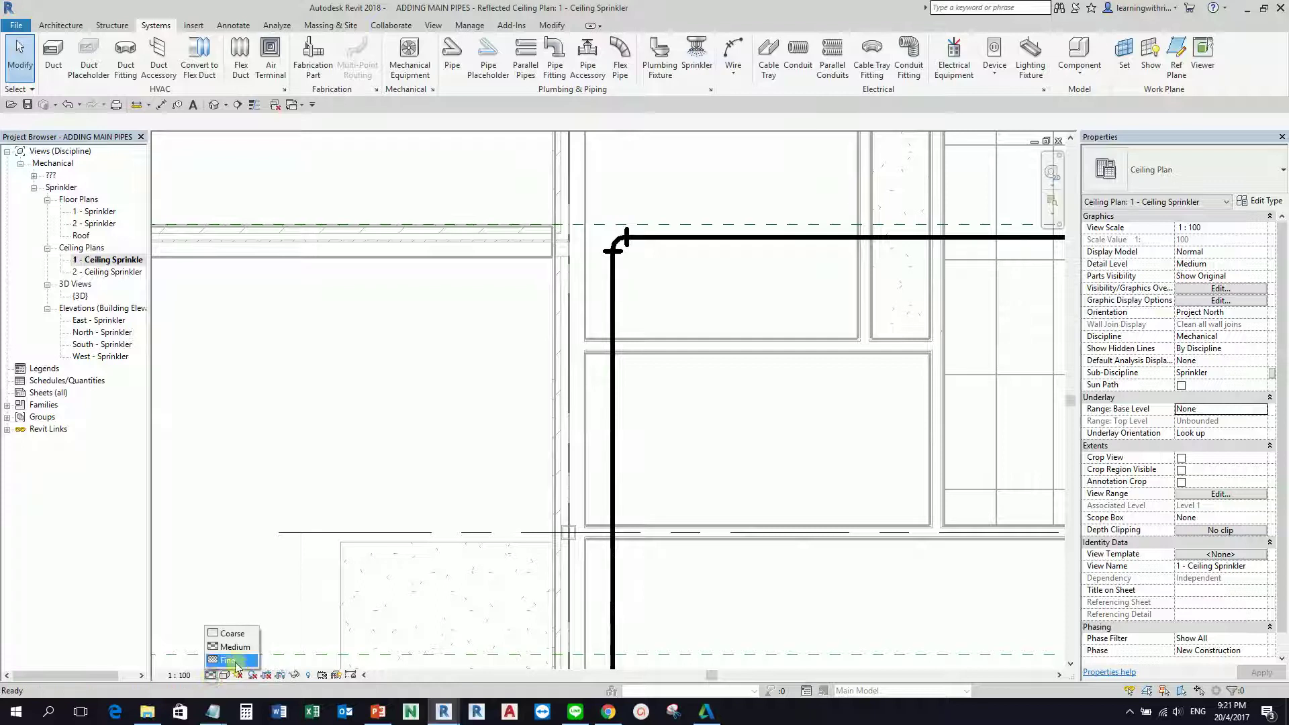
{"action": "left_click", "coordinate": [376, 389]}
{"action": "middle_click_drag", "start_coordinate": [703, 297], "coordinate": [648, 401]}
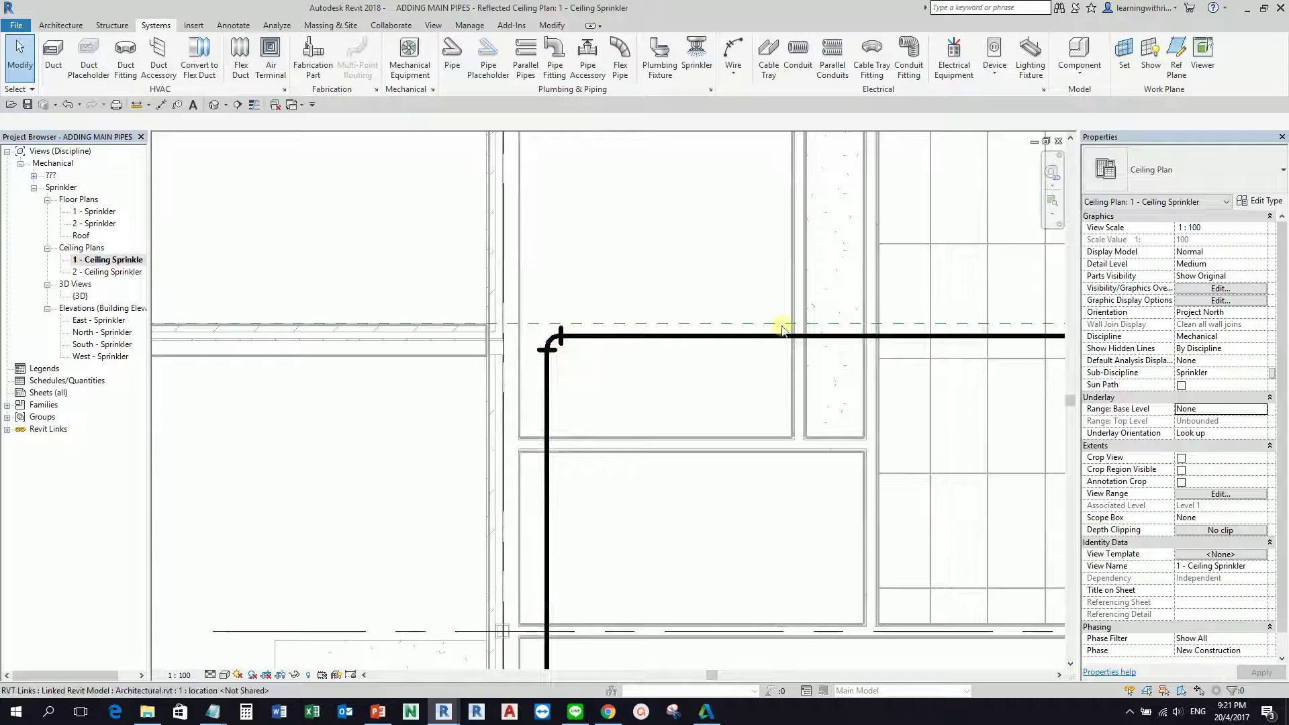
{"action": "scroll", "coordinate": [591, 355], "scroll_direction": "down", "scroll_amount": 6}
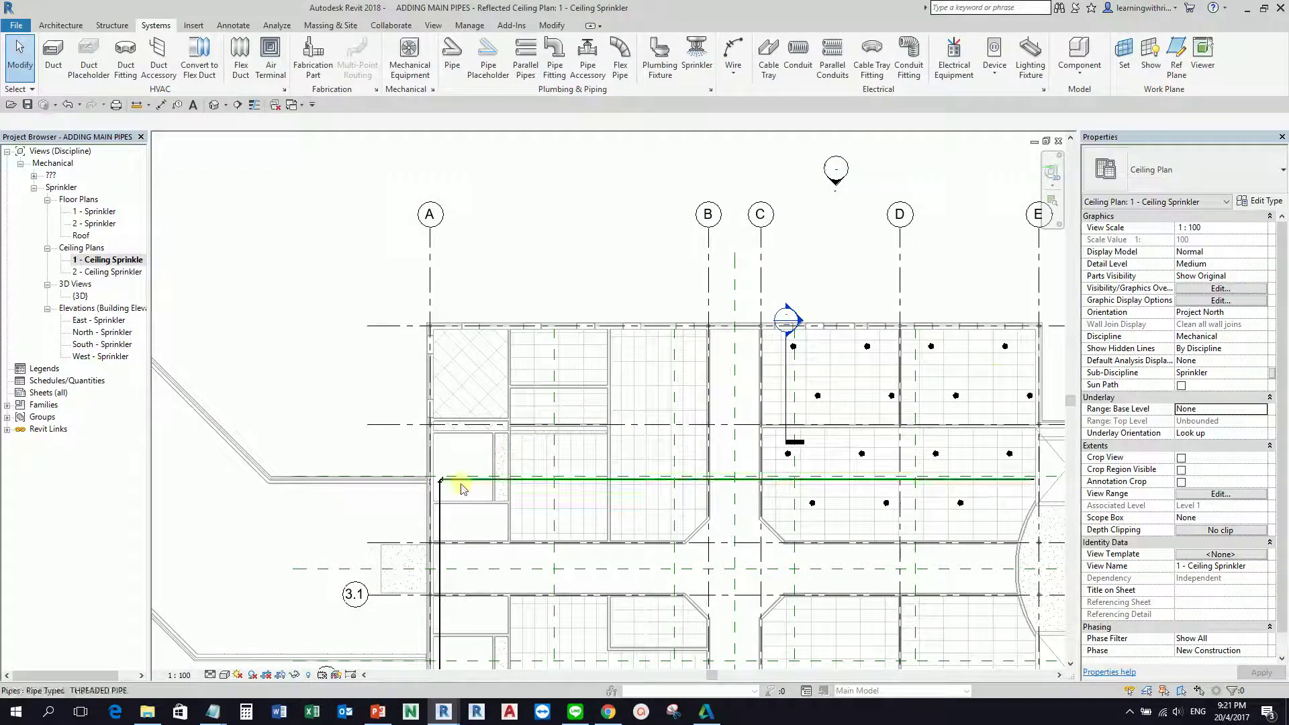
{"action": "scroll", "coordinate": [439, 480], "scroll_direction": "up", "scroll_amount": 6}
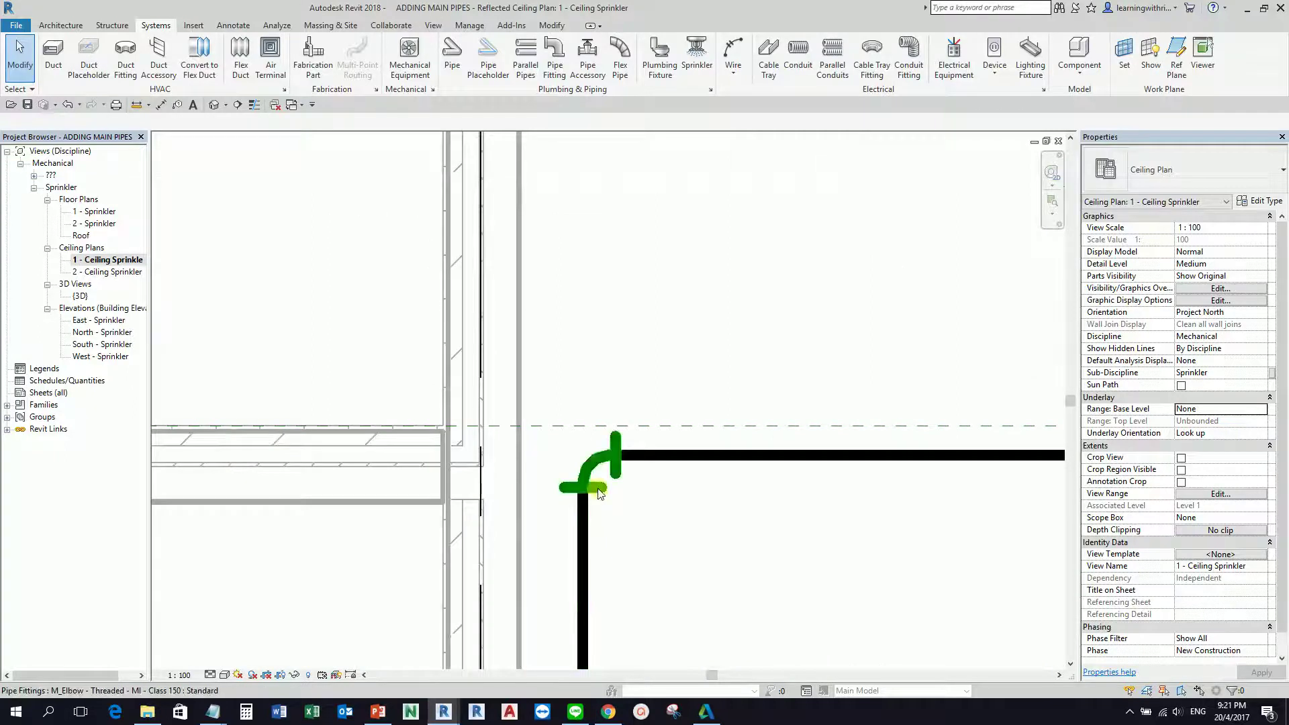
- Upgrade the elbow at the main pipe's corner to an M_Tee - Threaded - MI - Class 150
{"action": "left_click", "coordinate": [599, 492]}
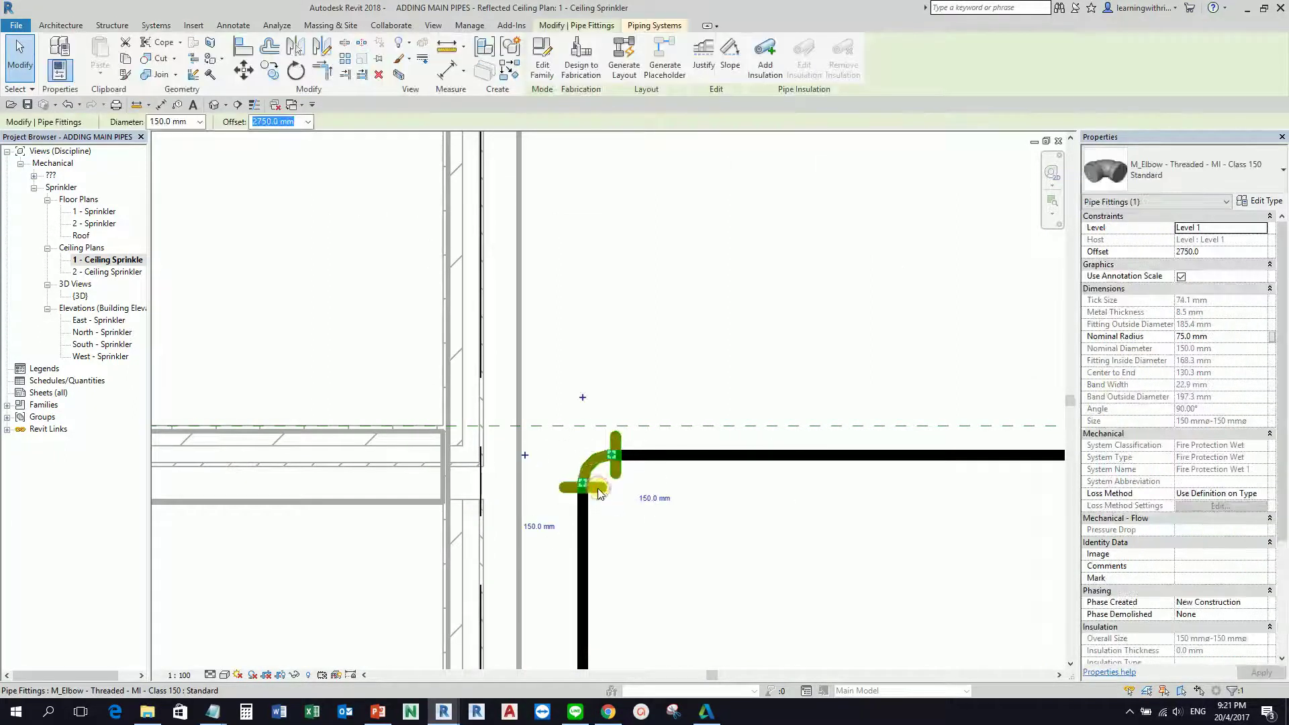
{"action": "left_click", "coordinate": [583, 398]}
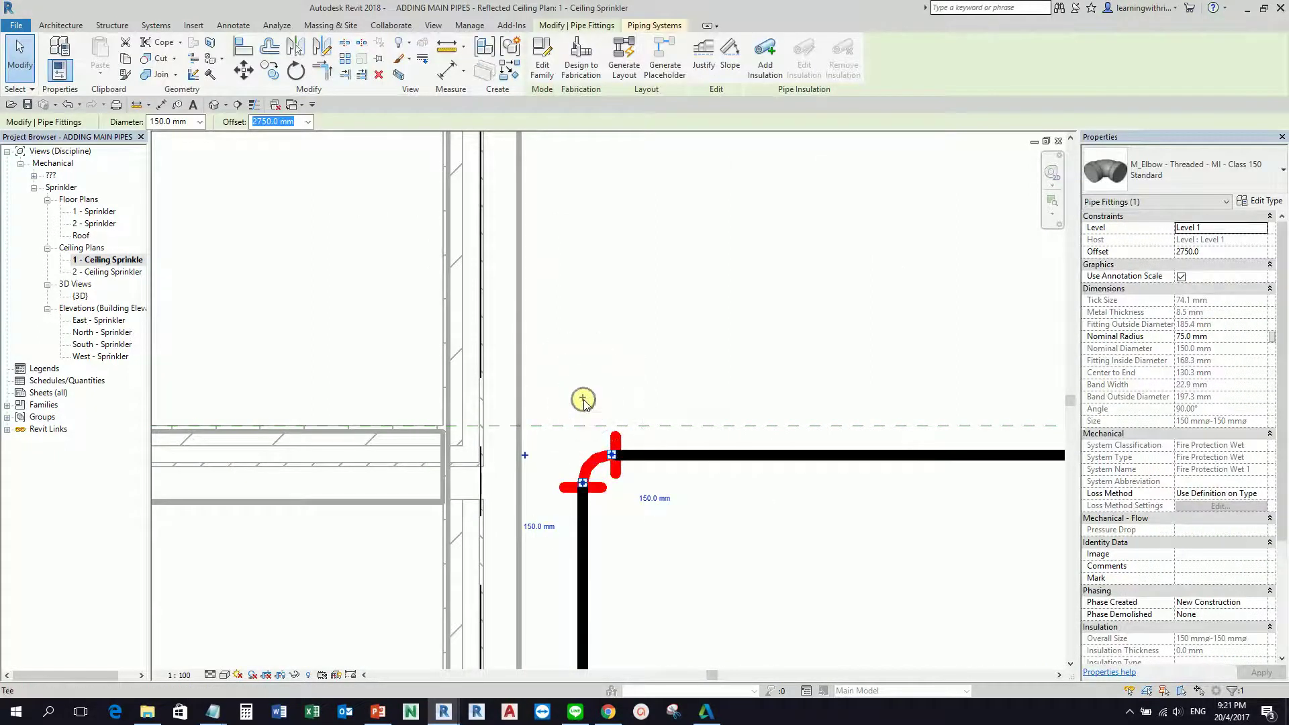
{"action": "left_click", "coordinate": [583, 400]}
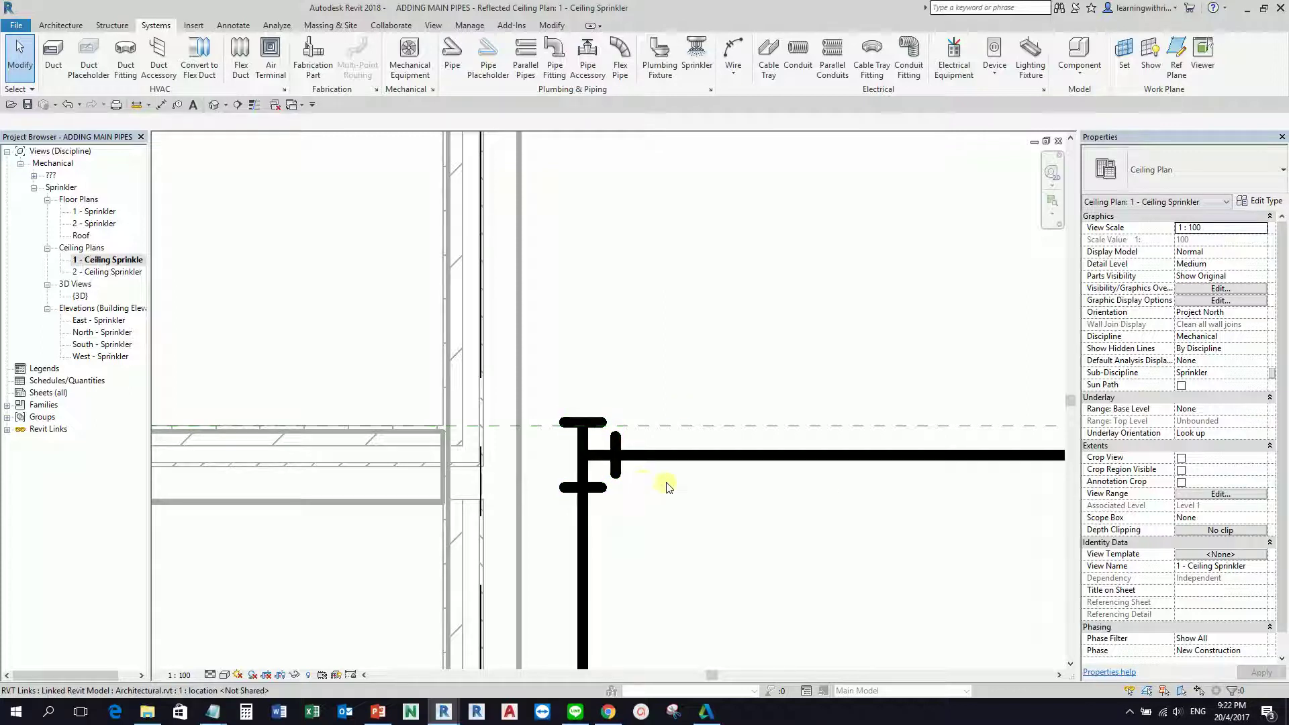
- Select the new tee and bring up the context menu on its open-end grip
{"action": "left_click", "coordinate": [591, 462]}
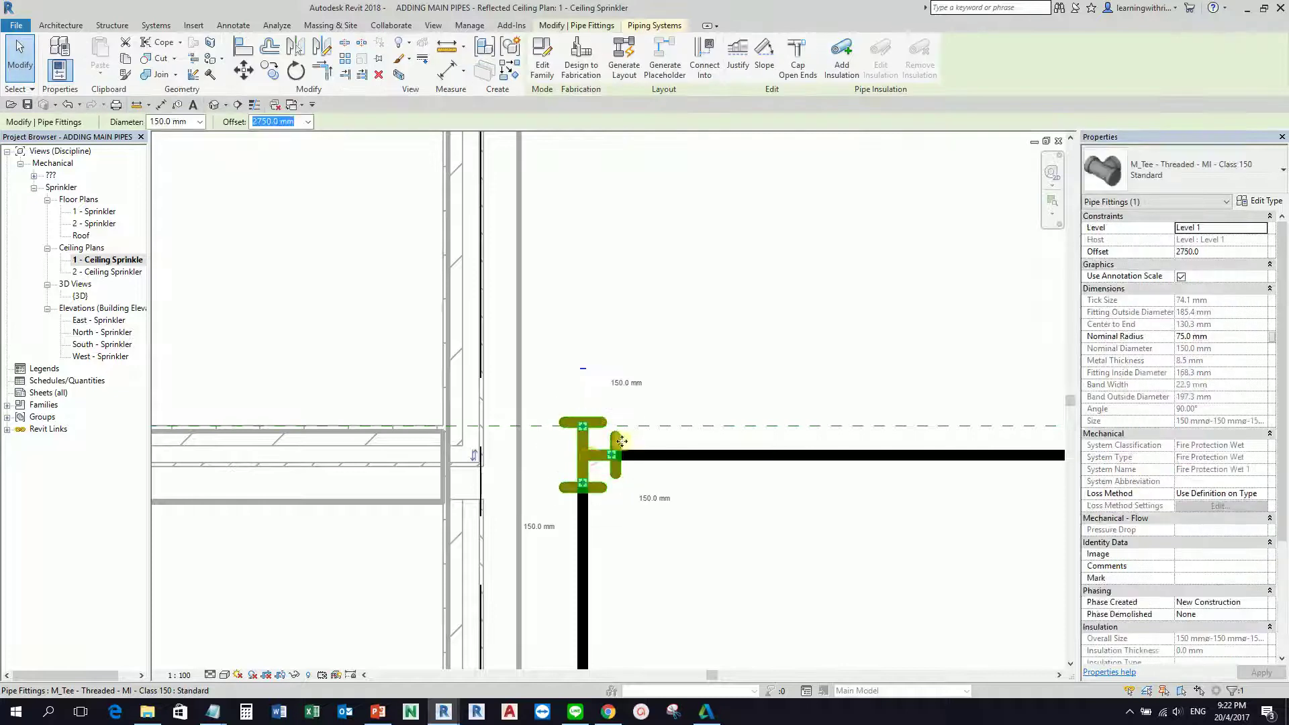
{"action": "left_click", "coordinate": [583, 427]}
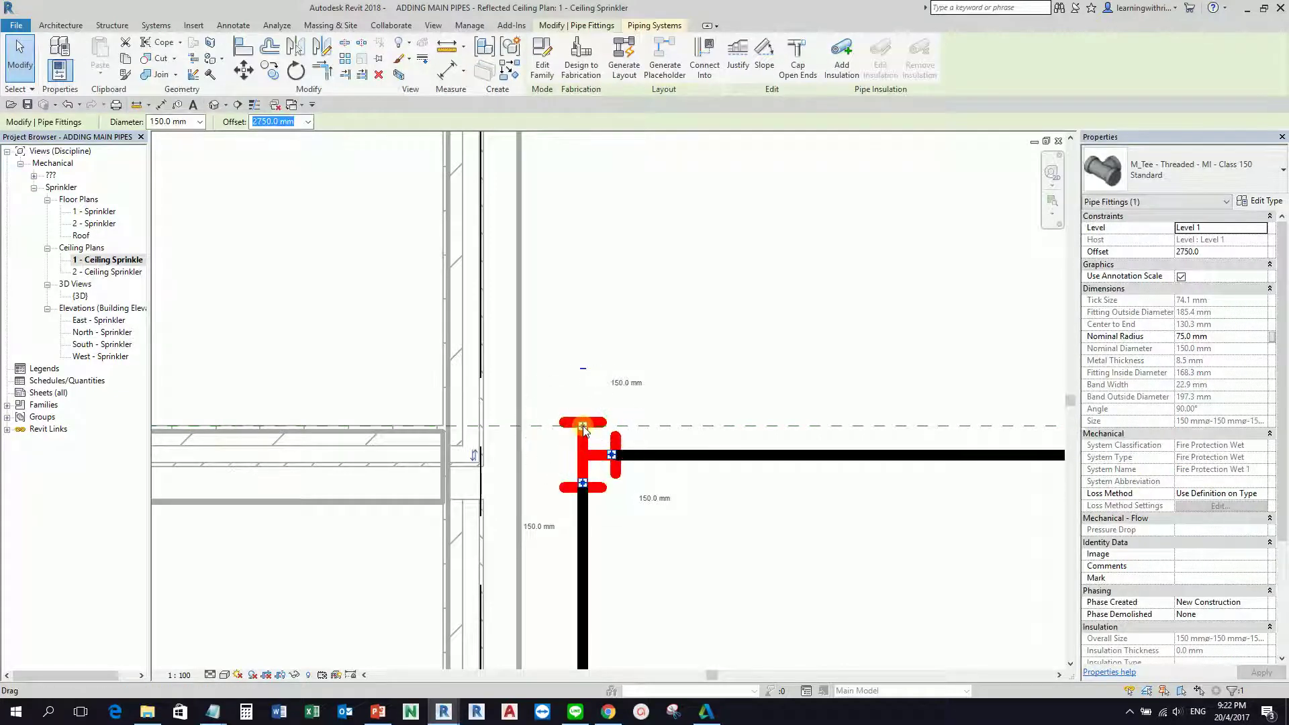
{"action": "right_click", "coordinate": [584, 430]}
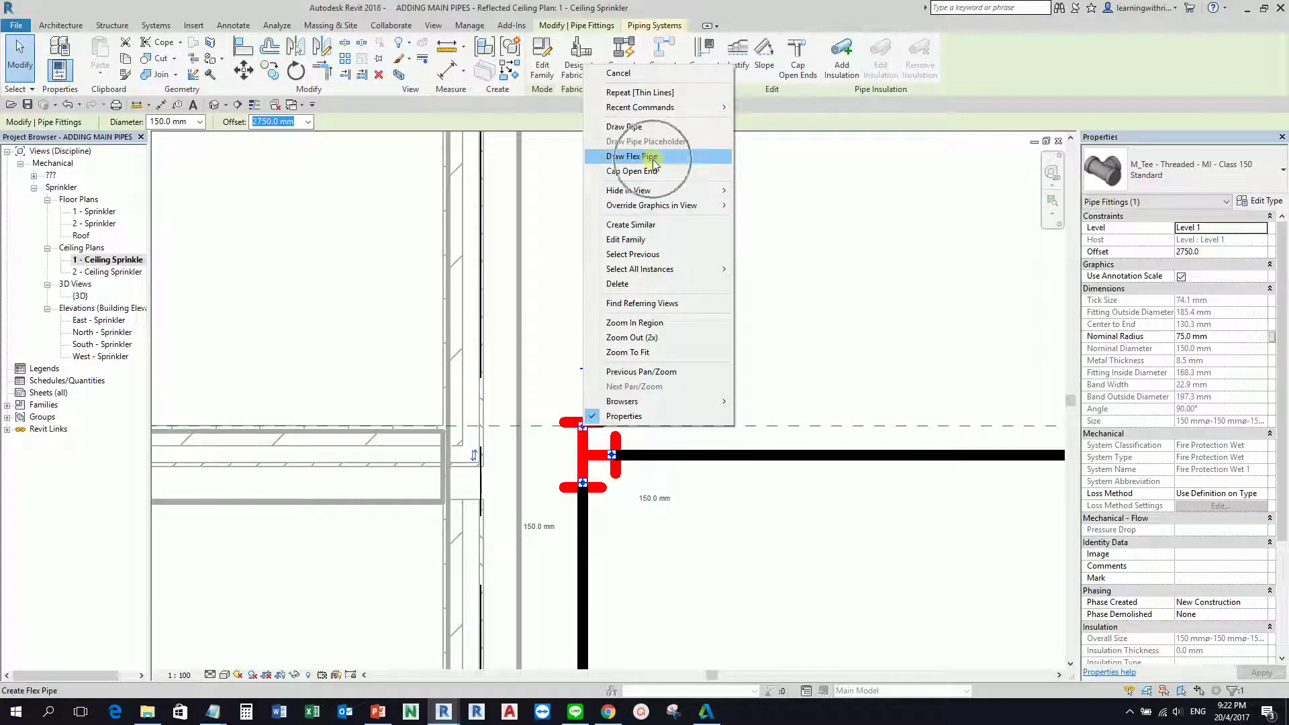
- Draw a 150 mm threaded pipe from the tee's open end north, then east across the upper sprinklers
{"action": "left_click", "coordinate": [633, 127]}
{"action": "left_click", "coordinate": [582, 426]}
{"action": "scroll", "coordinate": [604, 317], "scroll_direction": "down", "scroll_amount": 3}
{"action": "scroll", "coordinate": [618, 288], "scroll_direction": "down", "scroll_amount": 5}
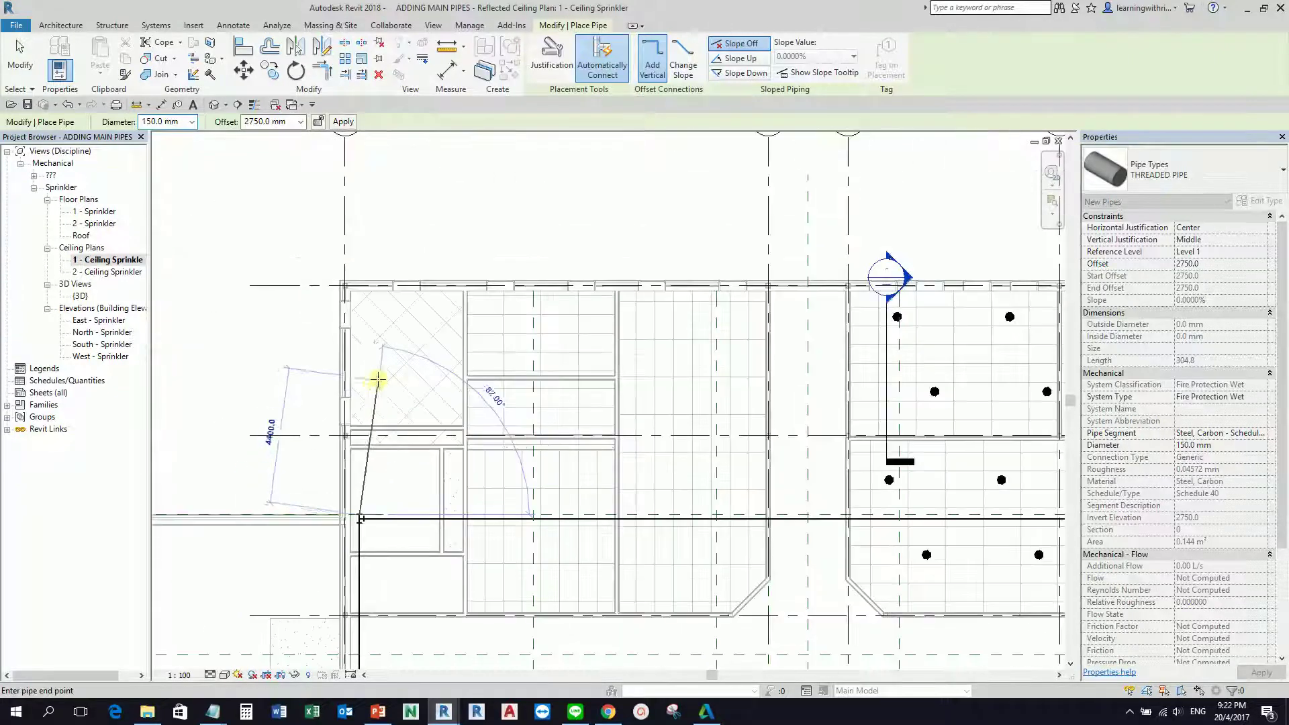
{"action": "left_click", "coordinate": [360, 352]}
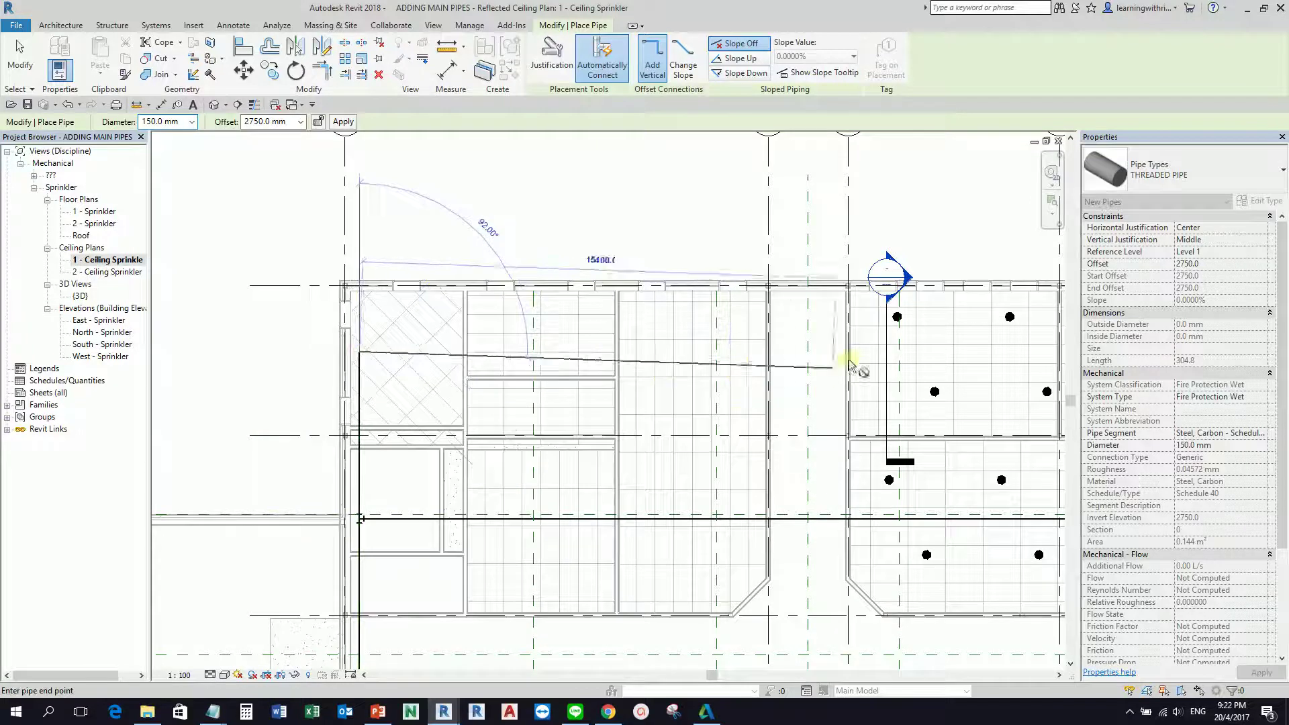
{"action": "scroll", "coordinate": [849, 366], "scroll_direction": "down", "scroll_amount": 1}
{"action": "middle_click_drag", "start_coordinate": [810, 360], "coordinate": [340, 308]}
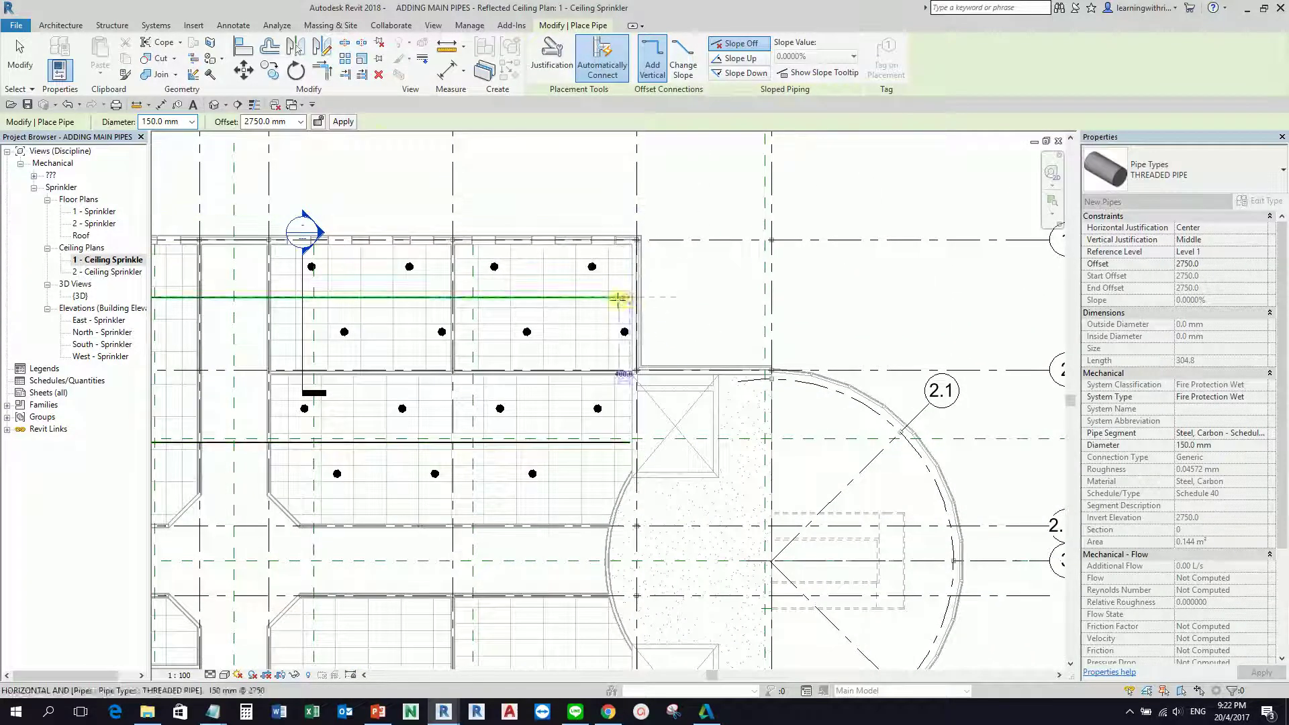
{"action": "key", "text": "Escape"}
{"action": "key", "text": "Escape"}
{"action": "scroll", "coordinate": [639, 357], "scroll_direction": "up", "scroll_amount": 5}
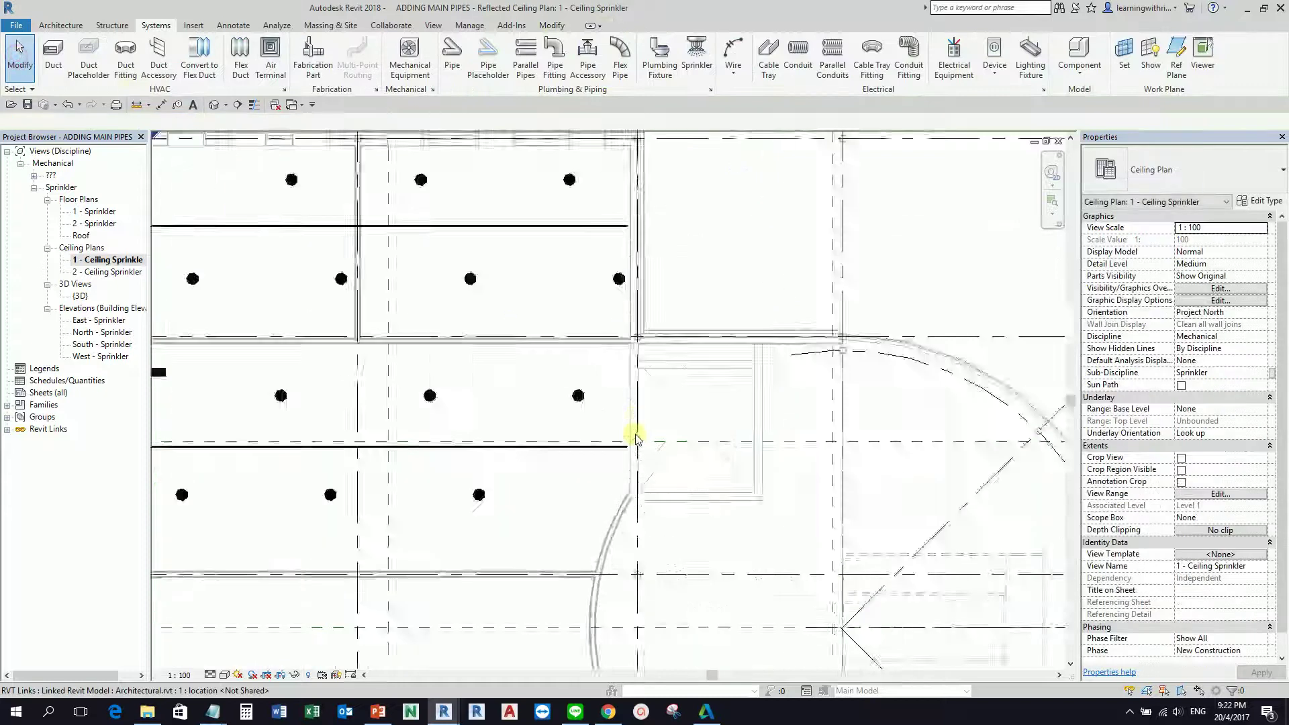
{"action": "scroll", "coordinate": [629, 512], "scroll_direction": "down", "scroll_amount": 1}
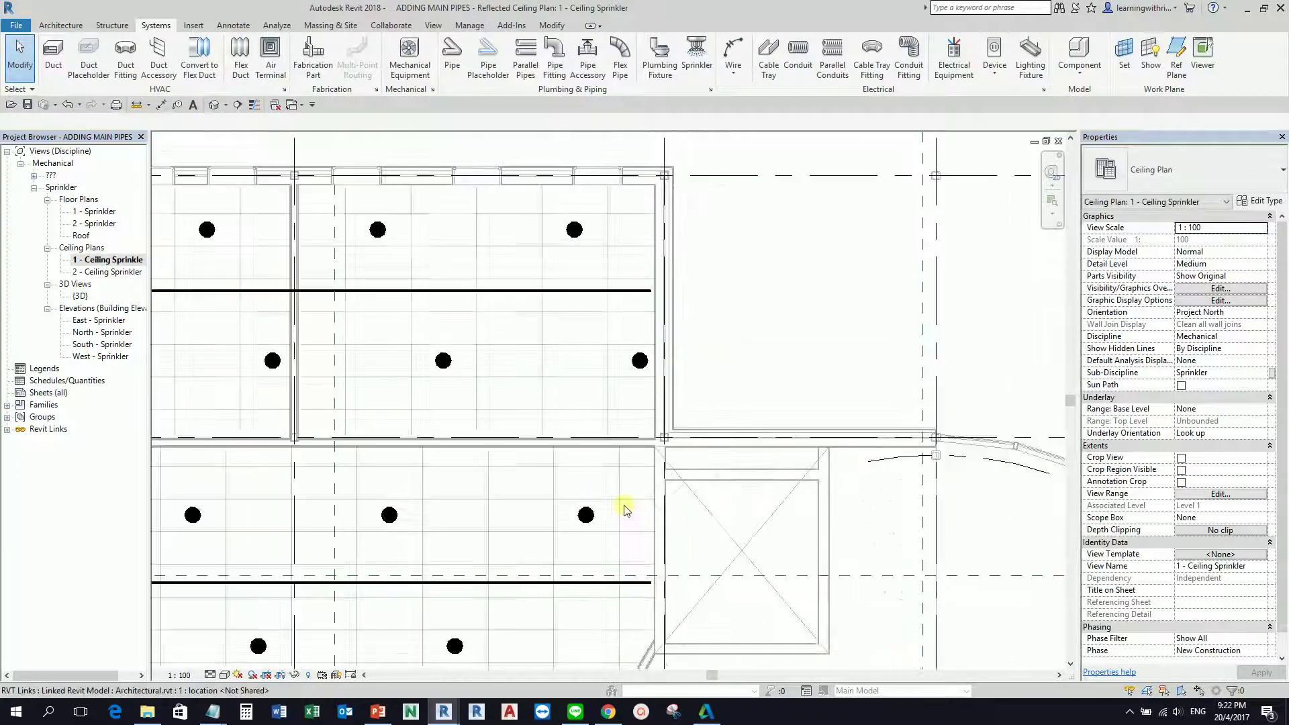
{"action": "scroll", "coordinate": [652, 350], "scroll_direction": "up", "scroll_amount": 2}
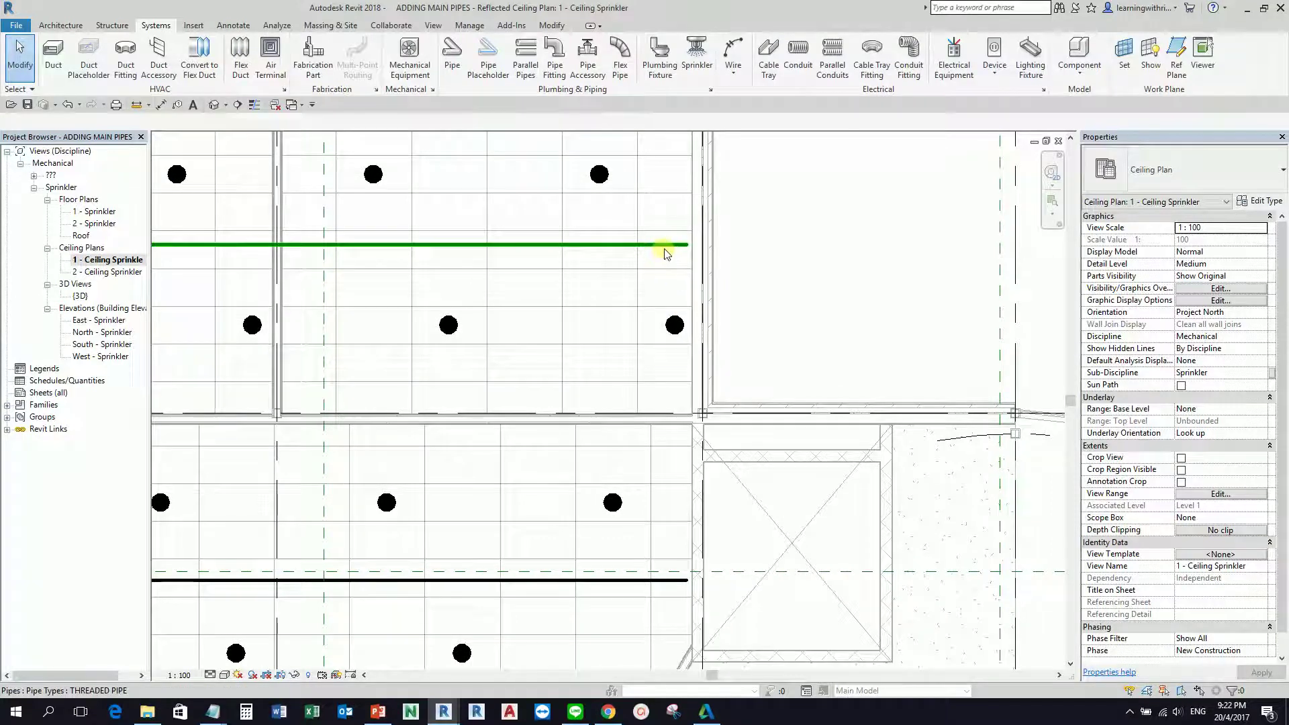
- Cap the open ends of the upper and lower horizontal main pipes
{"action": "left_click", "coordinate": [664, 247]}
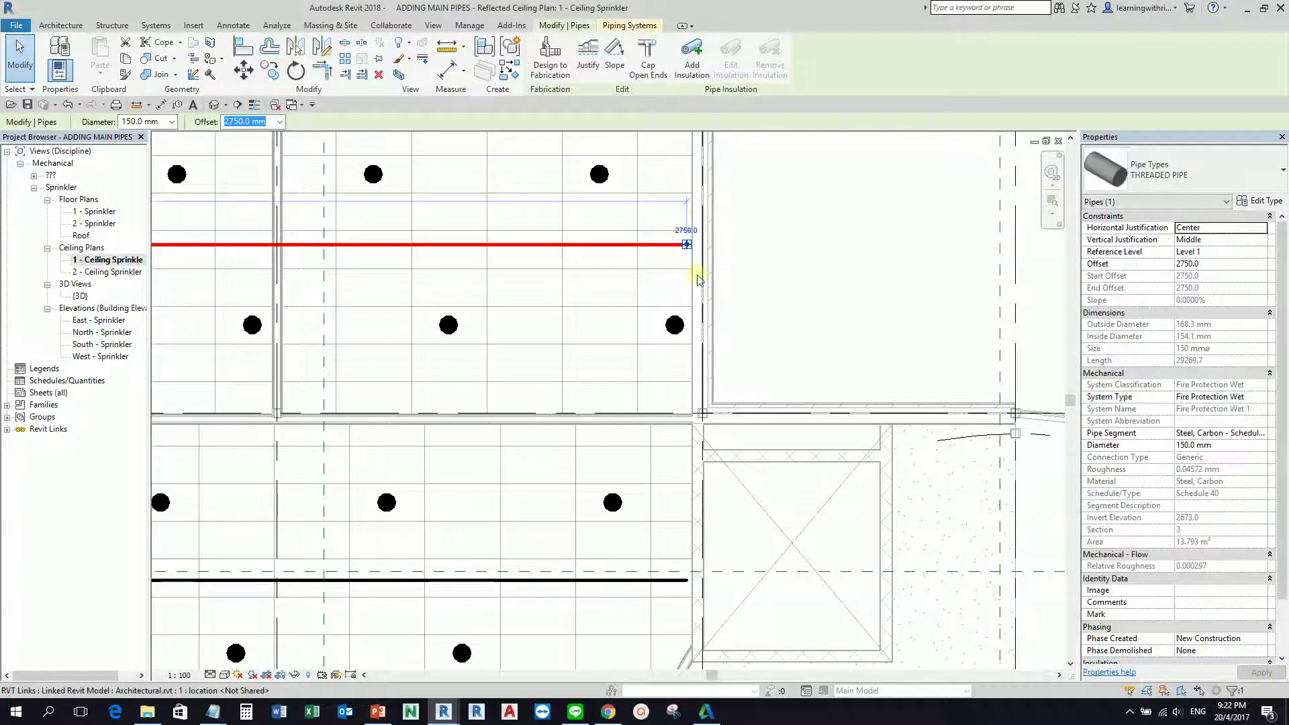
{"action": "scroll", "coordinate": [698, 280], "scroll_direction": "up", "scroll_amount": 1}
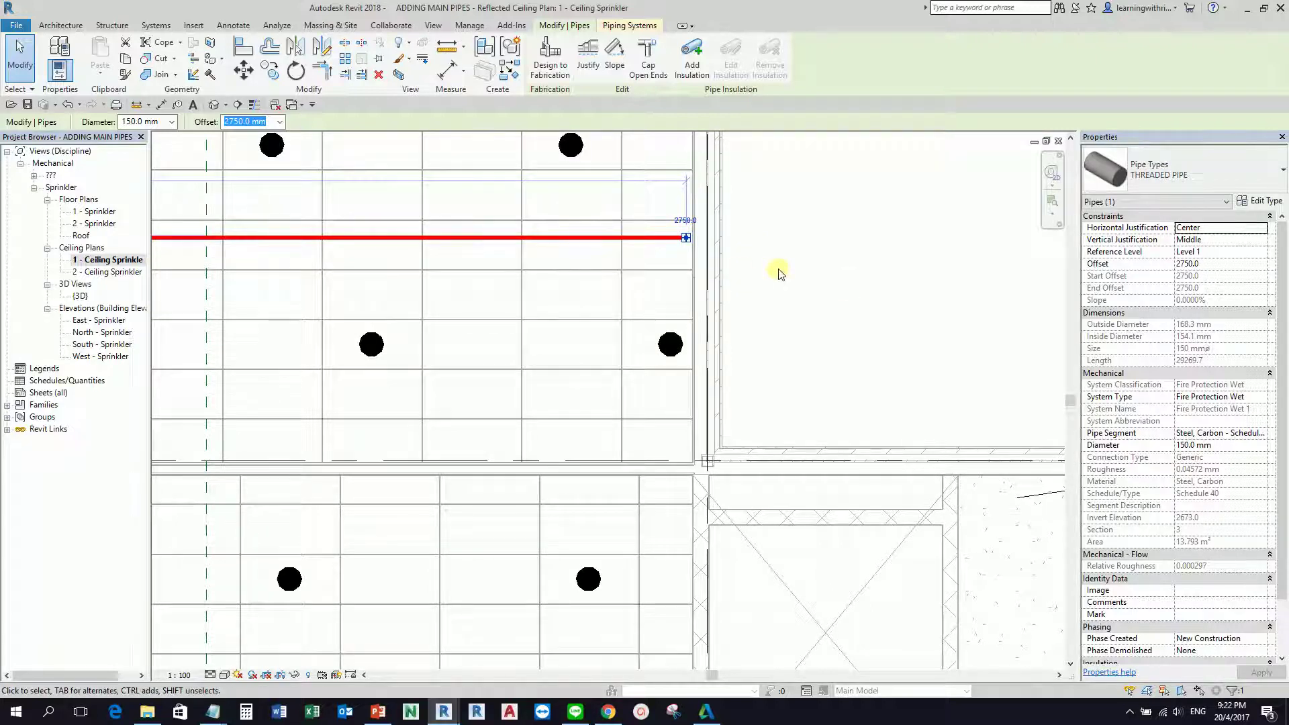
{"action": "left_click", "coordinate": [674, 255]}
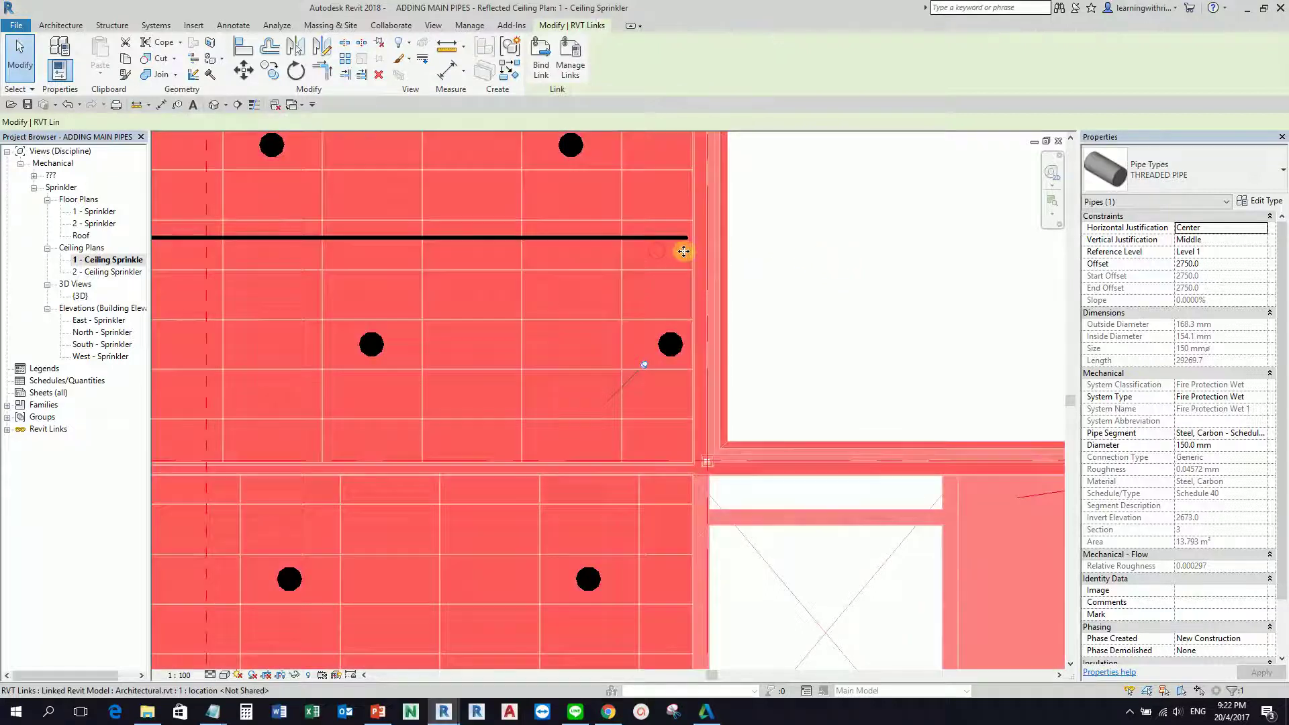
{"action": "left_click", "coordinate": [876, 258]}
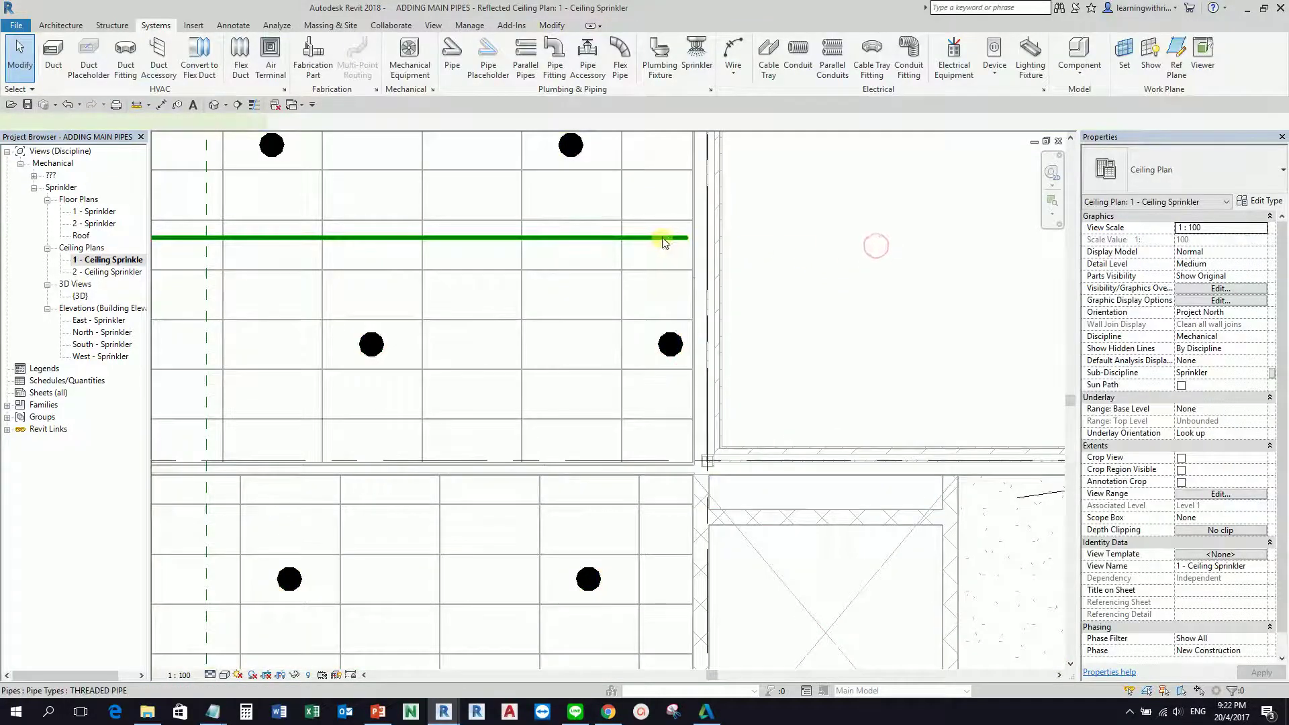
{"action": "left_click", "coordinate": [675, 238]}
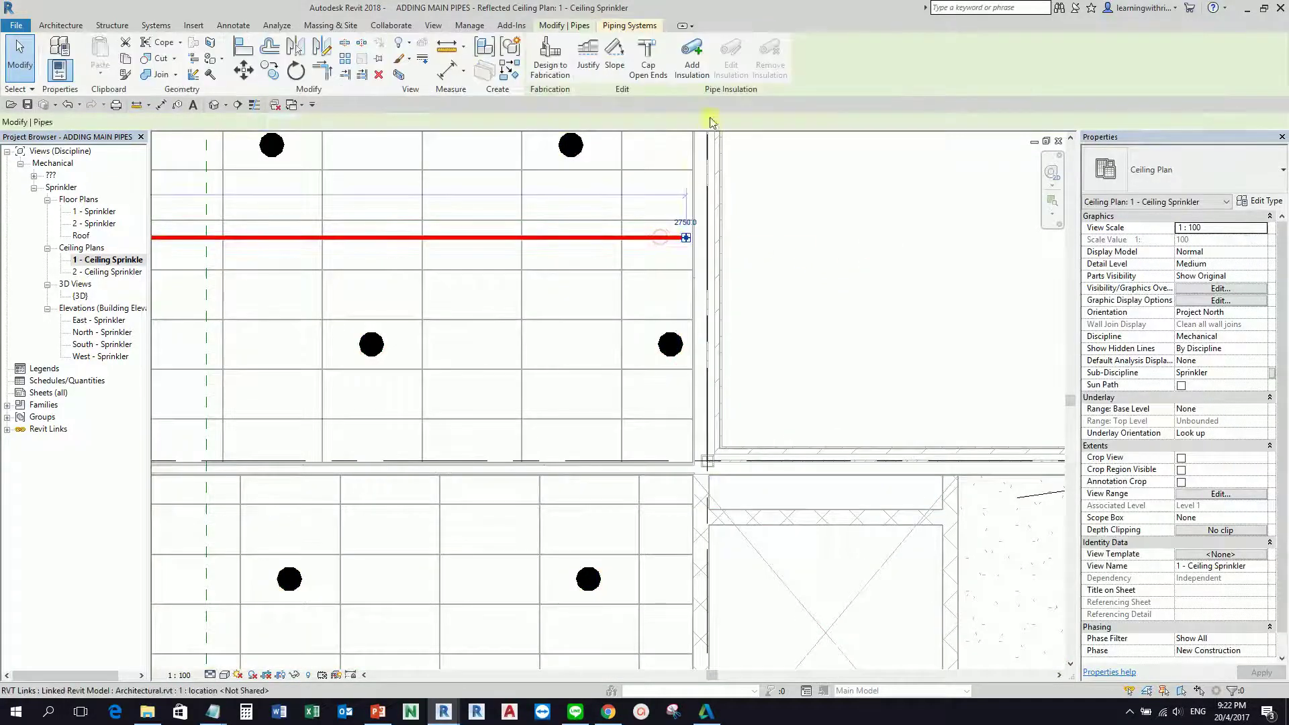
{"action": "left_click", "coordinate": [646, 78]}
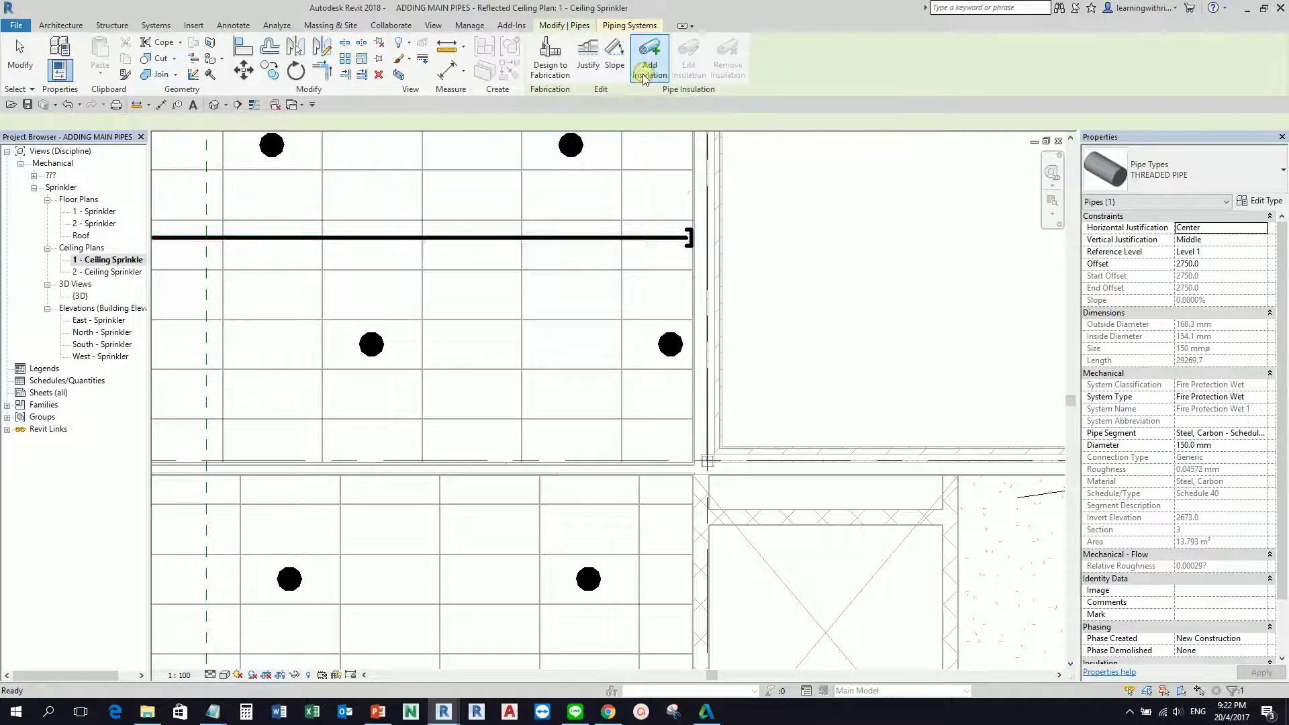
{"action": "scroll", "coordinate": [648, 325], "scroll_direction": "down", "scroll_amount": 2}
{"action": "middle_click_drag", "start_coordinate": [691, 510], "coordinate": [693, 424]}
{"action": "left_click", "coordinate": [666, 482]}
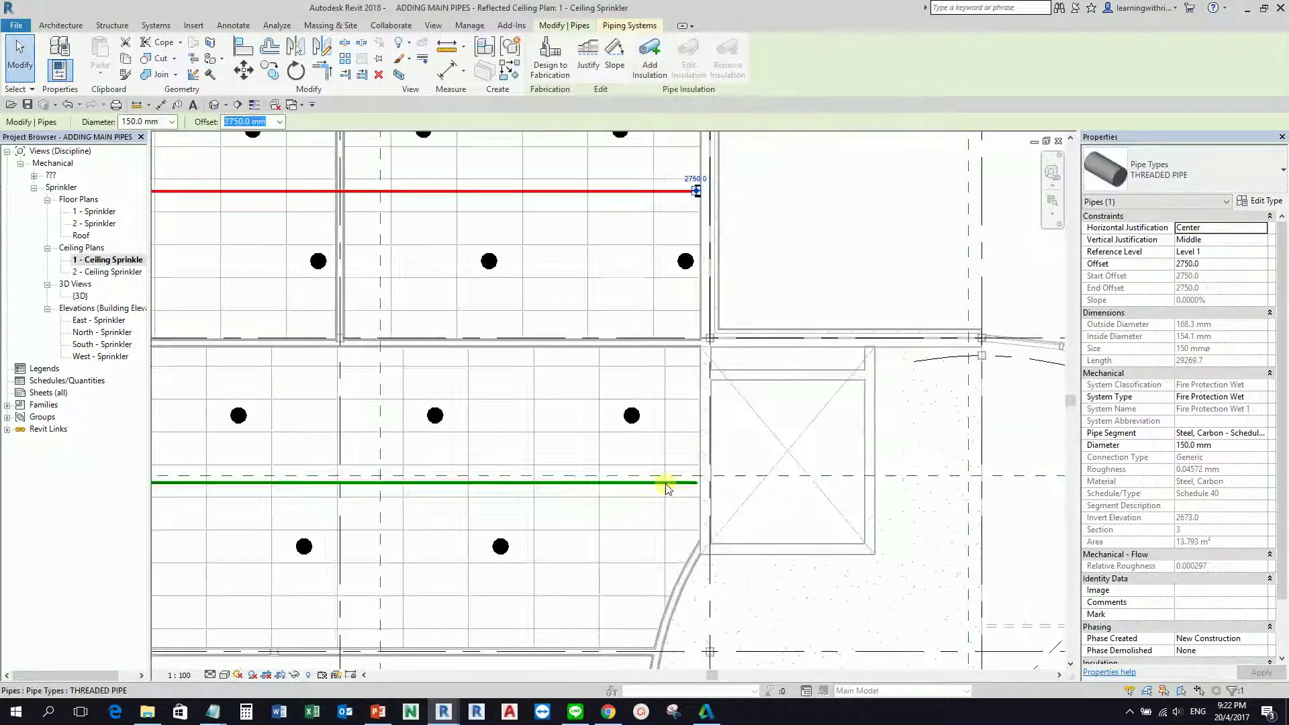
{"action": "left_click", "coordinate": [649, 65]}
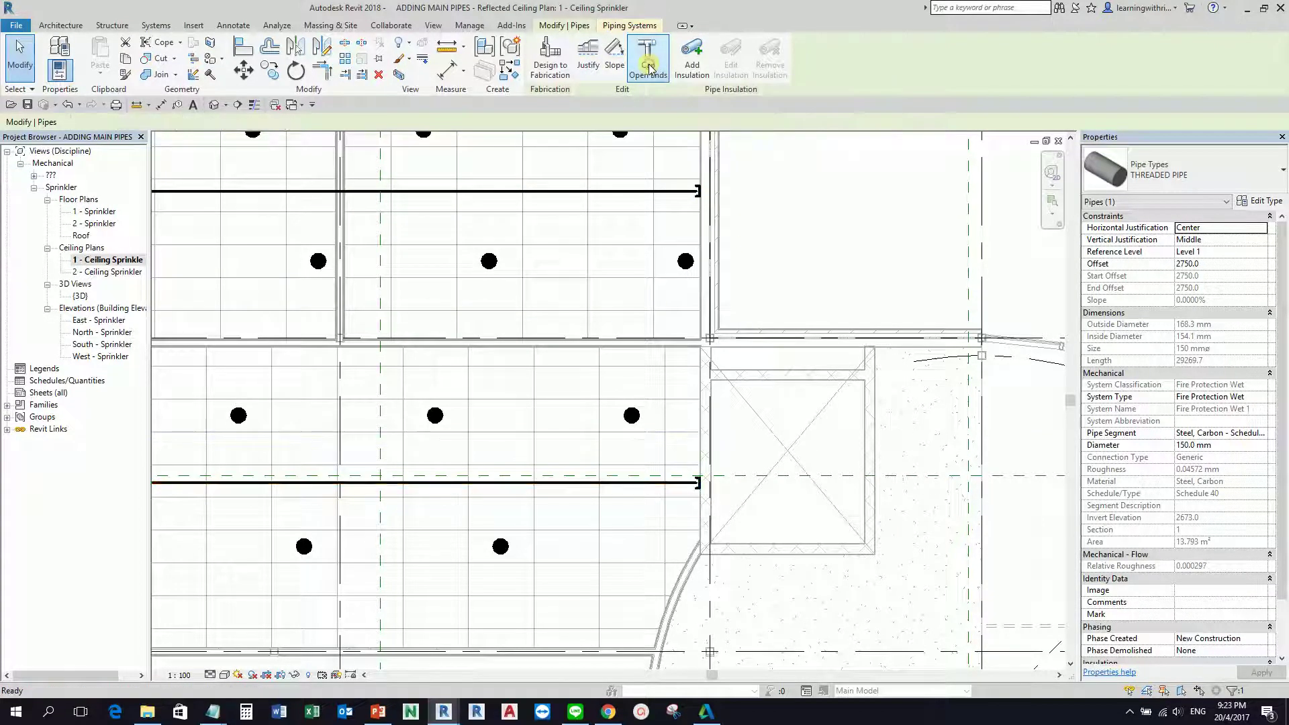
{"action": "scroll", "coordinate": [697, 485], "scroll_direction": "up", "scroll_amount": 3}
{"action": "scroll", "coordinate": [697, 484], "scroll_direction": "up", "scroll_amount": 2}
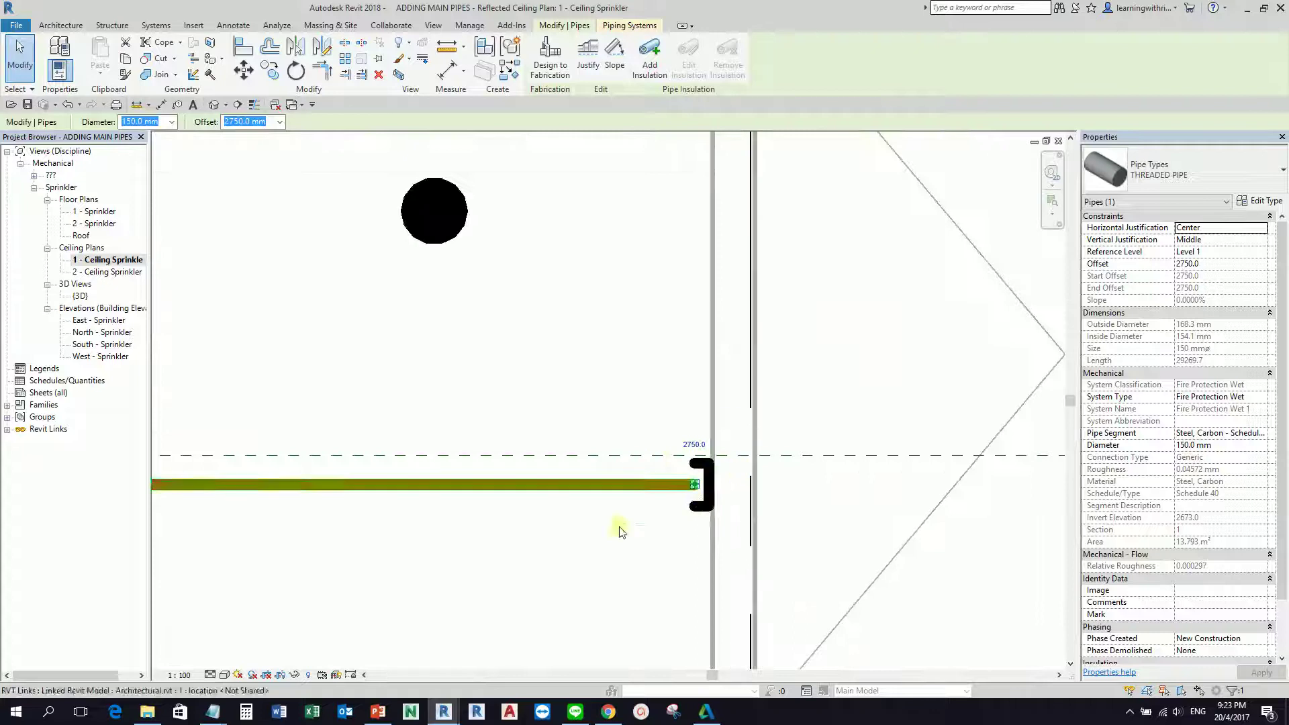
- Clear the pipe selection and frame the whole sprinkler layout in the plan
{"action": "left_click", "coordinate": [20, 57]}
{"action": "scroll", "coordinate": [685, 432], "scroll_direction": "down", "scroll_amount": 5}
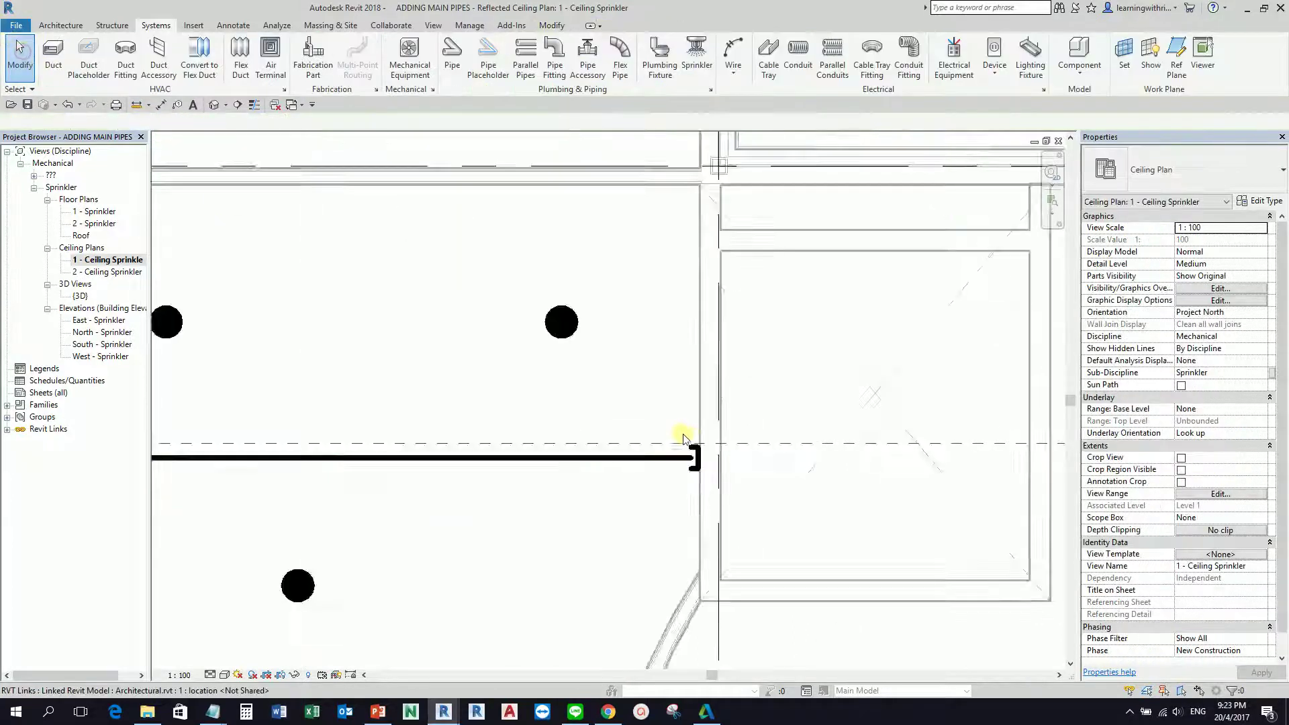
{"action": "middle_click_drag", "start_coordinate": [504, 455], "coordinate": [815, 406]}
{"action": "scroll", "coordinate": [532, 371], "scroll_direction": "down", "scroll_amount": 1}
{"action": "middle_click_drag", "start_coordinate": [532, 371], "coordinate": [569, 345]}
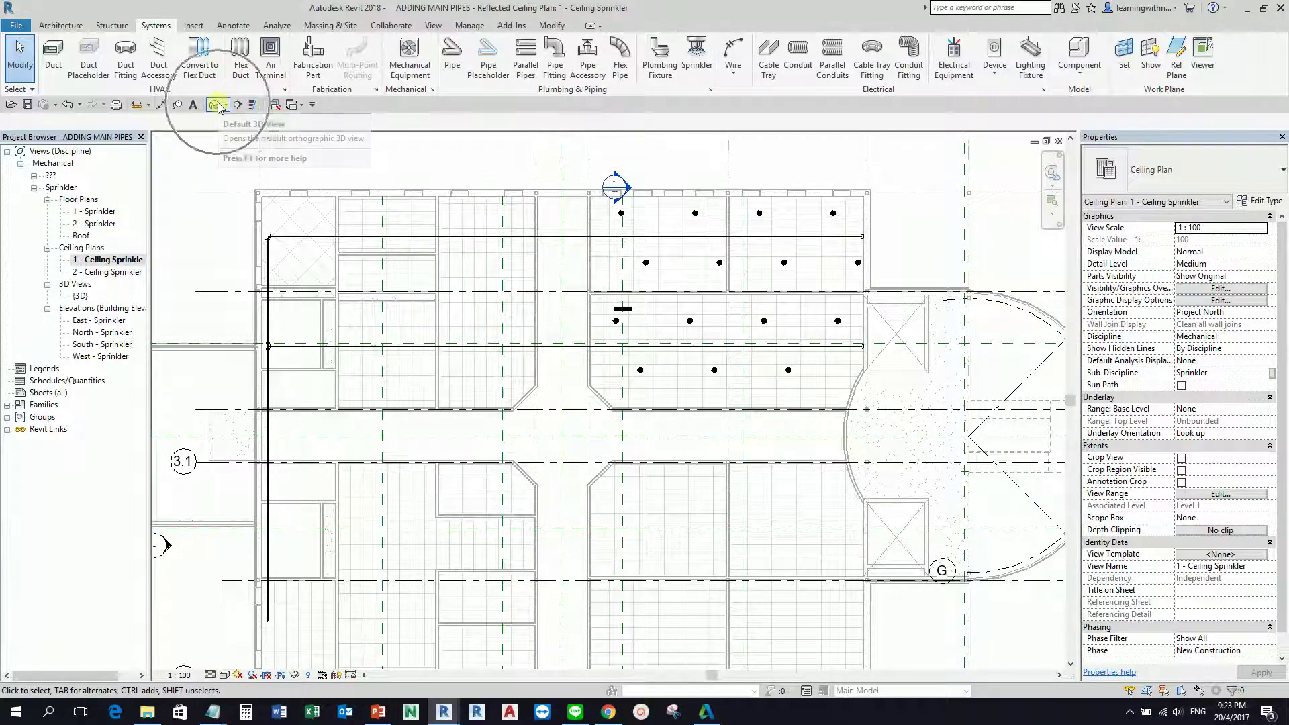
- Window-select the main pipes and sprinklers and isolate them in a section-boxed {3D} view
{"action": "left_click_drag", "start_coordinate": [227, 166], "coordinate": [906, 628]}
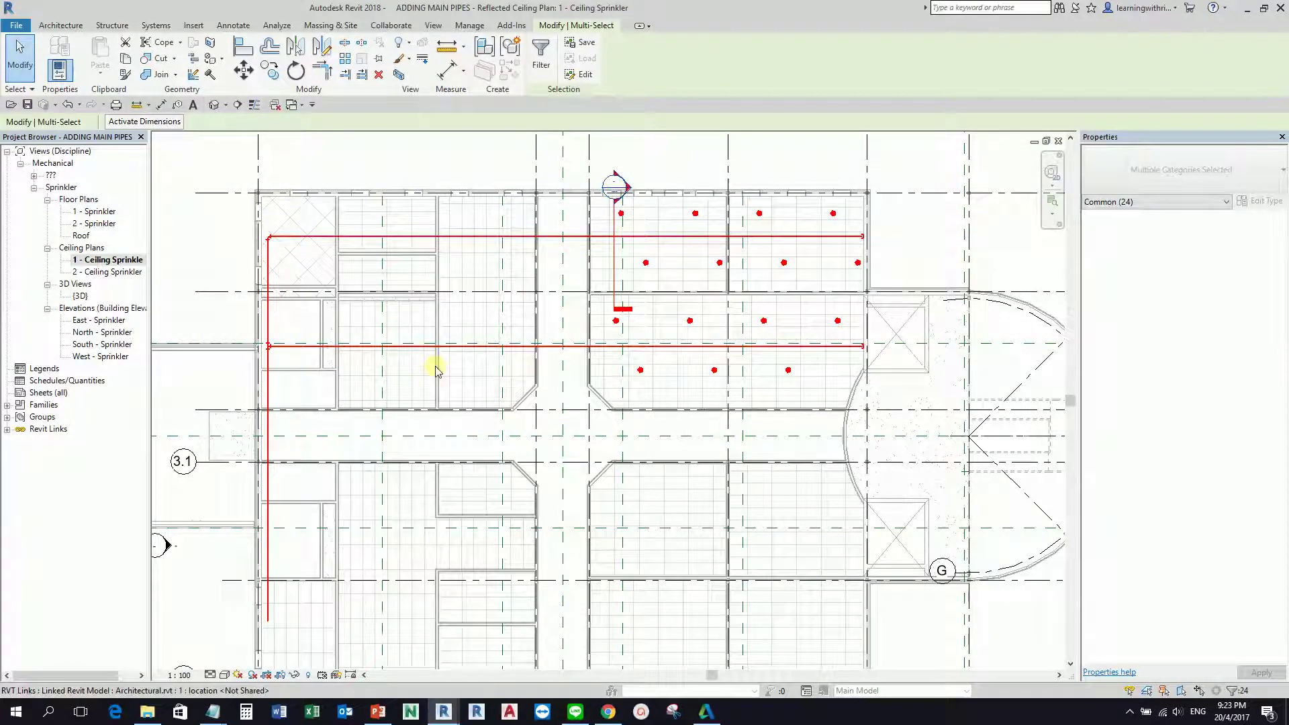
{"action": "left_click", "coordinate": [399, 75]}
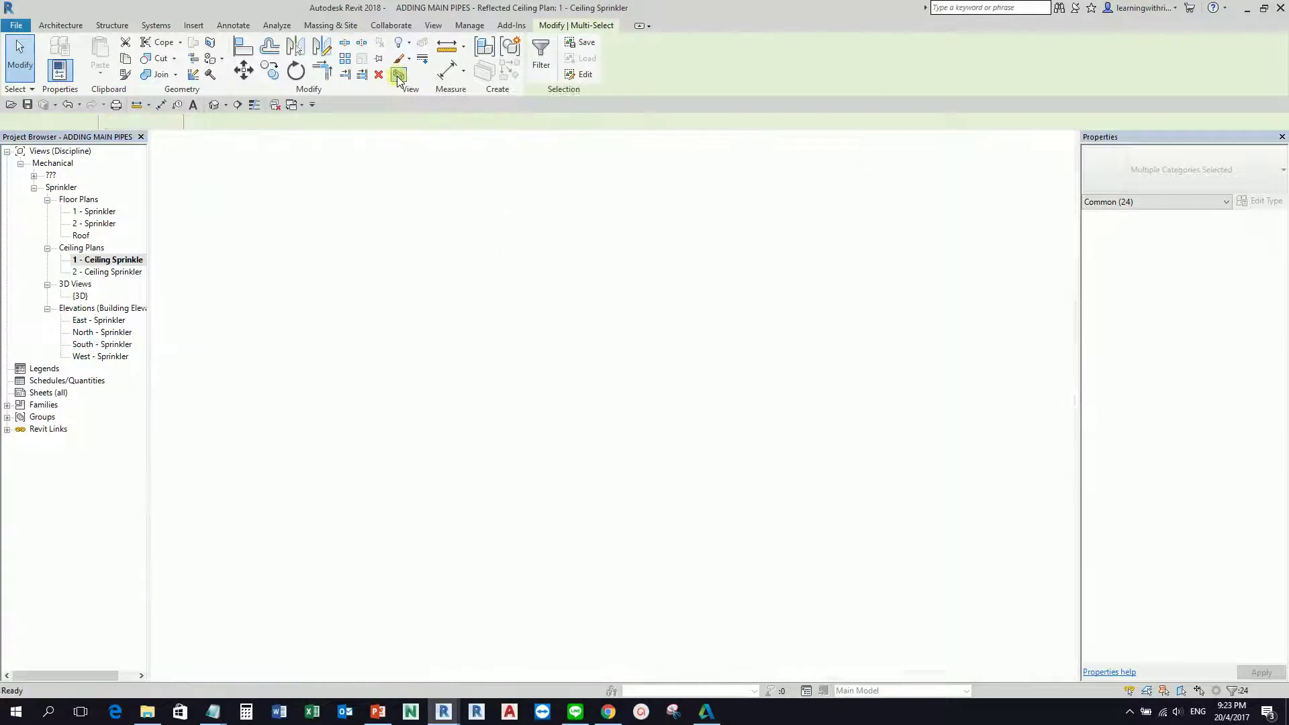
{"action": "key", "text": "Escape"}
{"action": "middle_click_drag", "start_coordinate": [800, 578], "coordinate": [717, 548], "text": "shift"}
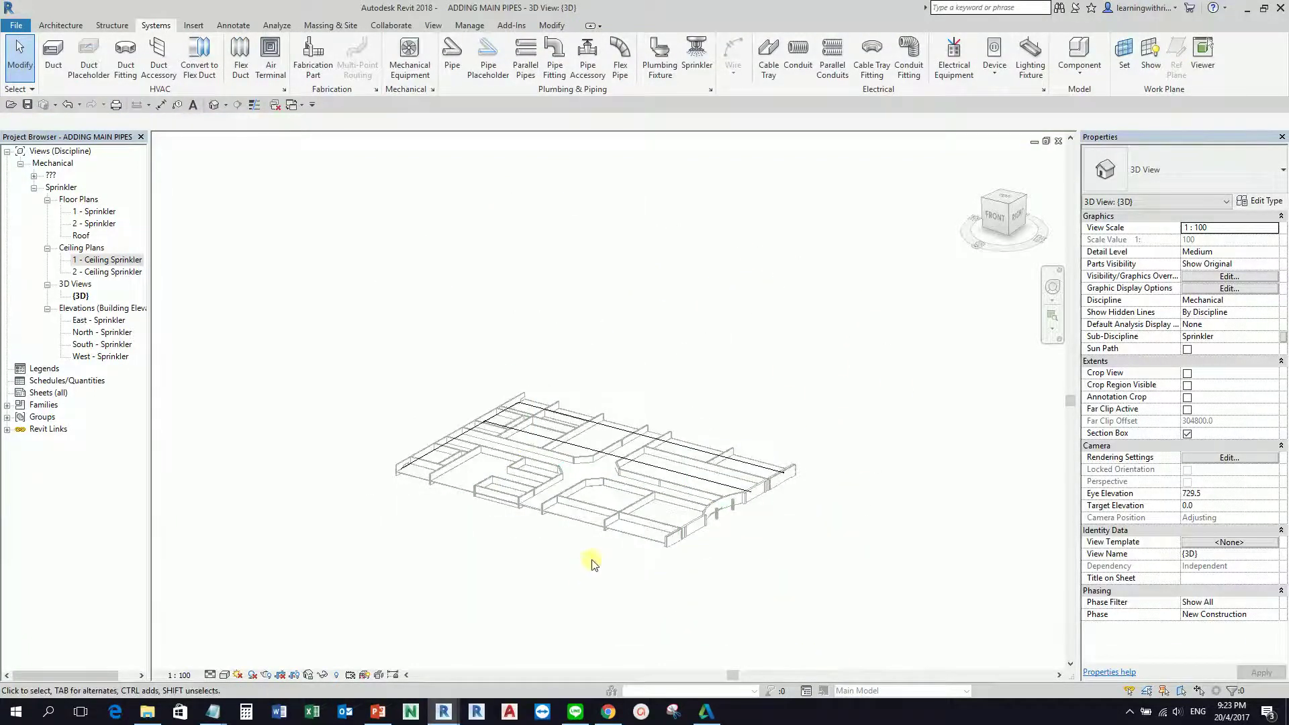
- Set the {3D} view's Detail Level to Fine and deselect the linked architectural model
{"action": "scroll", "coordinate": [583, 572], "scroll_direction": "up", "scroll_amount": 4}
{"action": "scroll", "coordinate": [609, 375], "scroll_direction": "down", "scroll_amount": 2}
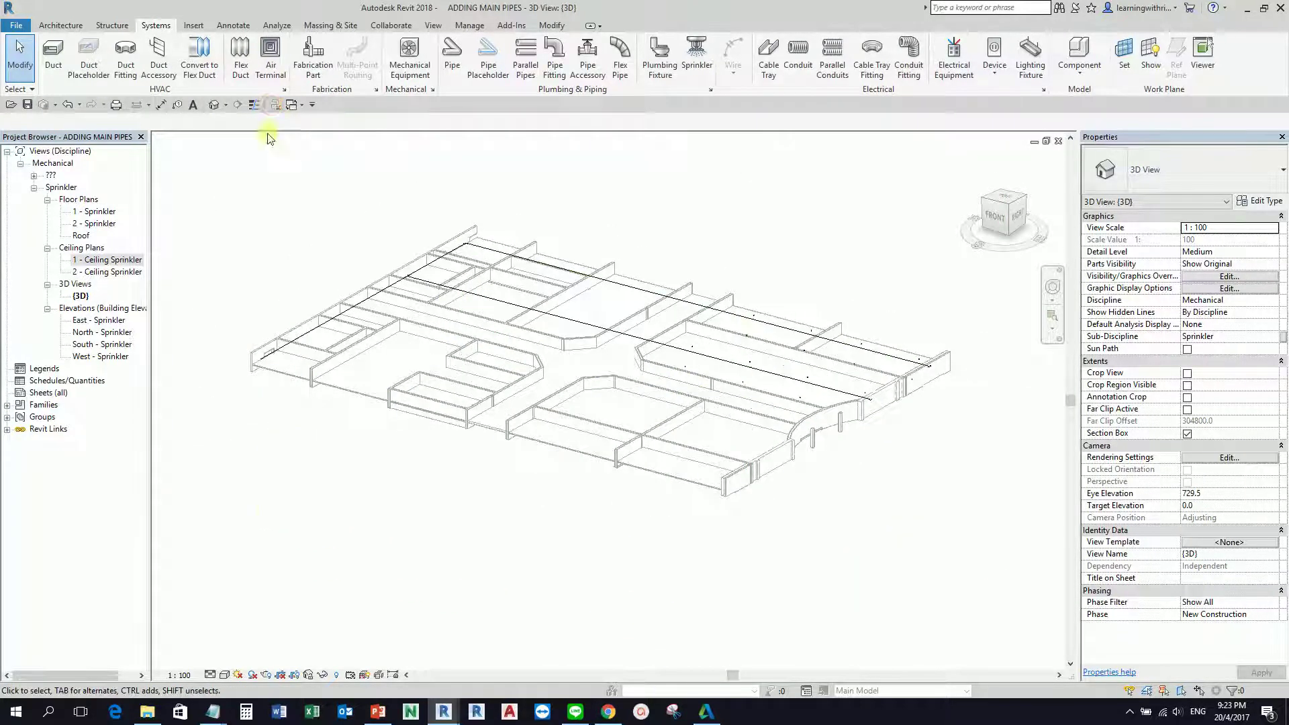
{"action": "left_click", "coordinate": [210, 674]}
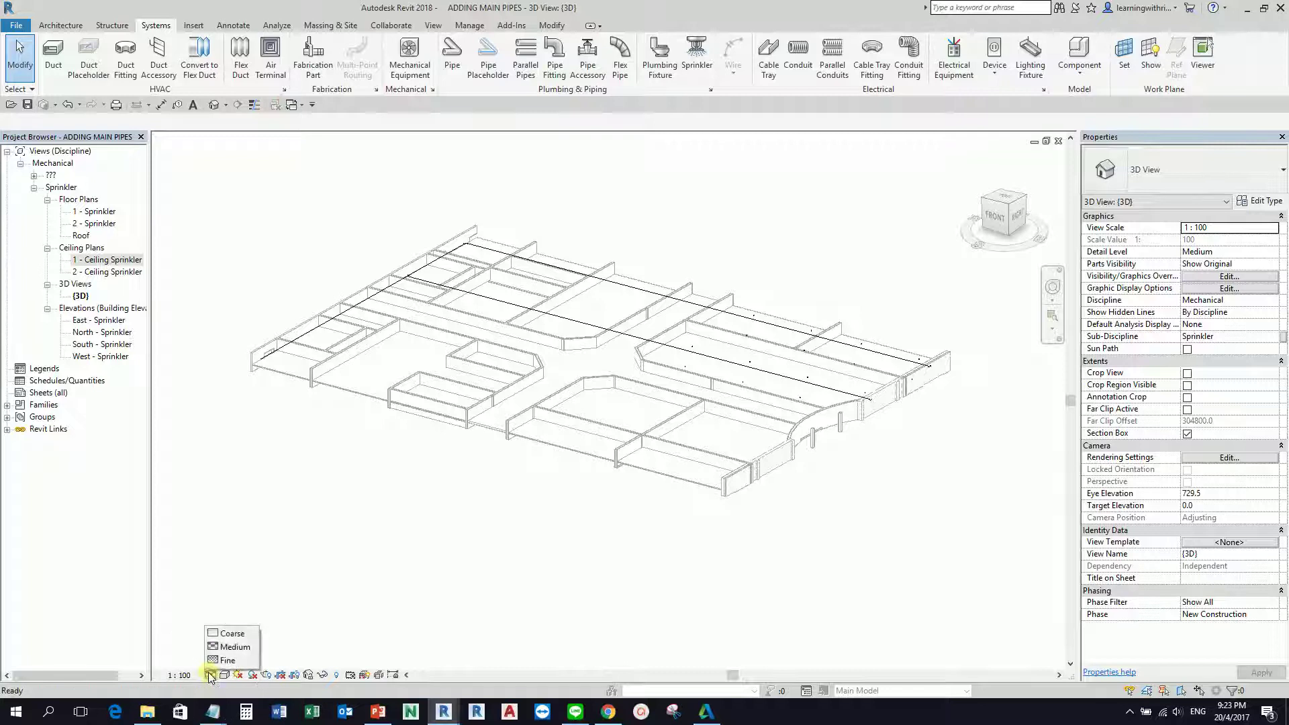
{"action": "left_click", "coordinate": [229, 660]}
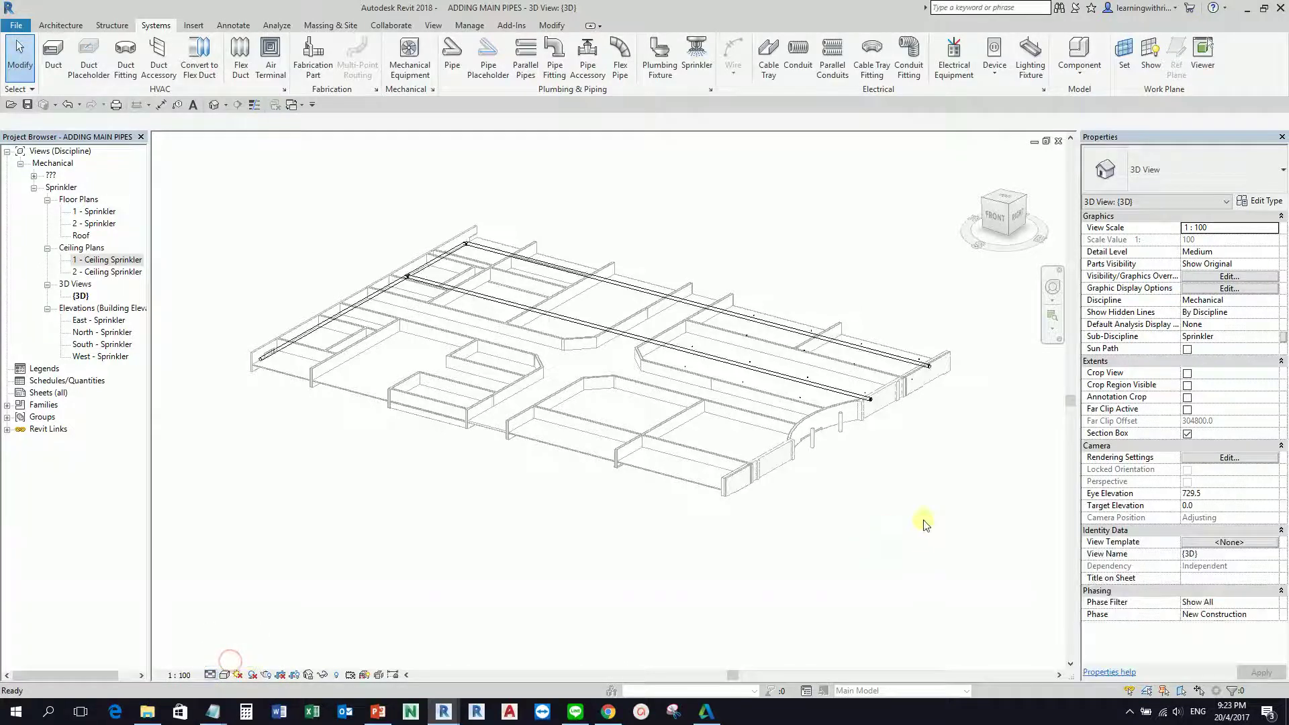
{"action": "left_click", "coordinate": [896, 504]}
{"action": "scroll", "coordinate": [665, 245], "scroll_direction": "up", "scroll_amount": 3}
{"action": "key", "text": "Escape"}
{"action": "middle_click_drag", "start_coordinate": [891, 460], "coordinate": [755, 201], "text": "shift"}
{"action": "scroll", "coordinate": [755, 202], "scroll_direction": "up", "scroll_amount": 5}
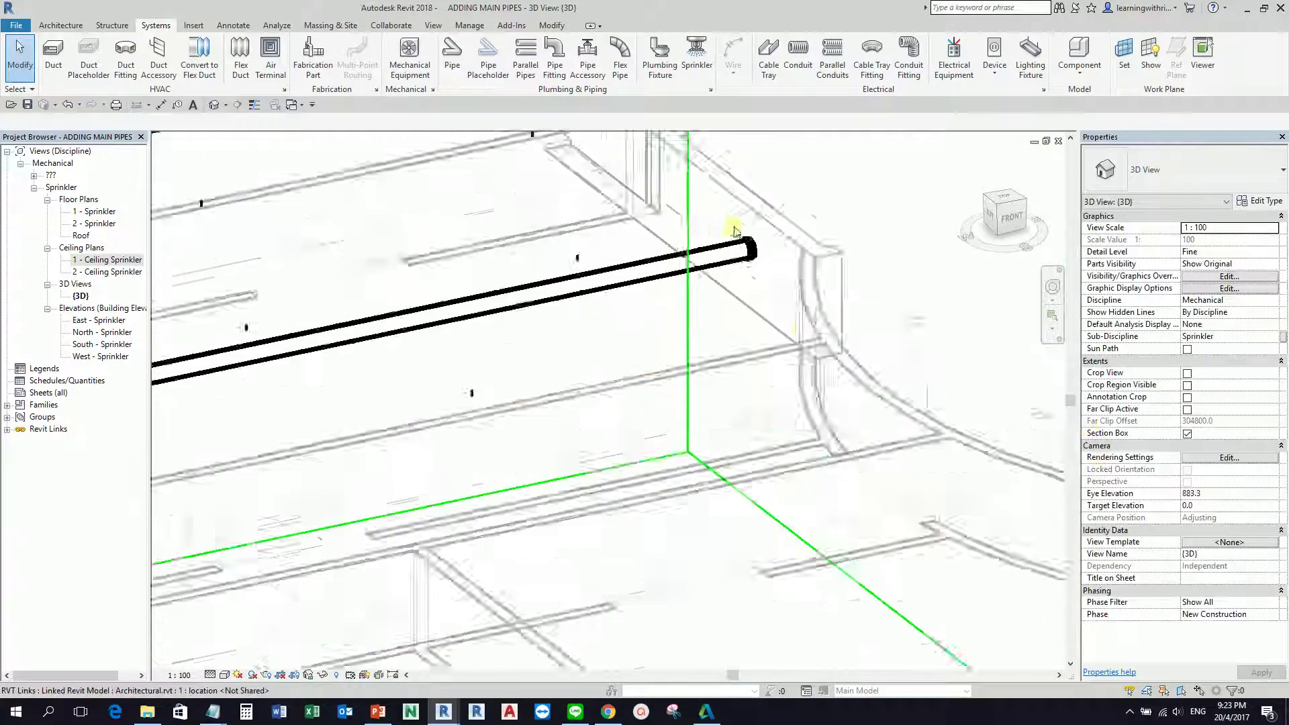
- Switch the {3D} view to Shaded visual style with Thin Lines on
{"action": "left_click", "coordinate": [229, 673]}
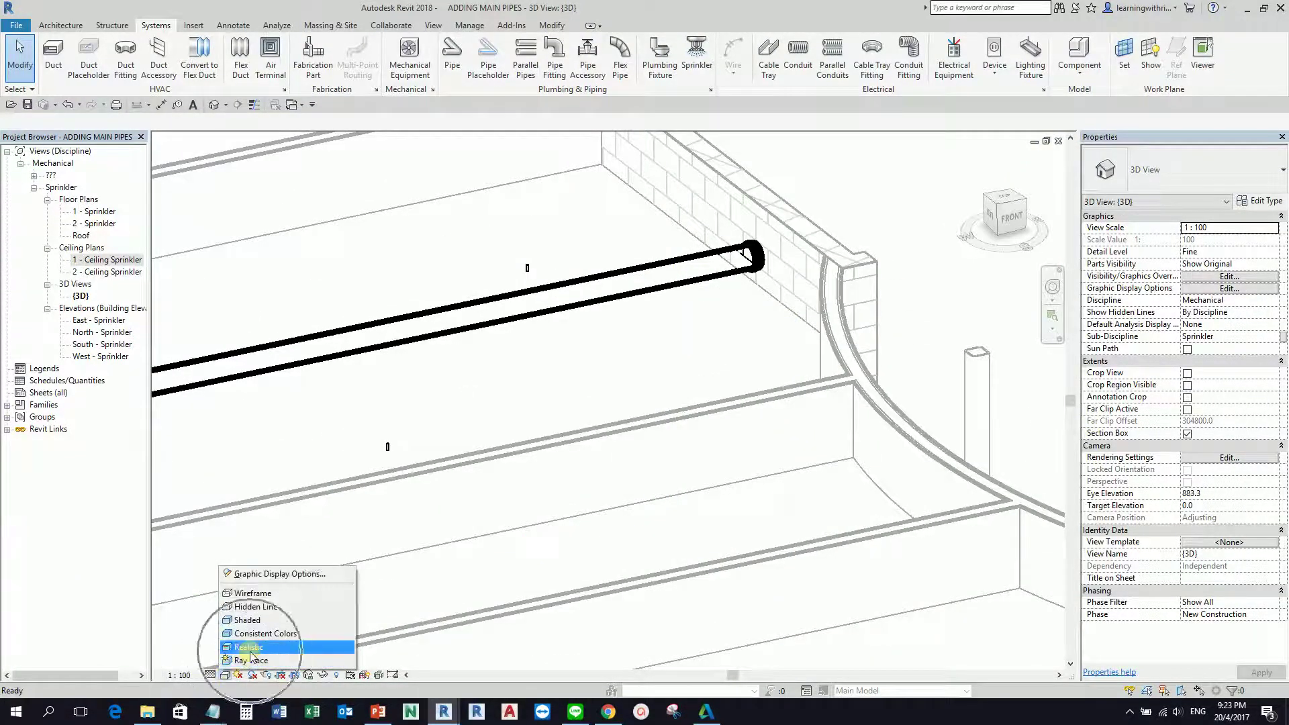
{"action": "left_click", "coordinate": [247, 619]}
{"action": "scroll", "coordinate": [635, 421], "scroll_direction": "down", "scroll_amount": 3}
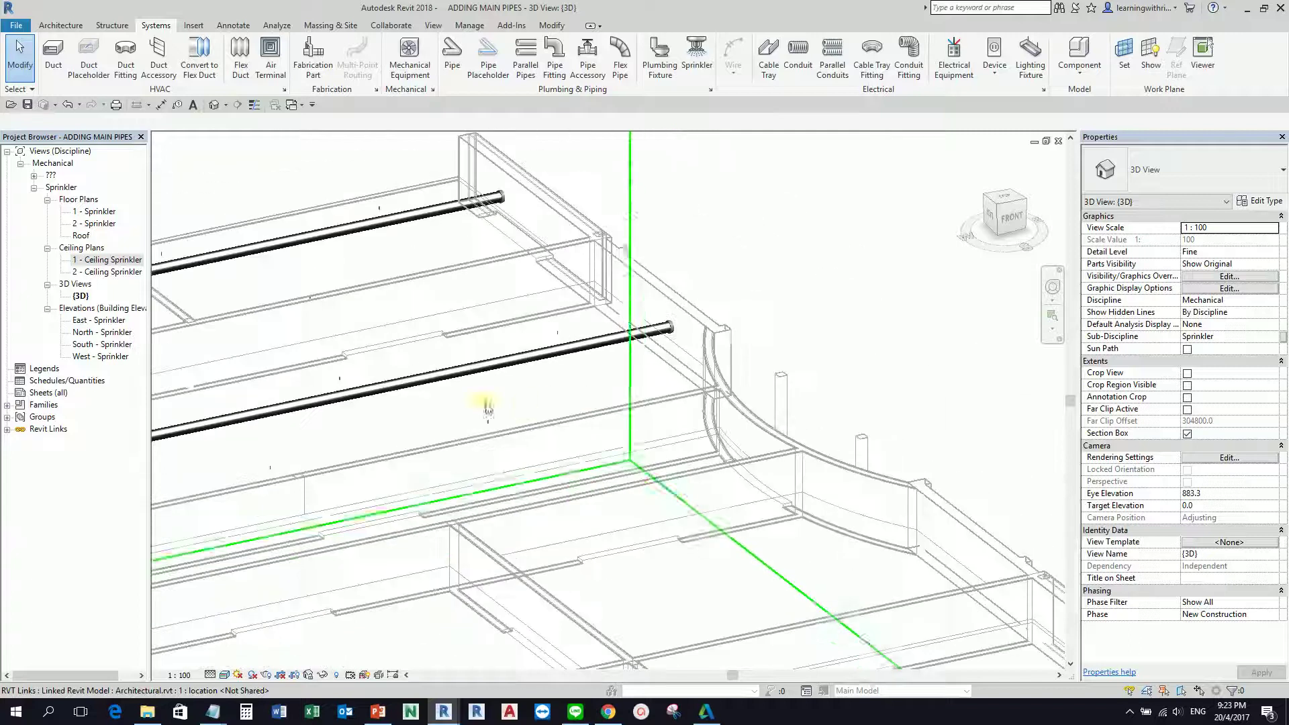
{"action": "left_click", "coordinate": [253, 105]}
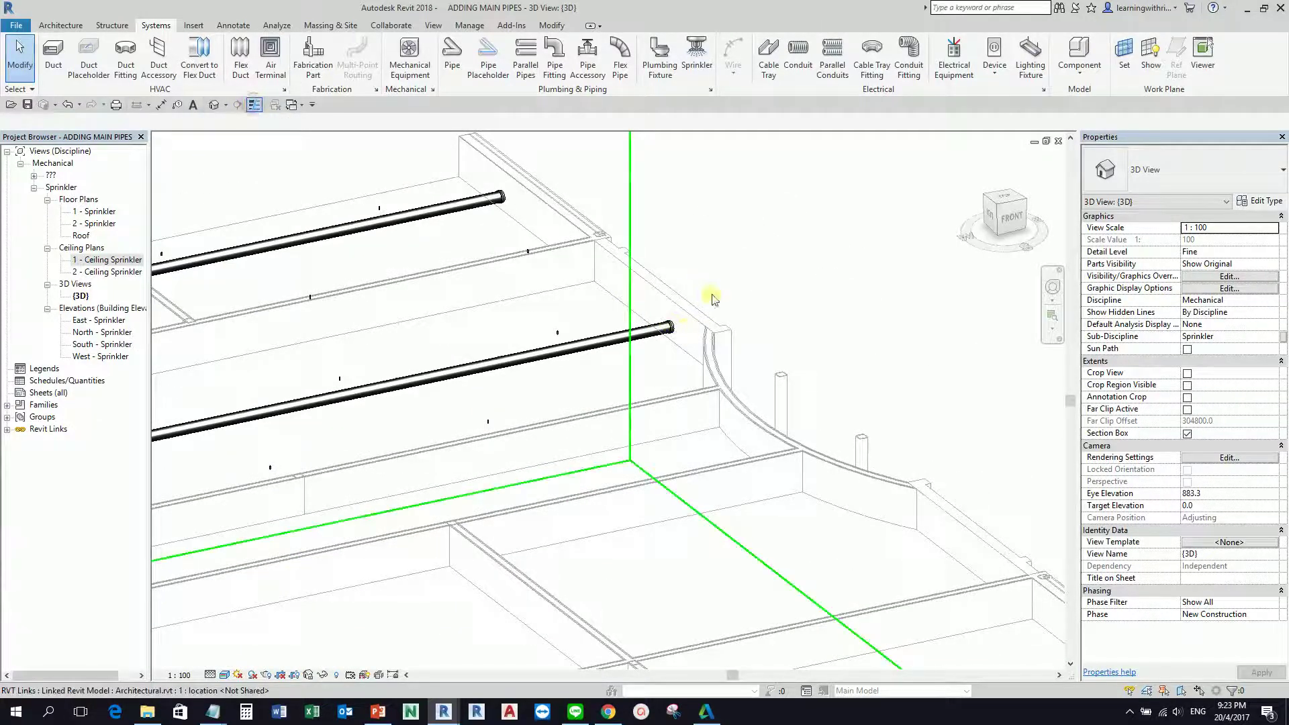
{"action": "scroll", "coordinate": [668, 311], "scroll_direction": "up", "scroll_amount": 3}
- Orbit and zoom around the model to inspect the pipe caps and the tee
{"action": "middle_click_drag", "start_coordinate": [561, 412], "coordinate": [797, 461]}
{"action": "scroll", "coordinate": [635, 142], "scroll_direction": "up", "scroll_amount": 5}
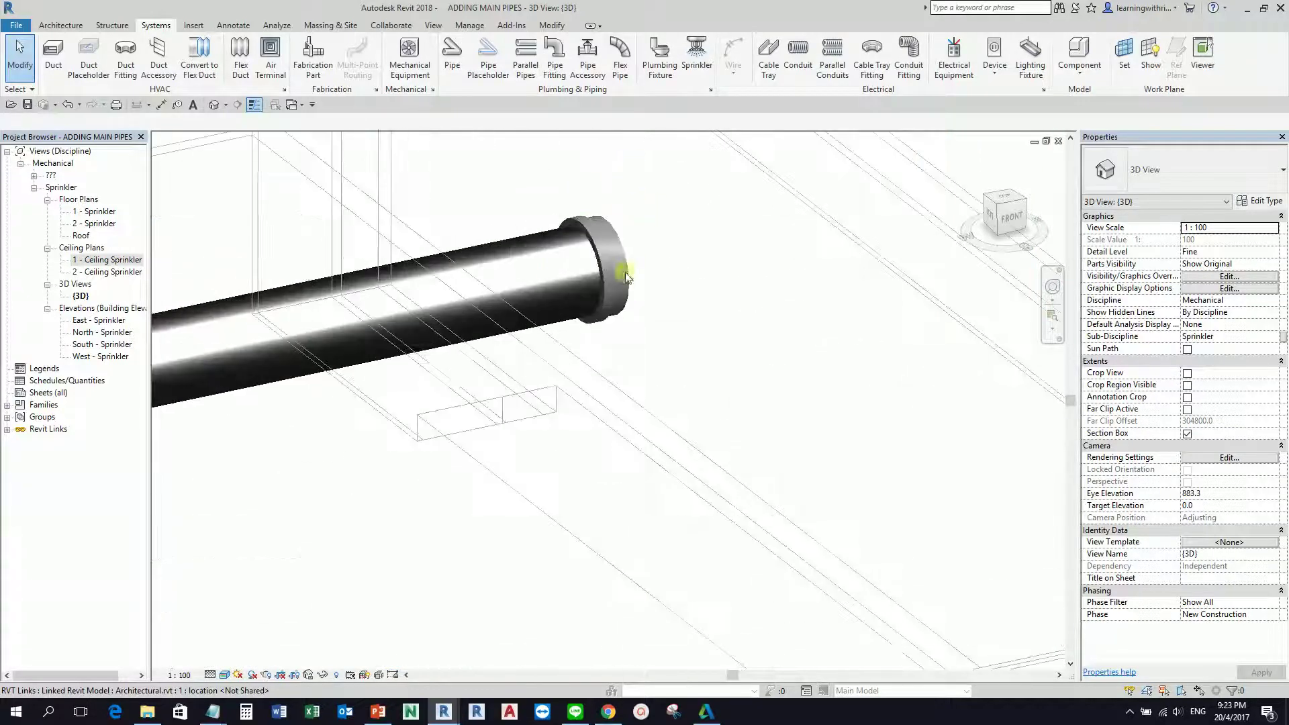
{"action": "scroll", "coordinate": [603, 309], "scroll_direction": "down", "scroll_amount": 8}
{"action": "scroll", "coordinate": [528, 288], "scroll_direction": "up", "scroll_amount": 3}
{"action": "scroll", "coordinate": [437, 253], "scroll_direction": "up", "scroll_amount": 3}
{"action": "scroll", "coordinate": [417, 291], "scroll_direction": "down", "scroll_amount": 4}
{"action": "middle_click_drag", "start_coordinate": [533, 324], "coordinate": [854, 259], "text": "shift"}
{"action": "scroll", "coordinate": [575, 627], "scroll_direction": "down", "scroll_amount": 3}
{"action": "scroll", "coordinate": [613, 251], "scroll_direction": "up", "scroll_amount": 5}
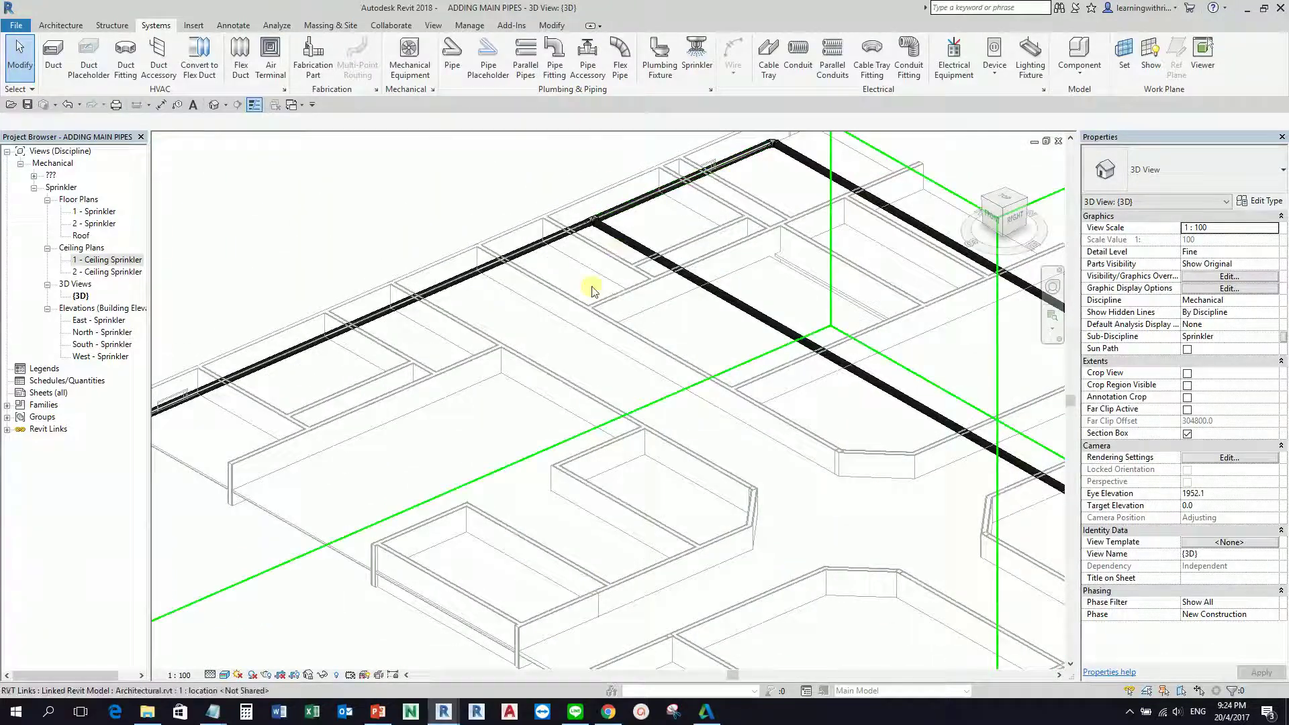
{"action": "middle_click_drag", "start_coordinate": [590, 150], "coordinate": [639, 331]}
{"action": "scroll", "coordinate": [613, 384], "scroll_direction": "up", "scroll_amount": 5}
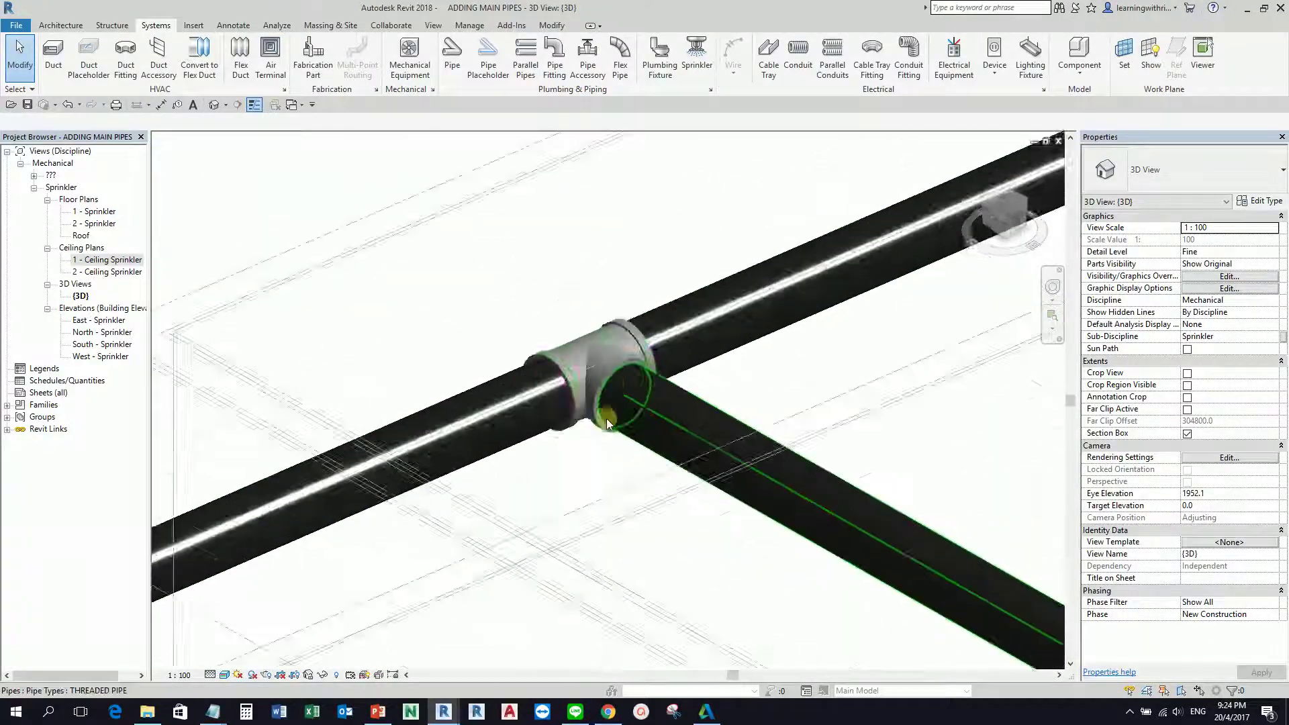
{"action": "scroll", "coordinate": [351, 195], "scroll_direction": "down", "scroll_amount": 6}
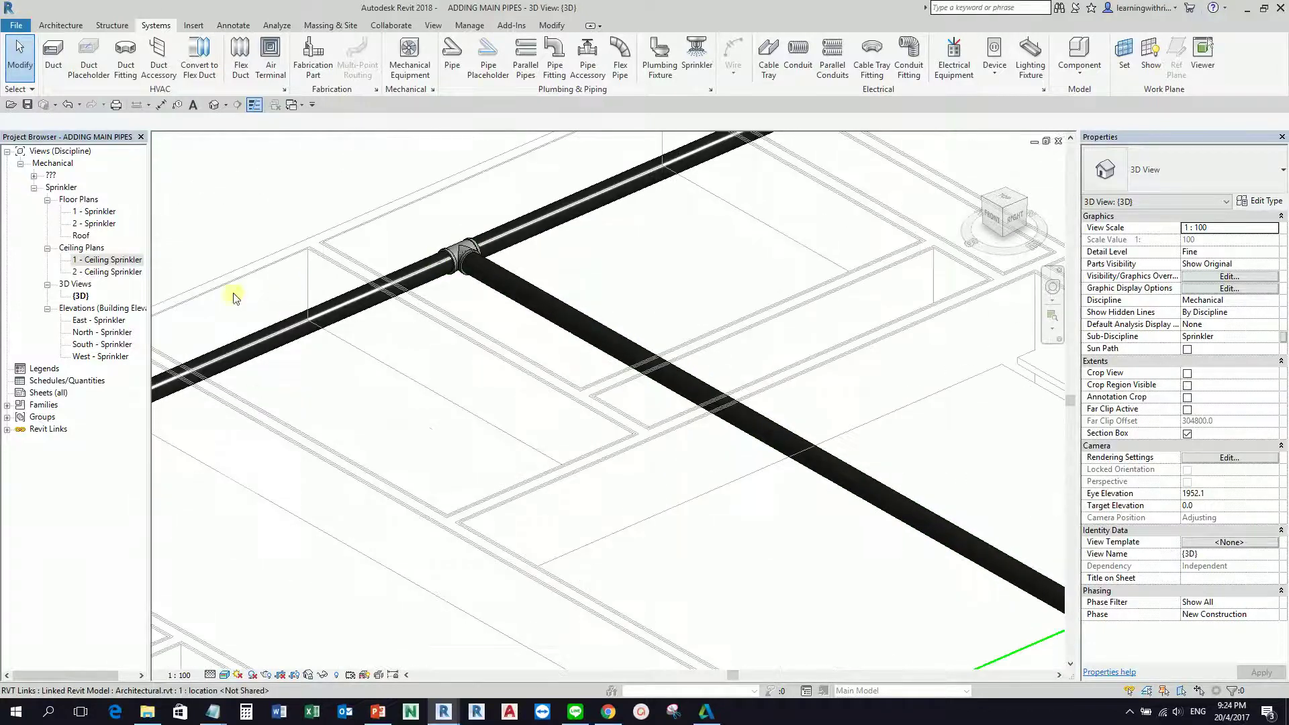
{"action": "scroll", "coordinate": [418, 325], "scroll_direction": "down", "scroll_amount": 3}
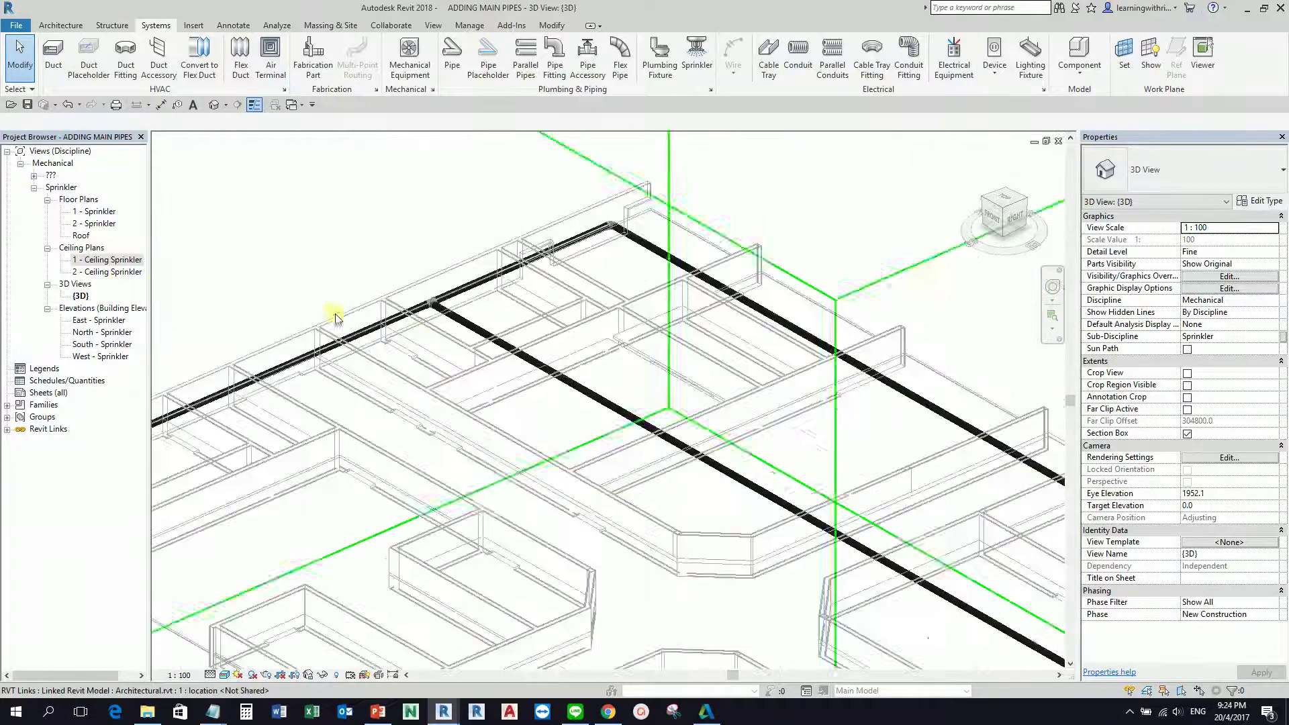
{"action": "double_click", "coordinate": [113, 261]}
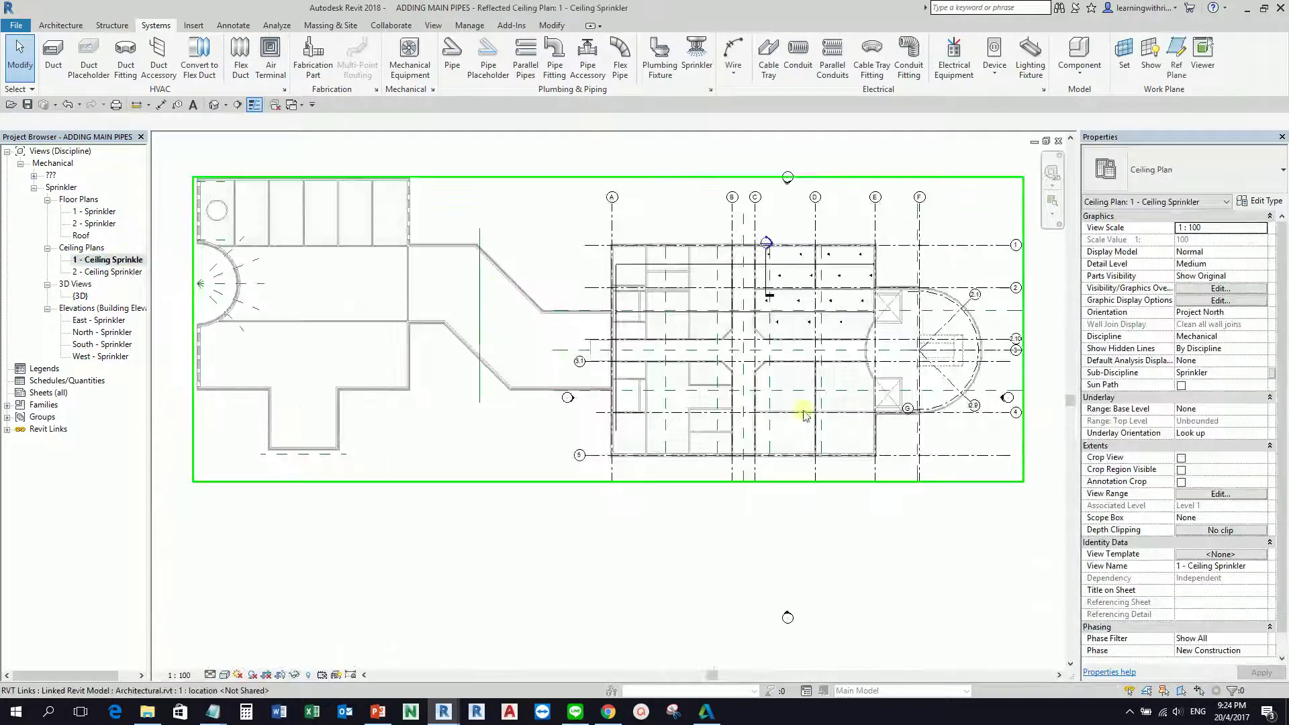
{"action": "scroll", "coordinate": [802, 296], "scroll_direction": "up", "scroll_amount": 2}
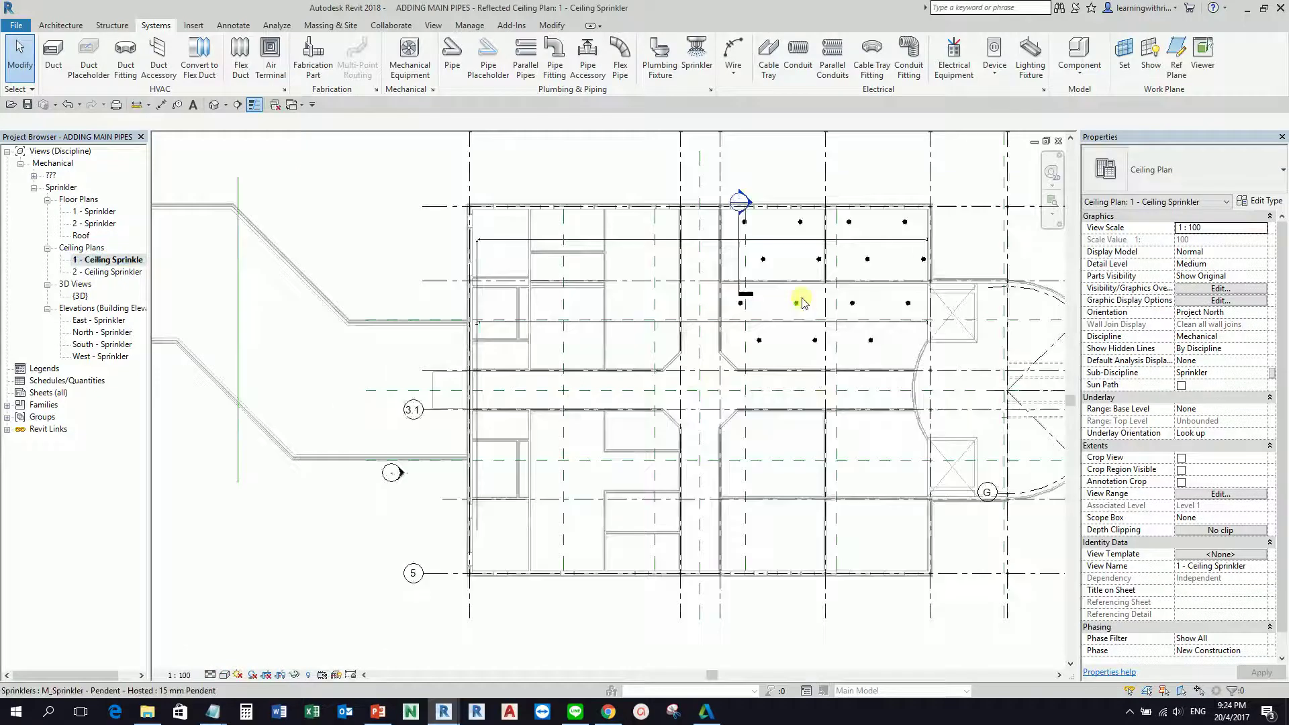
{"action": "left_click", "coordinate": [210, 674]}
{"action": "left_click", "coordinate": [230, 659]}
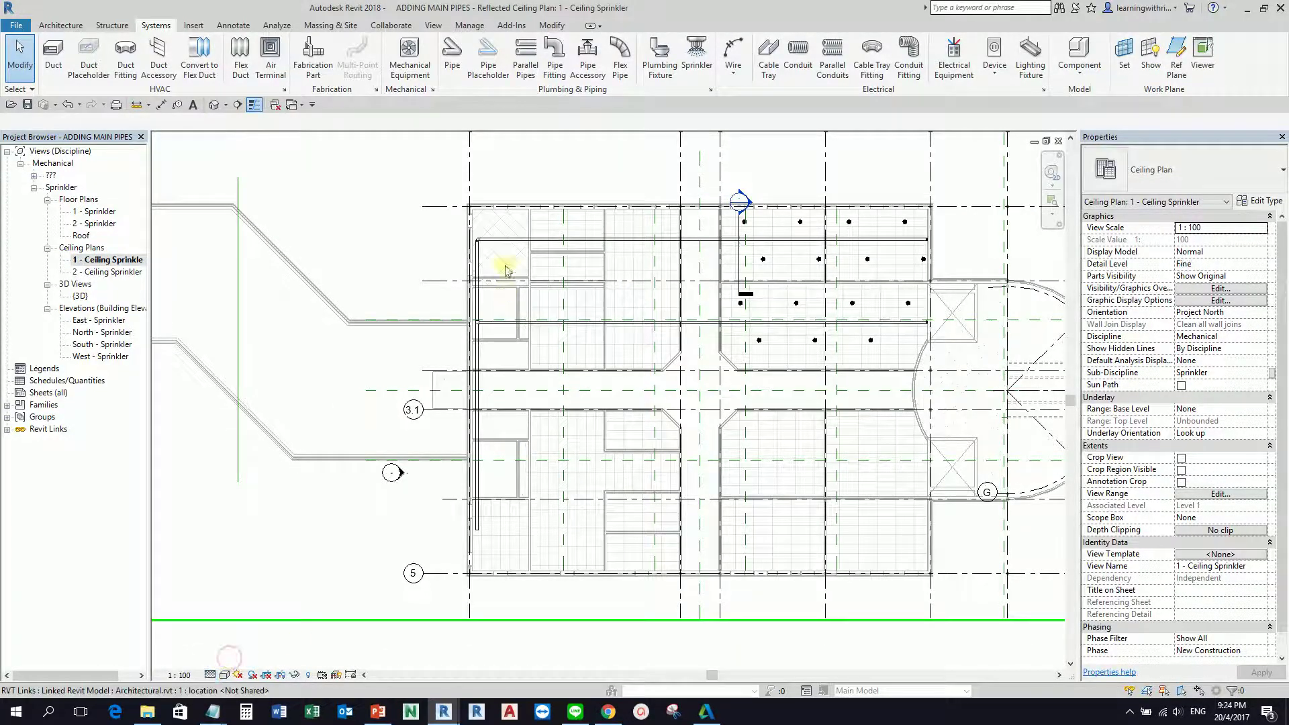
{"action": "scroll", "coordinate": [691, 359], "scroll_direction": "up", "scroll_amount": 2}
{"action": "middle_click_drag", "start_coordinate": [691, 360], "coordinate": [521, 369]}
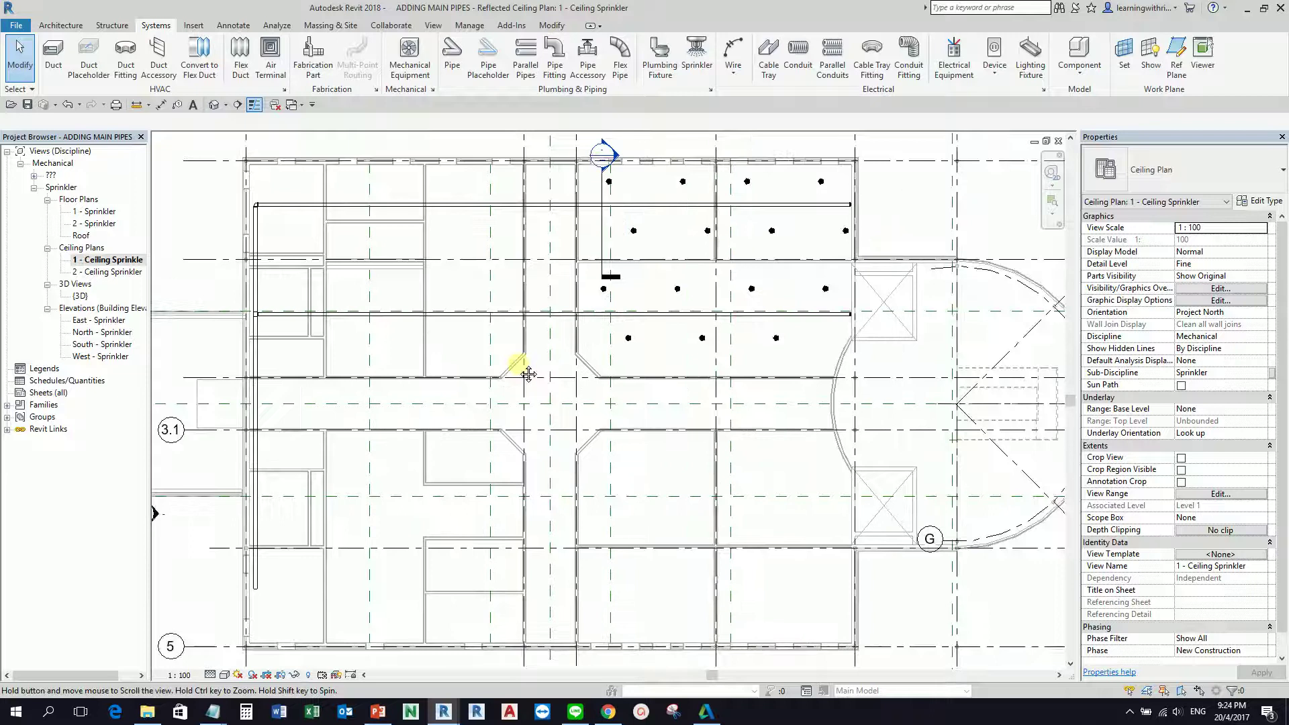
{"action": "left_click", "coordinate": [1215, 289]}
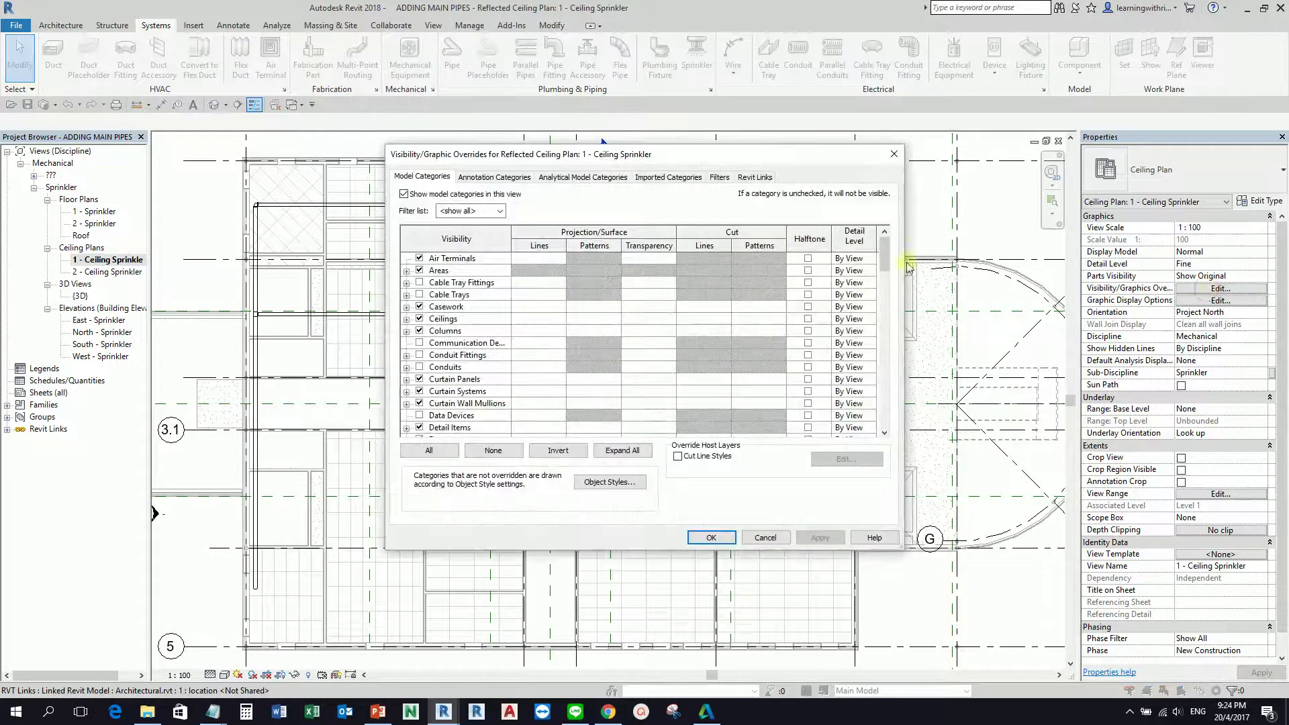
{"action": "left_click", "coordinate": [720, 179]}
{"action": "left_click", "coordinate": [722, 179]}
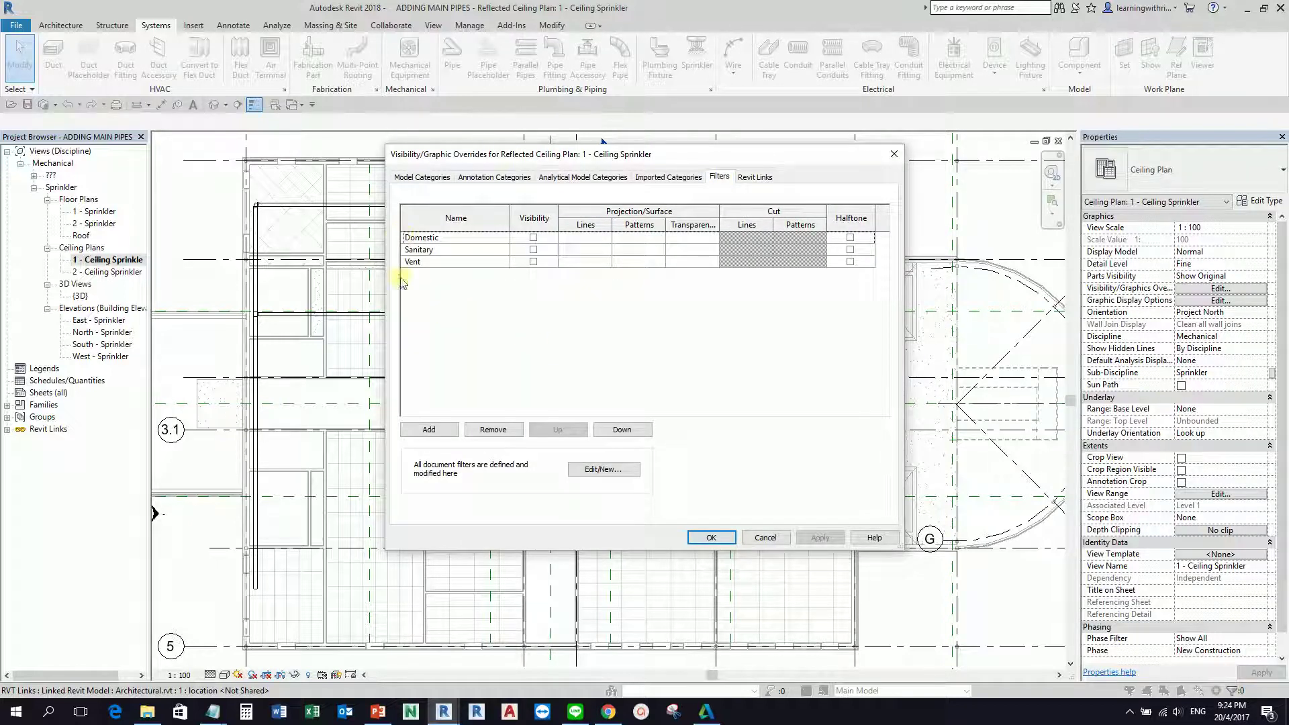
{"action": "left_click", "coordinate": [431, 429]}
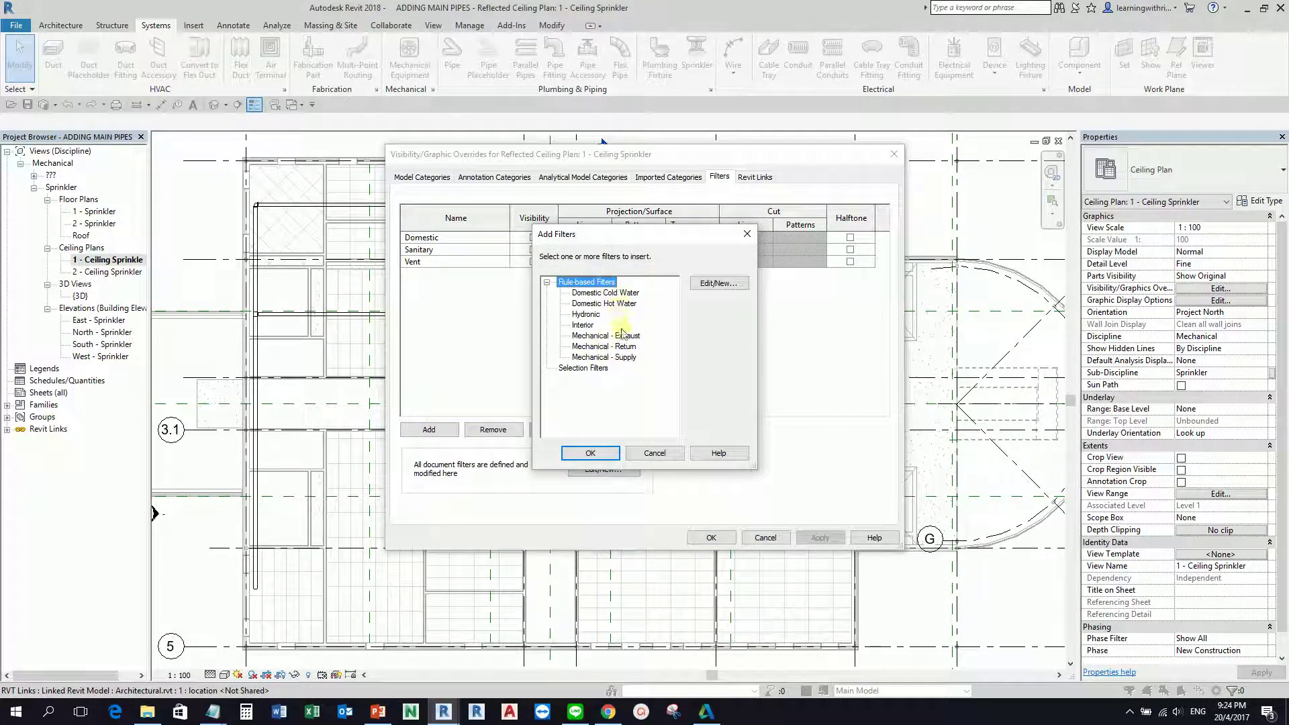
{"action": "left_click", "coordinate": [661, 458]}
{"action": "left_click", "coordinate": [655, 455]}
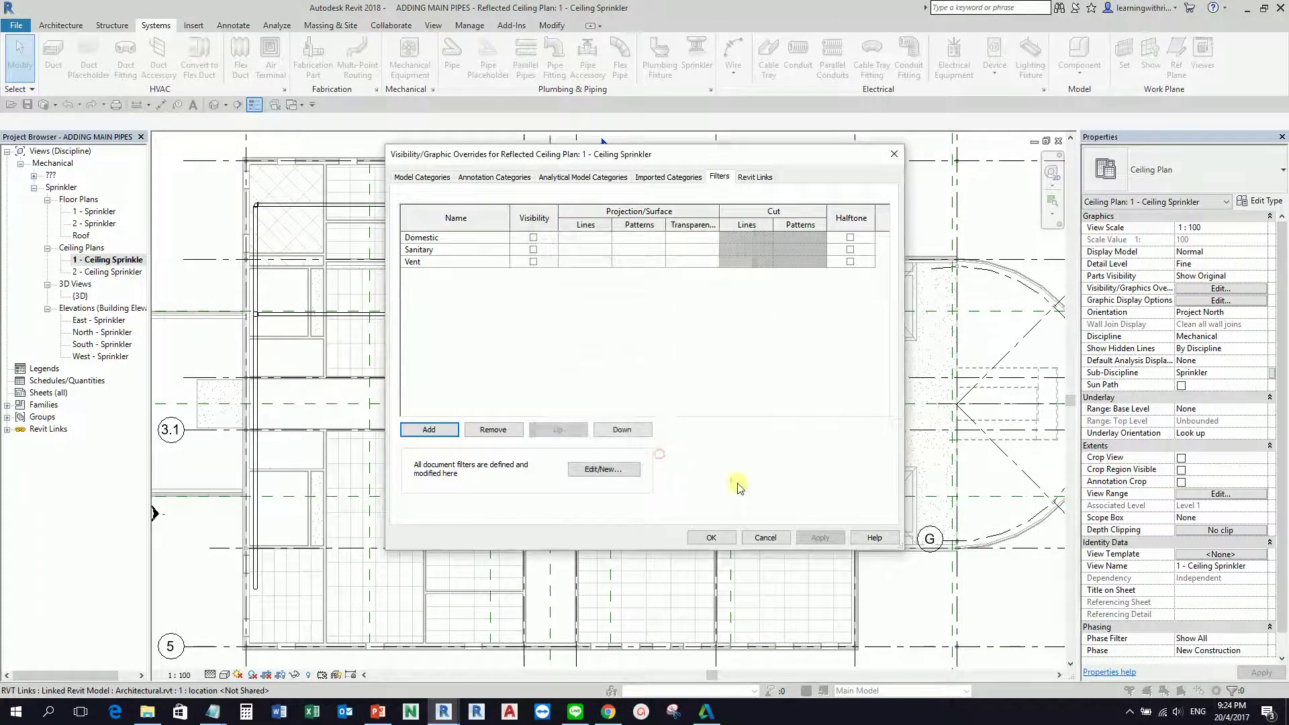
{"action": "left_click", "coordinate": [764, 538]}
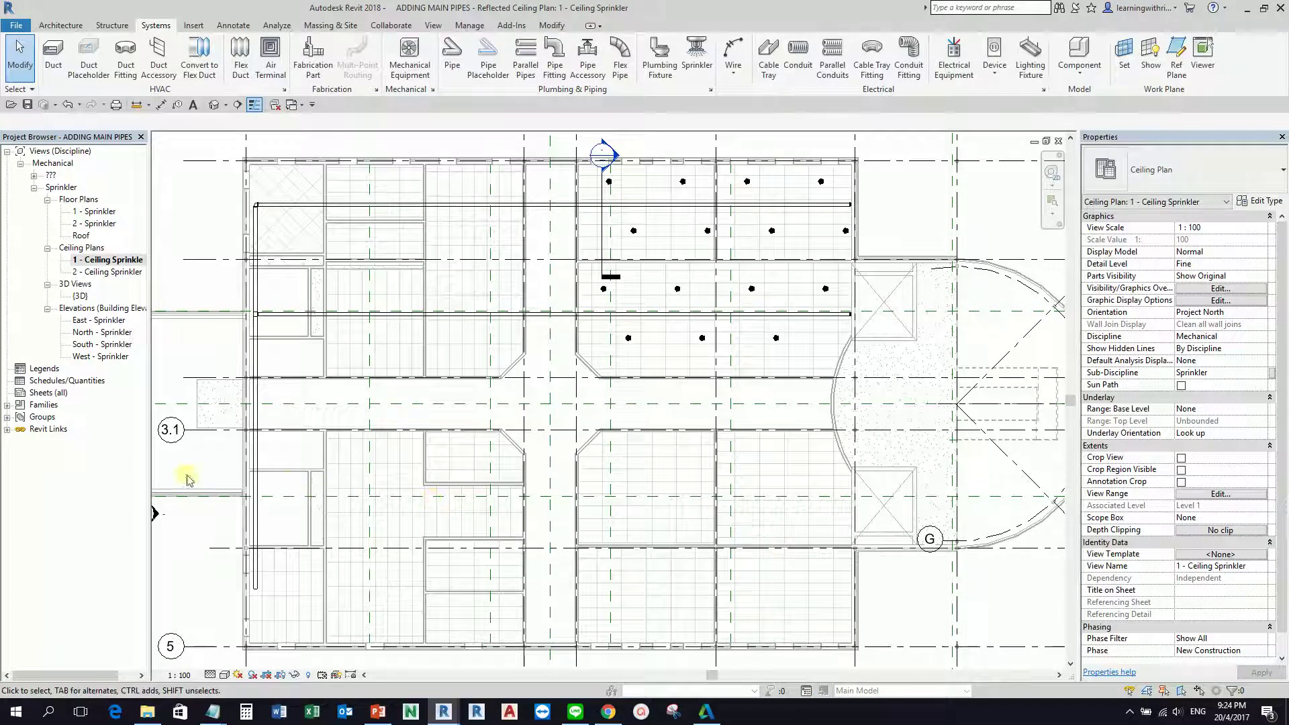
- In the Project Browser, expand Families > Piping Systems > Piping System and open Fire Protection Wet
{"action": "left_click", "coordinate": [7, 404]}
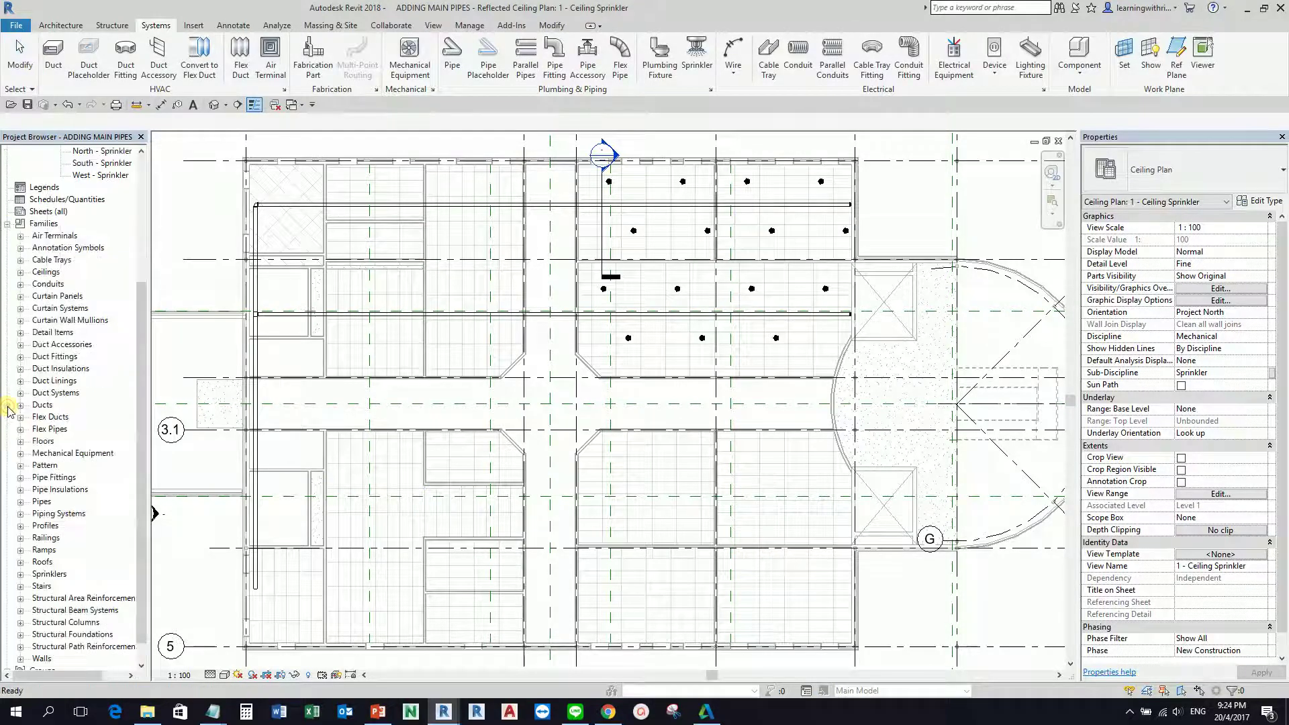
{"action": "left_click", "coordinate": [20, 514]}
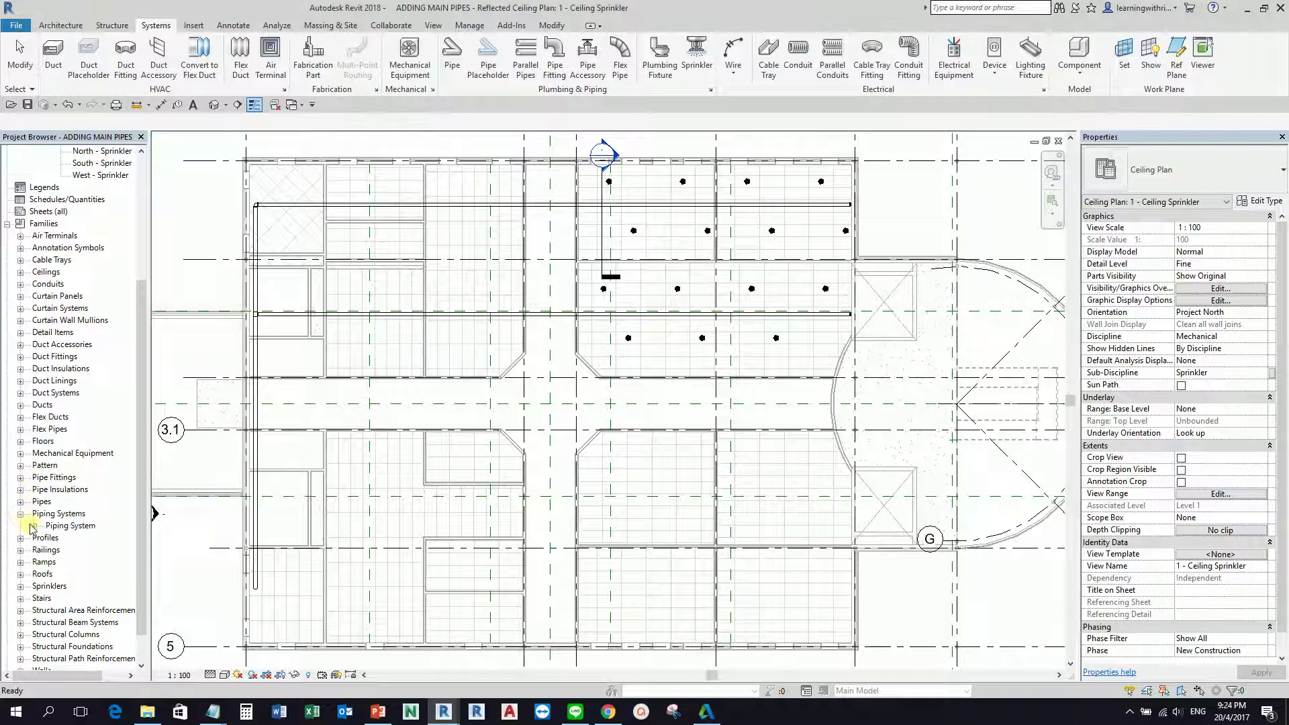
{"action": "left_click", "coordinate": [34, 527]}
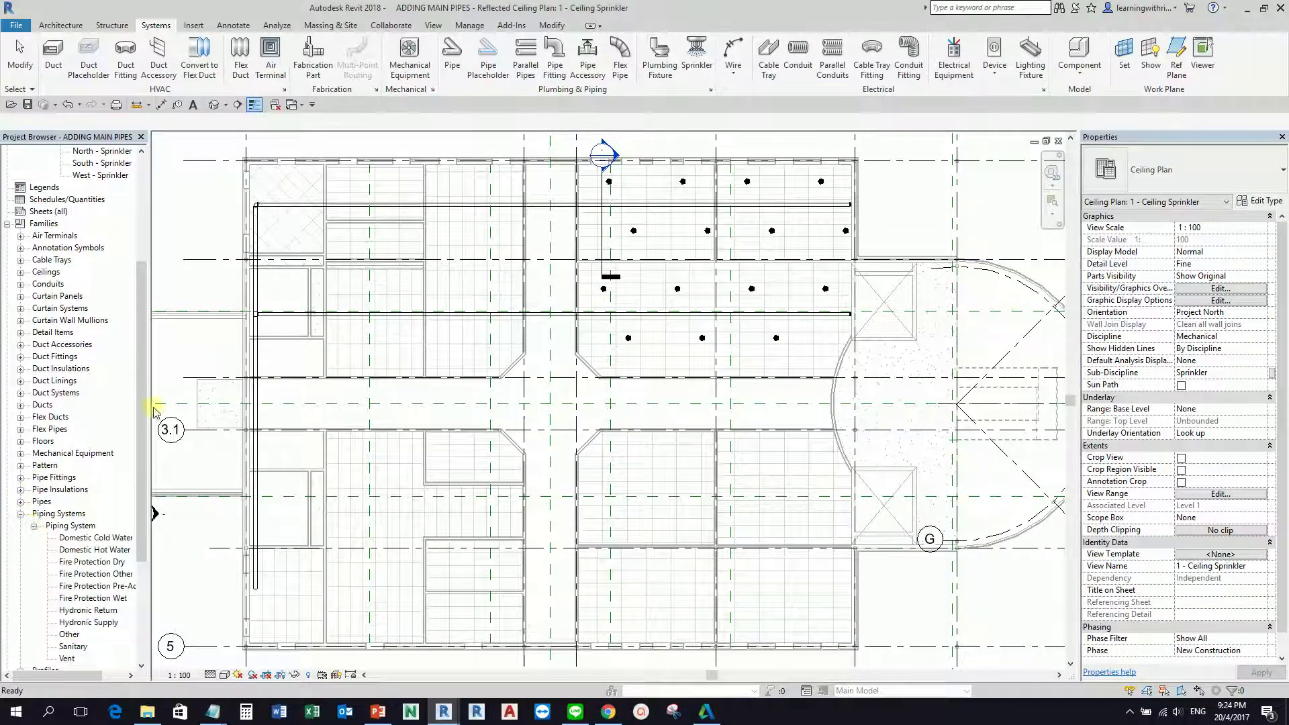
{"action": "scroll", "coordinate": [143, 406], "scroll_direction": "down", "scroll_amount": 4}
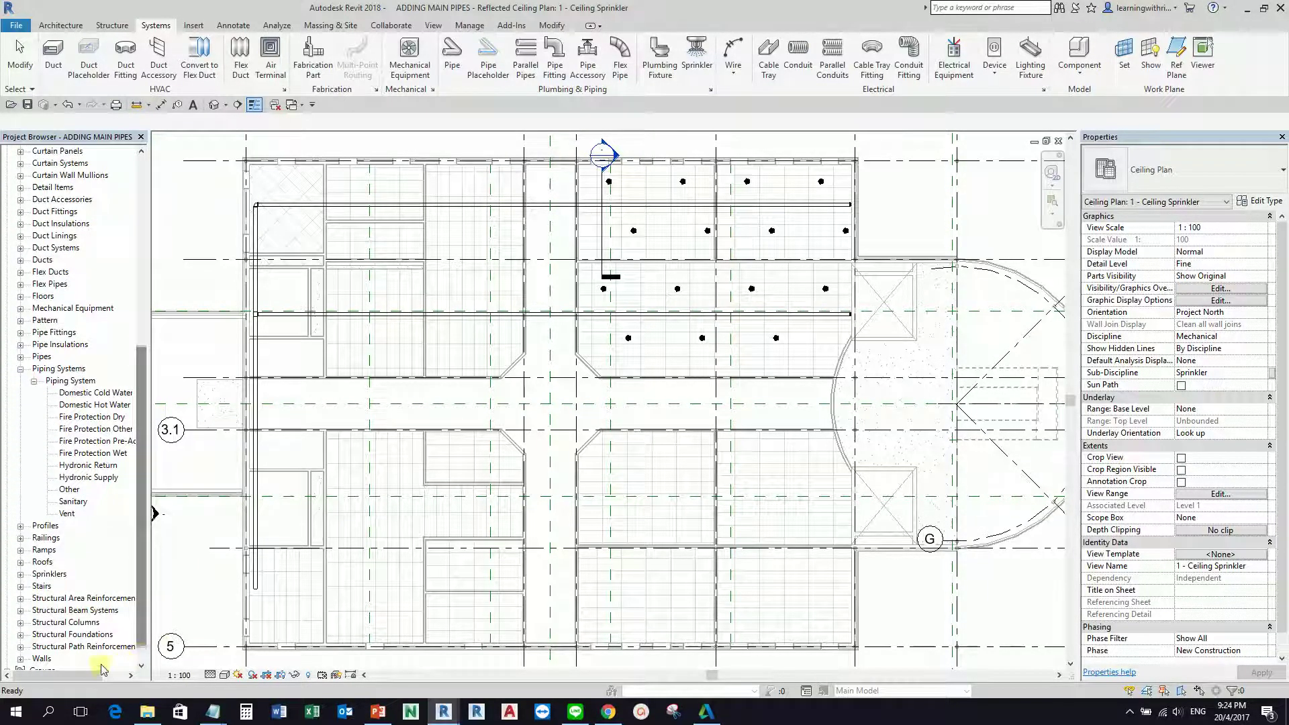
{"action": "left_click_drag", "start_coordinate": [83, 676], "coordinate": [101, 678]}
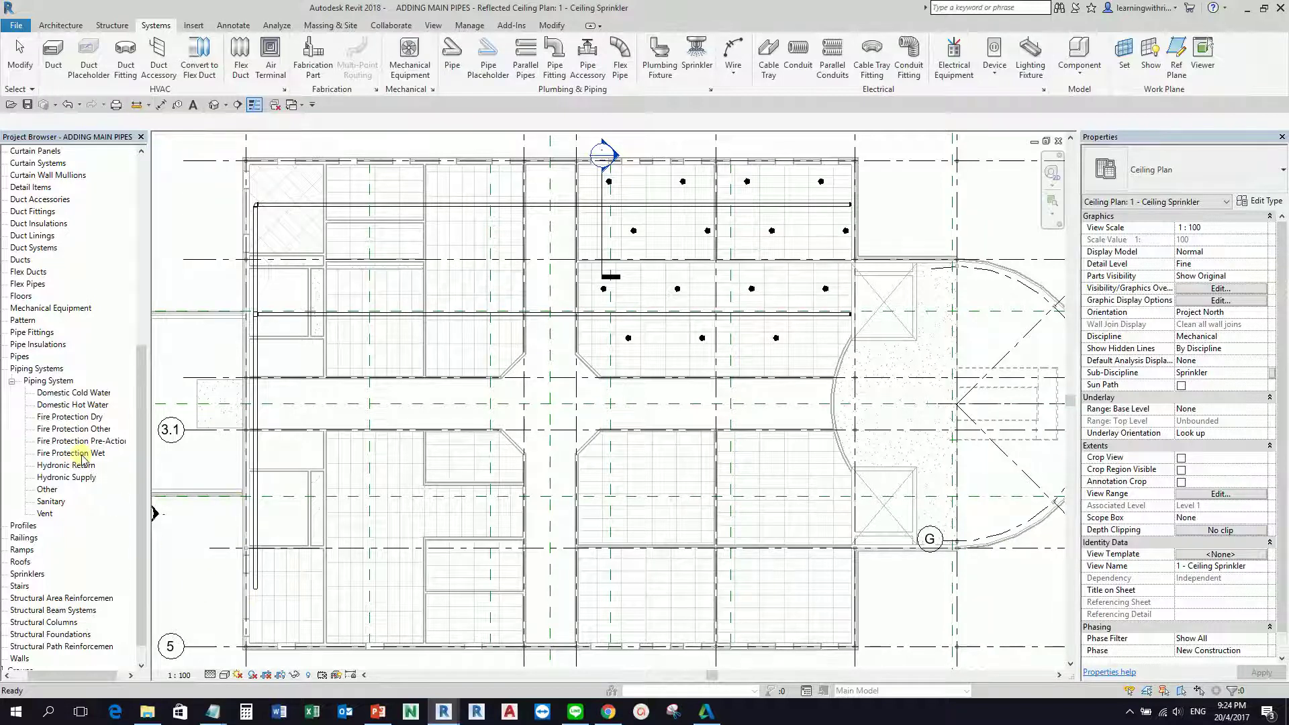
{"action": "left_click", "coordinate": [256, 533]}
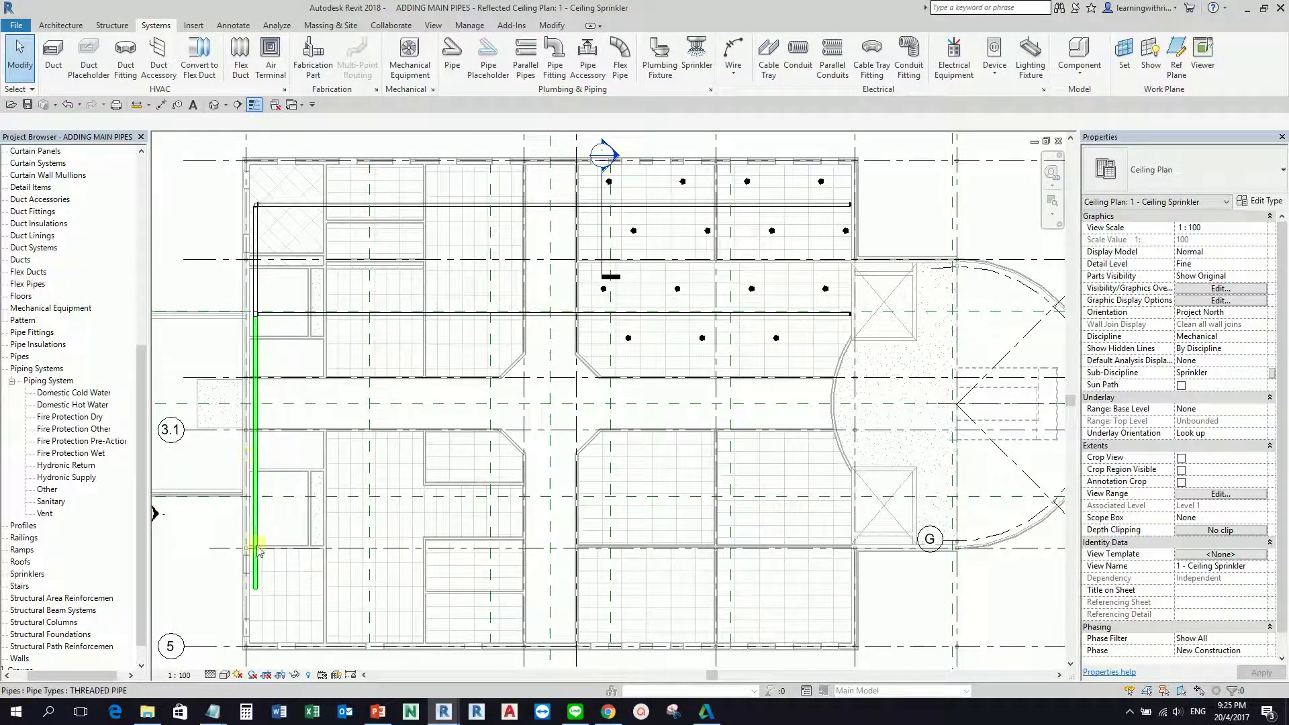
{"action": "left_click", "coordinate": [74, 453]}
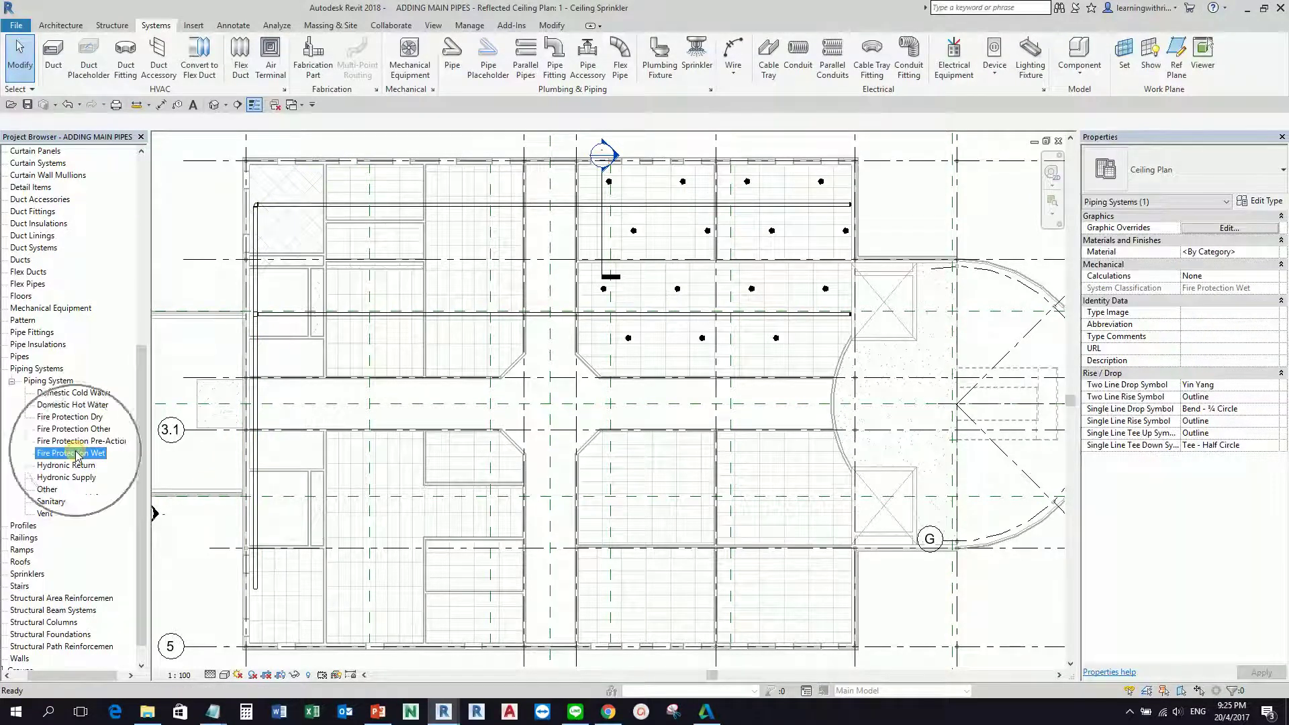
{"action": "double_click", "coordinate": [74, 453]}
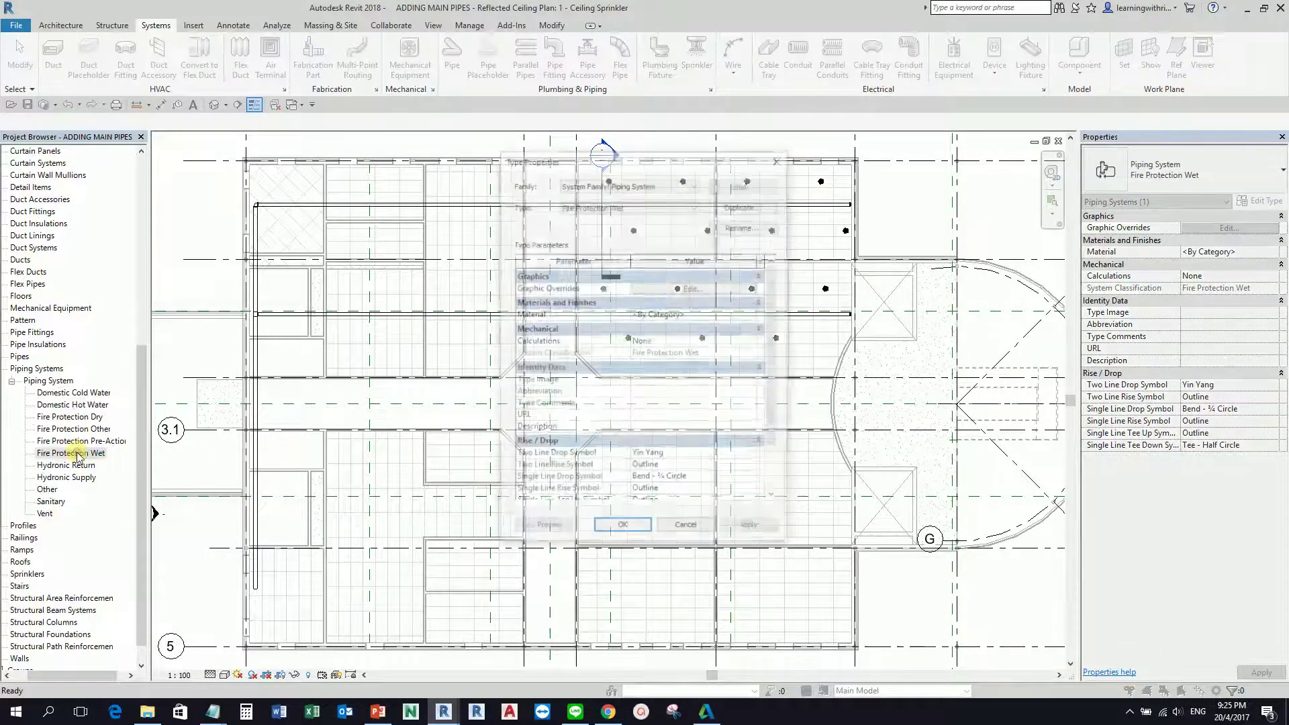
- Set the Fire Protection Wet graphic override line colour to Red and apply the type change
{"action": "left_click", "coordinate": [693, 288]}
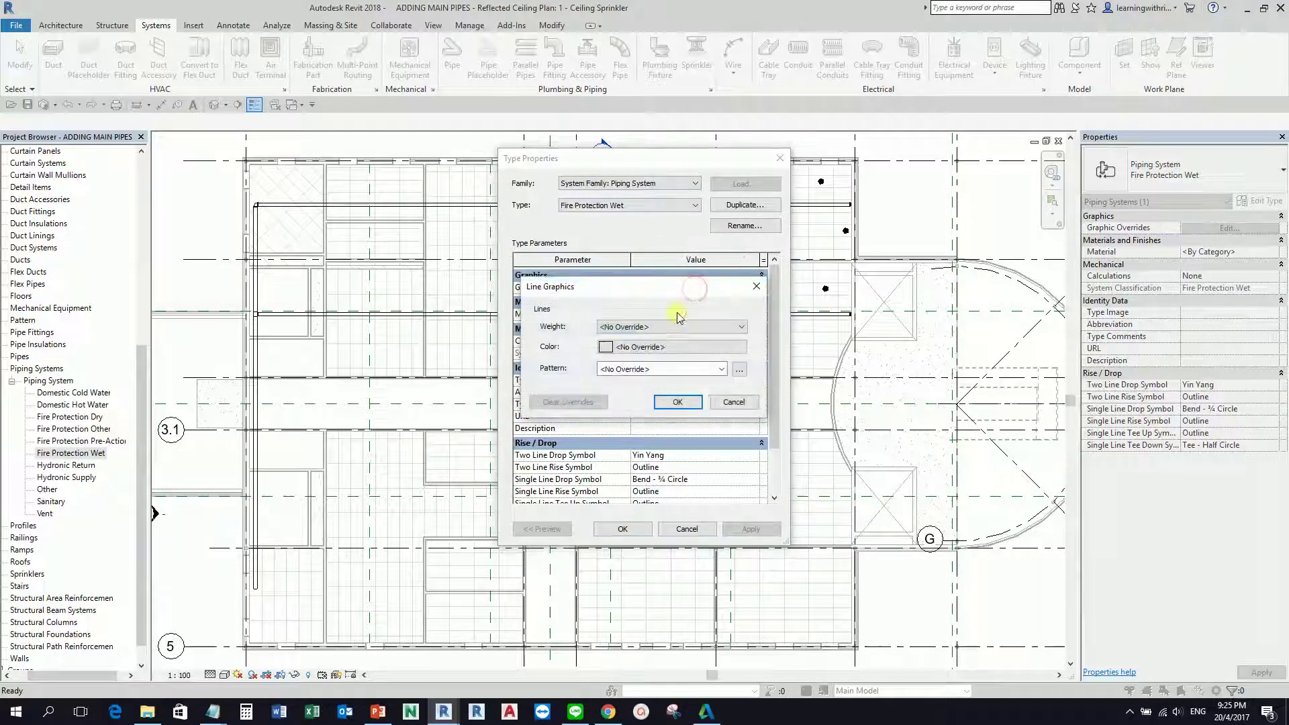
{"action": "left_click", "coordinate": [648, 347]}
{"action": "left_click", "coordinate": [522, 365]}
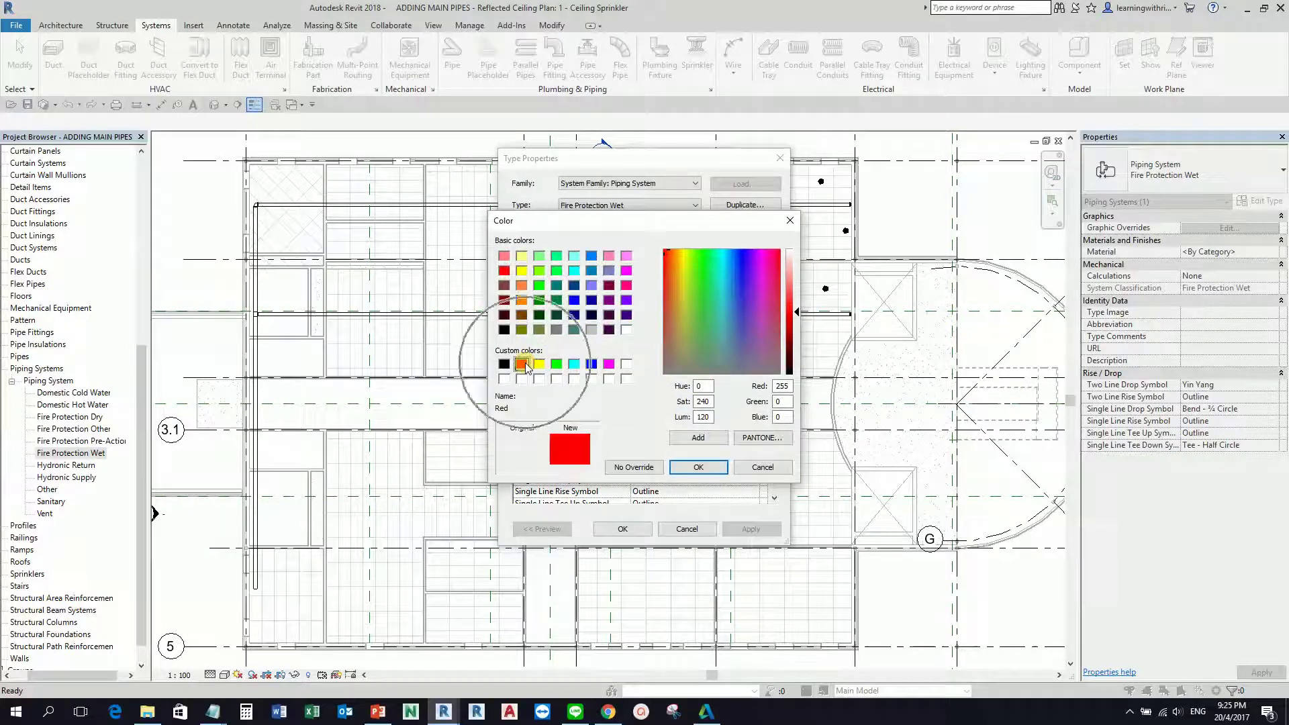
{"action": "left_click", "coordinate": [699, 467]}
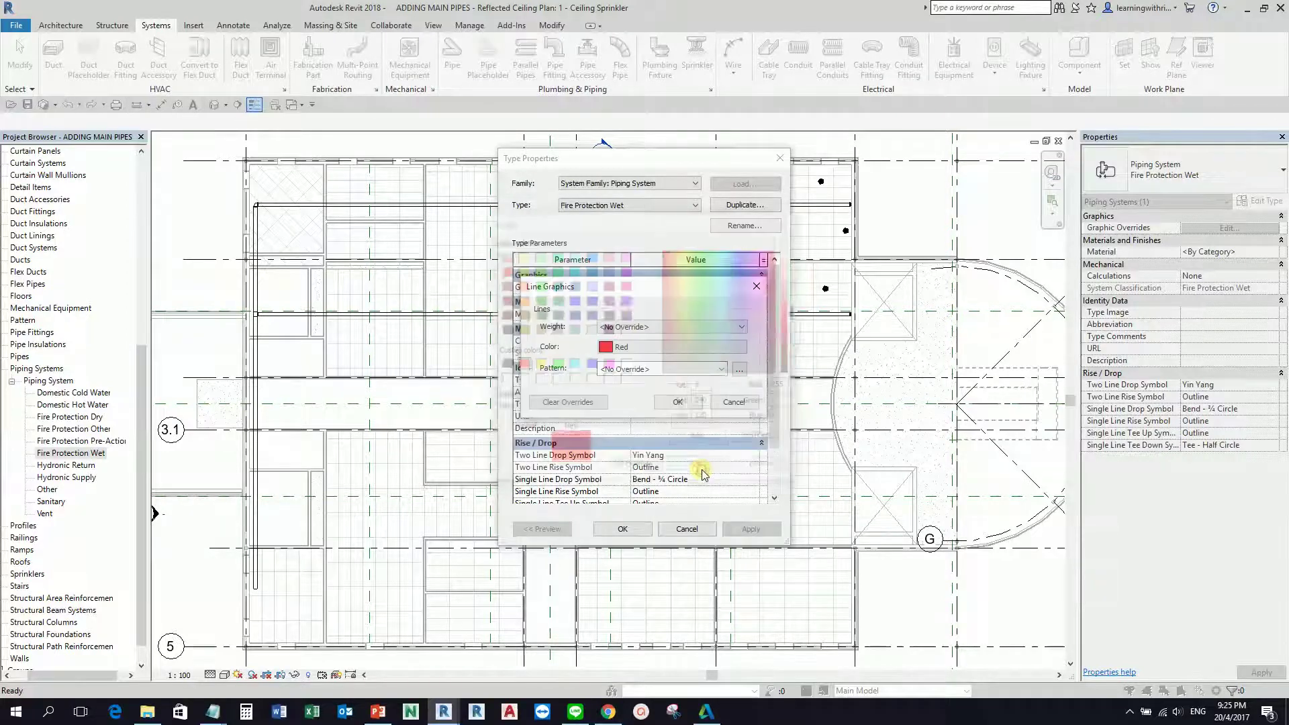
{"action": "left_click", "coordinate": [678, 404]}
{"action": "left_click", "coordinate": [622, 530]}
{"action": "left_click", "coordinate": [280, 194]}
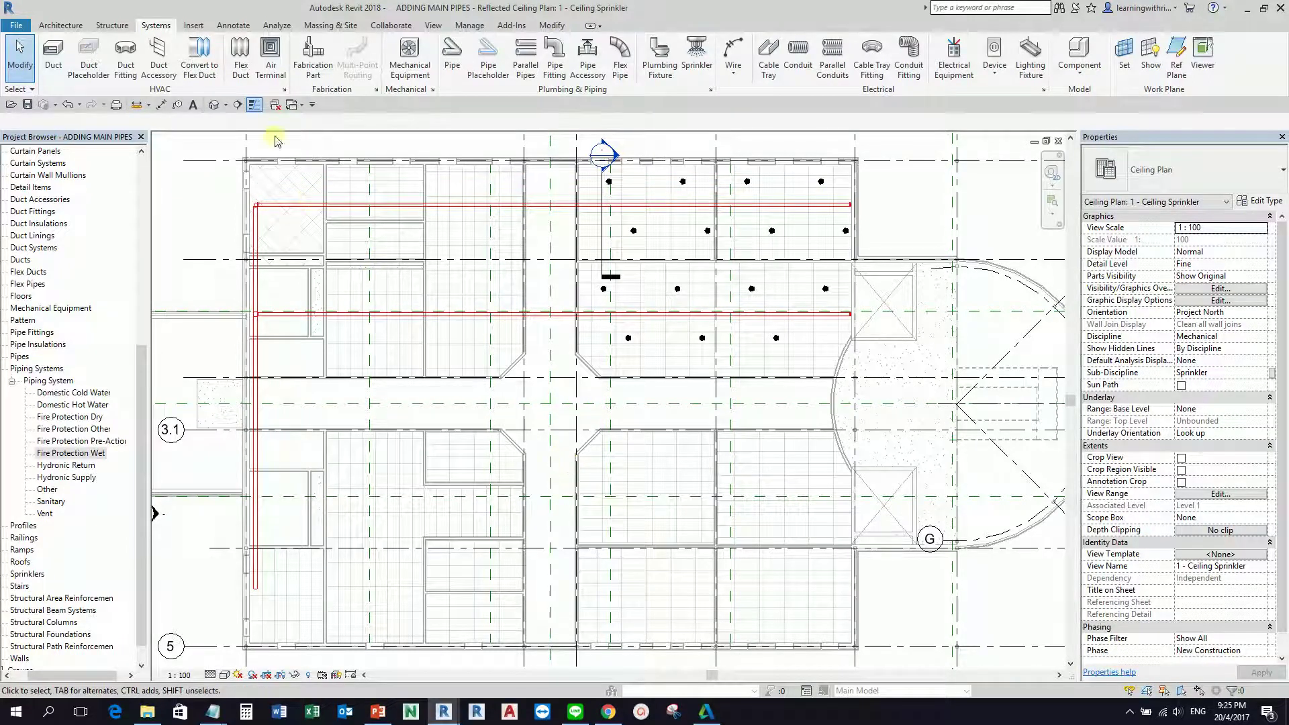
- Switch to the default {3D} view and pan toward the pipes
{"action": "left_click", "coordinate": [213, 104]}
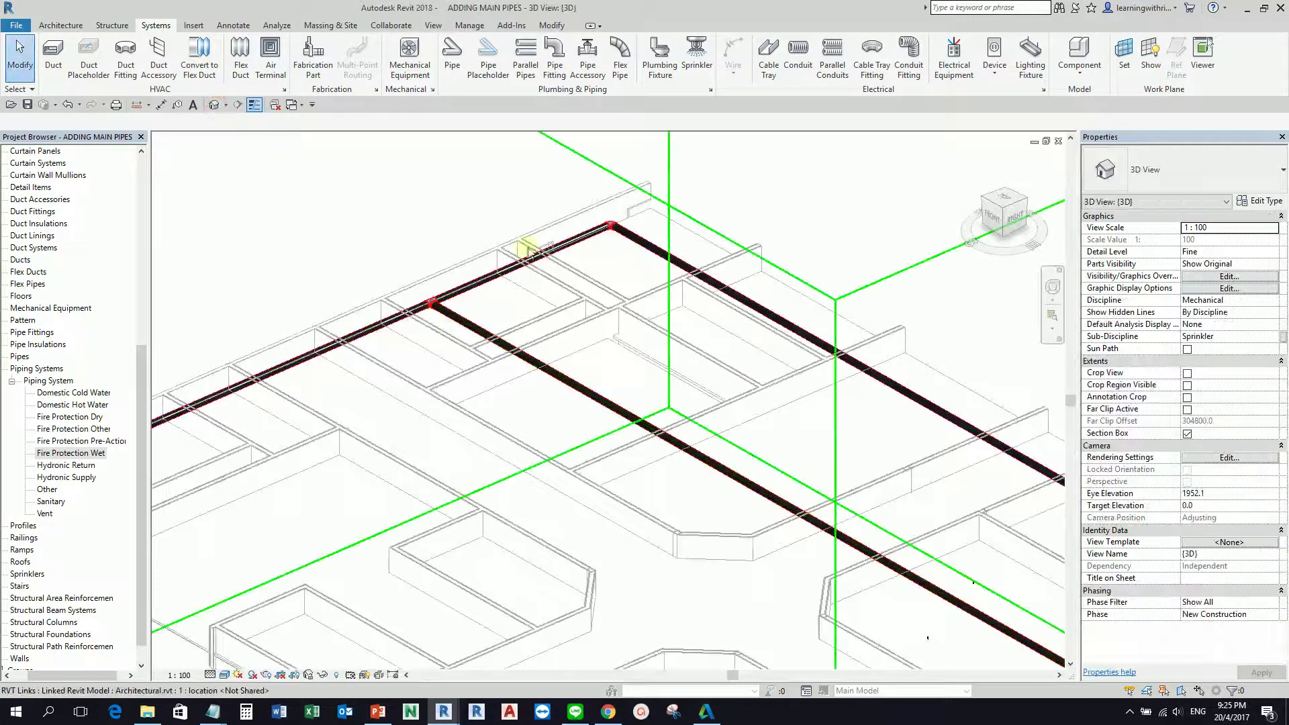
{"action": "scroll", "coordinate": [434, 316], "scroll_direction": "up", "scroll_amount": 3}
{"action": "middle_click_drag", "start_coordinate": [433, 315], "coordinate": [517, 367]}
{"action": "scroll", "coordinate": [374, 373], "scroll_direction": "up", "scroll_amount": 5}
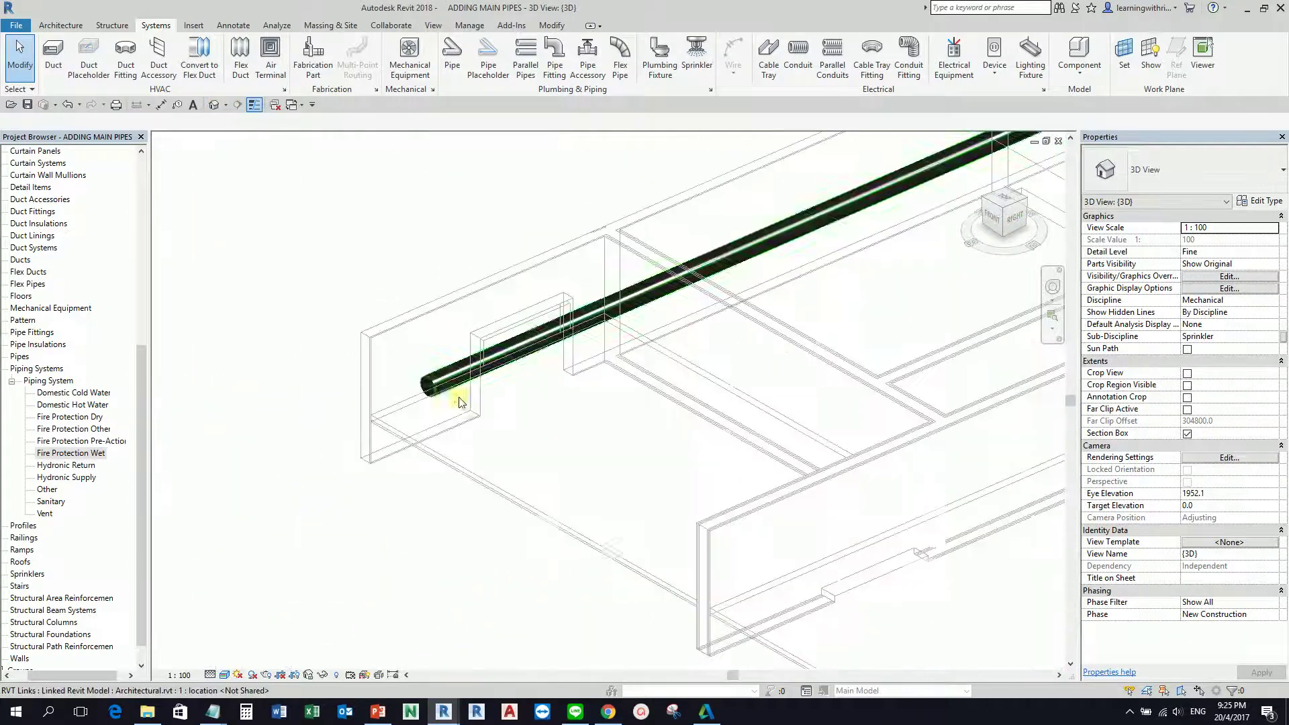
{"action": "scroll", "coordinate": [463, 392], "scroll_direction": "down", "scroll_amount": 5}
{"action": "scroll", "coordinate": [210, 644], "scroll_direction": "up", "scroll_amount": 2}
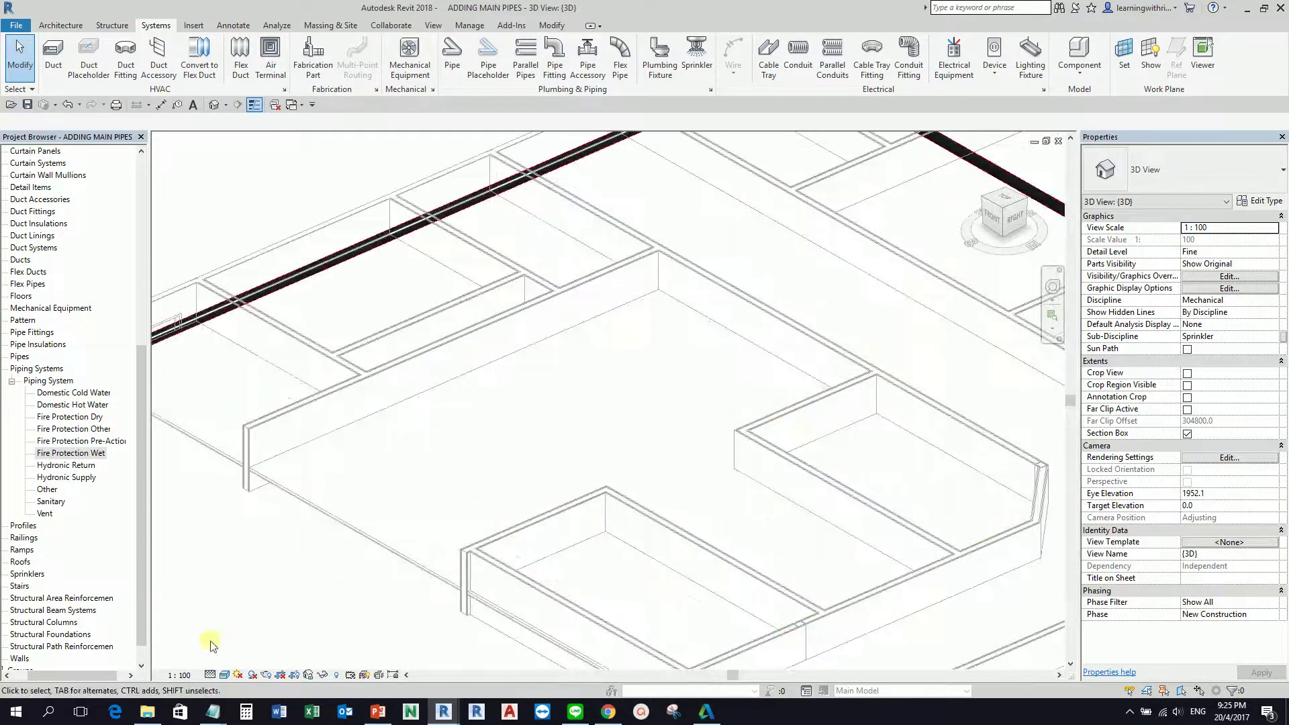
- Try Shaded, then set the {3D} view to Wireframe and pan out to all pipes
{"action": "left_click", "coordinate": [225, 674]}
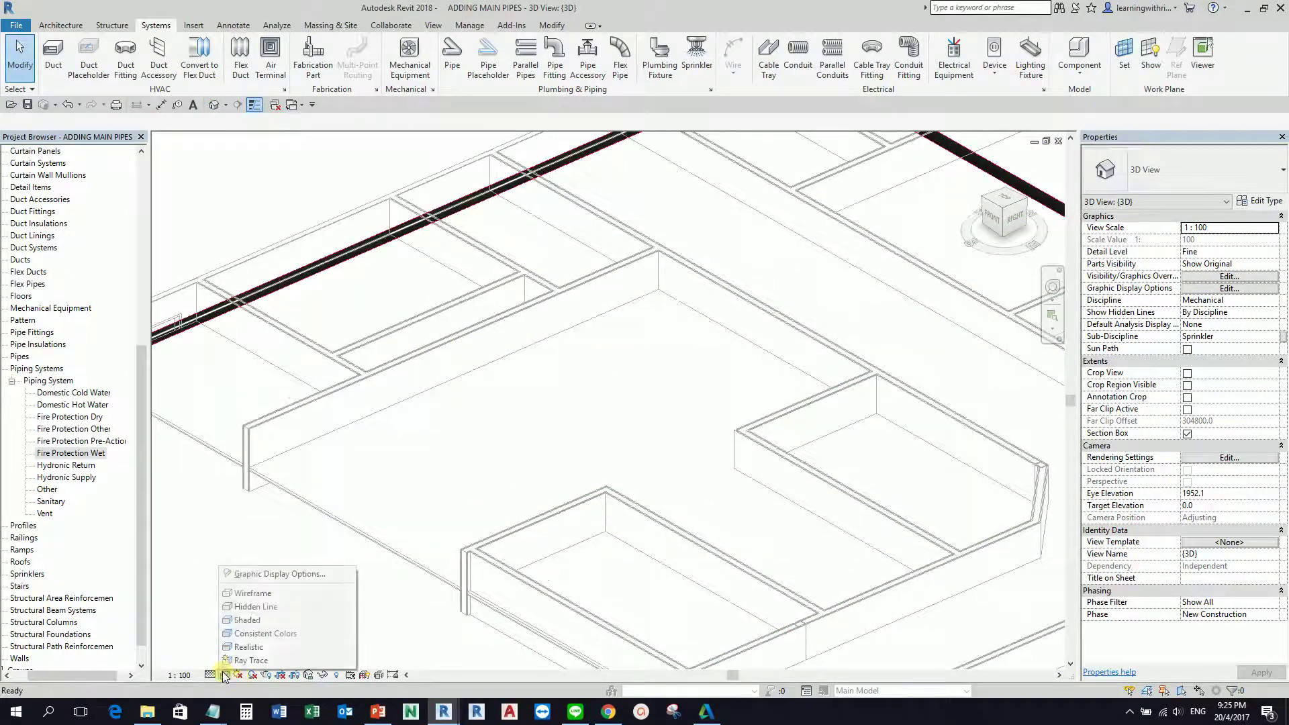
{"action": "left_click", "coordinate": [246, 622]}
{"action": "scroll", "coordinate": [492, 366], "scroll_direction": "down", "scroll_amount": 4}
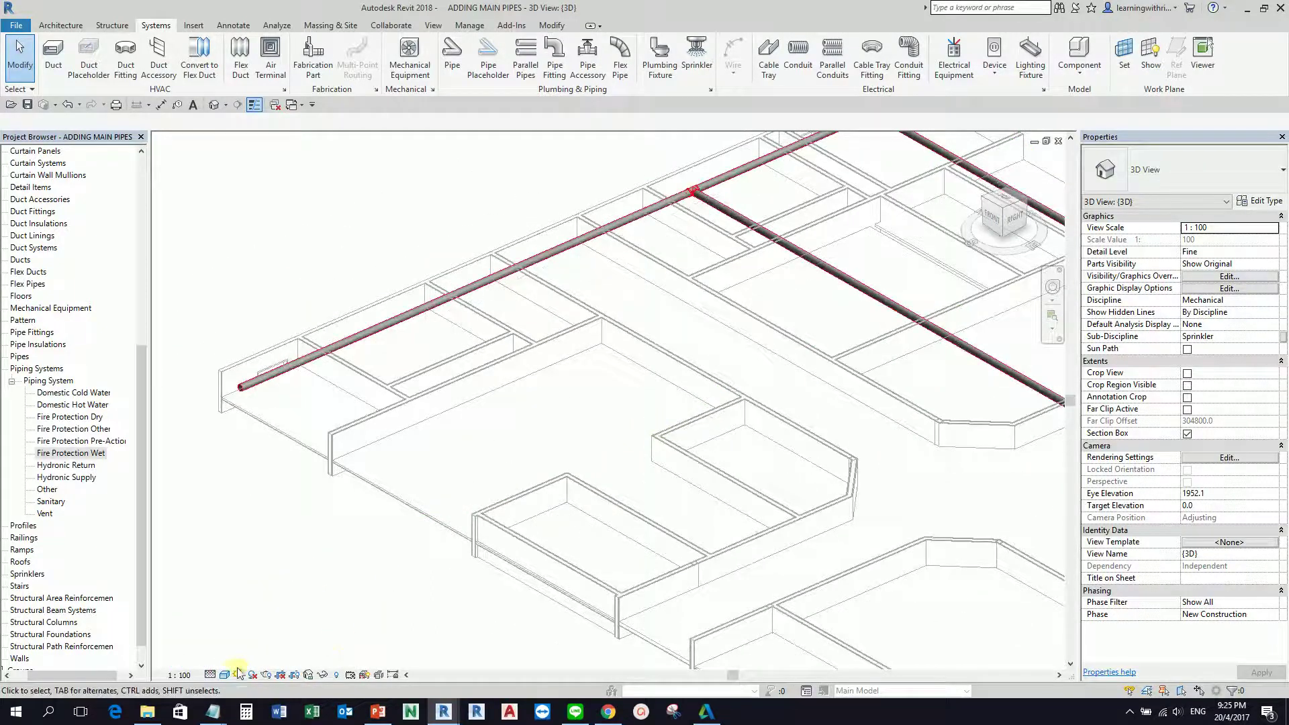
{"action": "left_click", "coordinate": [226, 674]}
{"action": "left_click", "coordinate": [252, 593]}
{"action": "mouse_move", "coordinate": [582, 431]}
{"action": "middle_mouse_down"}
{"action": "mouse_move", "coordinate": [555, 447]}
{"action": "mouse_move", "coordinate": [604, 470]}
{"action": "middle_mouse_up"}
{"action": "middle_click_drag", "start_coordinate": [855, 555], "coordinate": [874, 478]}
- Tile the {3D} view beside 1 - Ceiling Sprinkler and adjust both to show the red pipes
{"action": "key", "text": "t"}
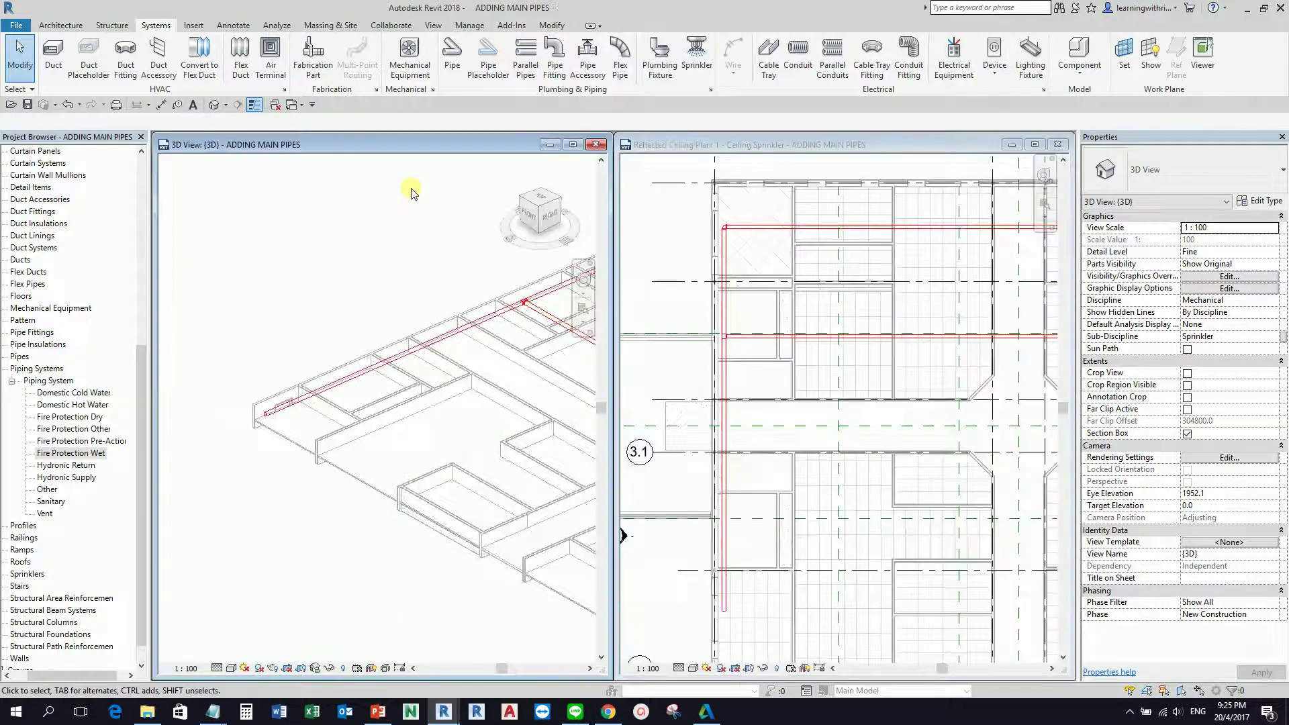
{"action": "scroll", "coordinate": [402, 296], "scroll_direction": "up", "scroll_amount": 2}
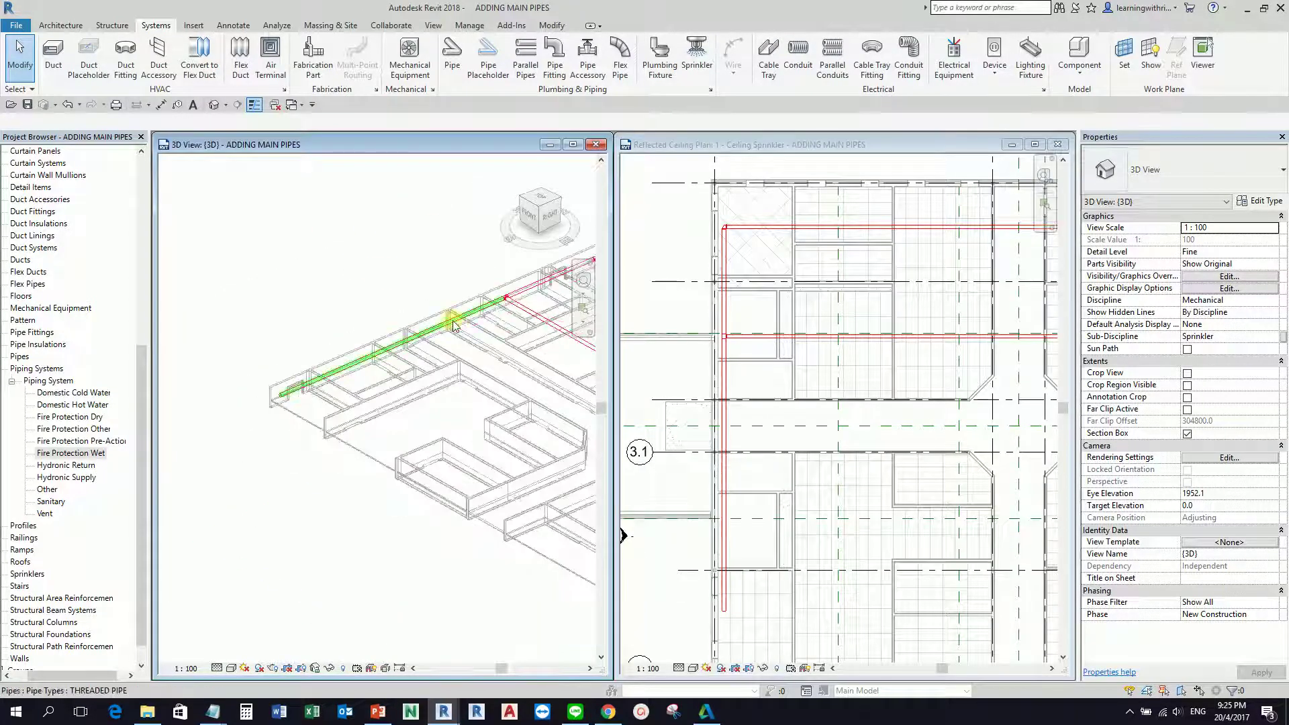
{"action": "middle_click_drag", "start_coordinate": [446, 323], "coordinate": [222, 333]}
{"action": "scroll", "coordinate": [359, 335], "scroll_direction": "down", "scroll_amount": 1}
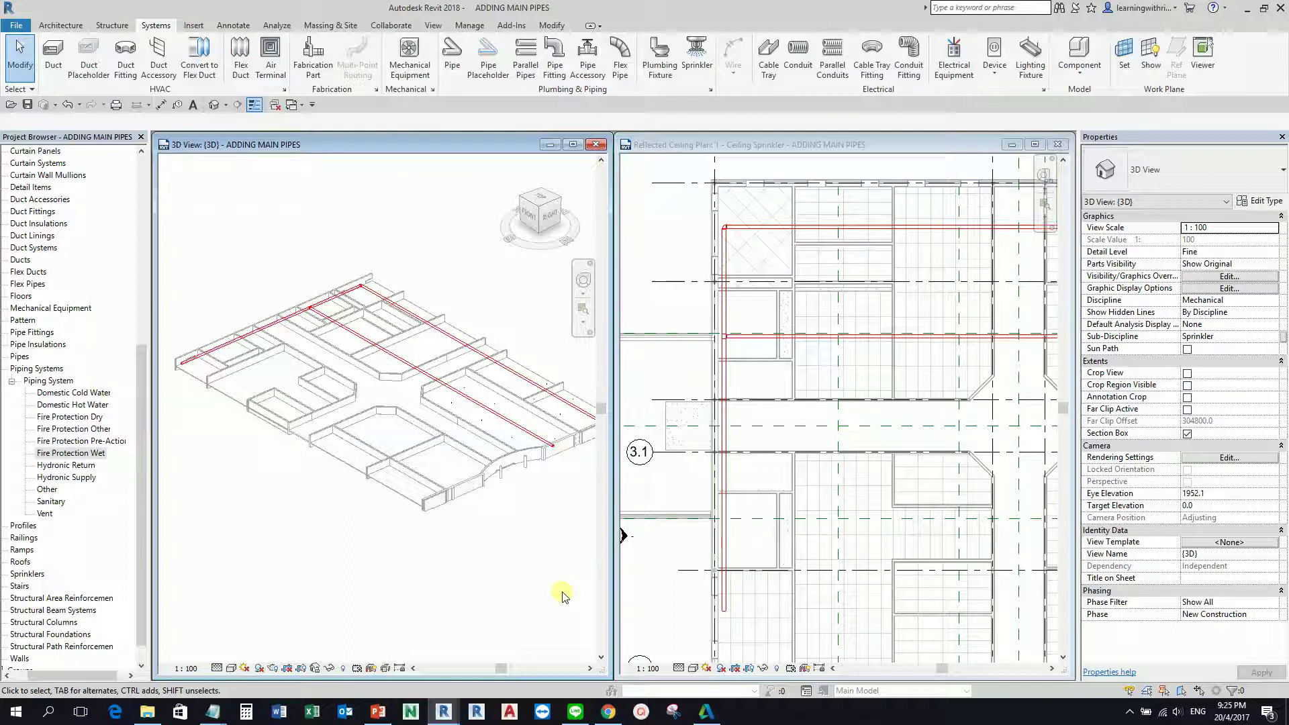
{"action": "middle_click_drag", "start_coordinate": [264, 258], "coordinate": [337, 277], "text": "shift"}
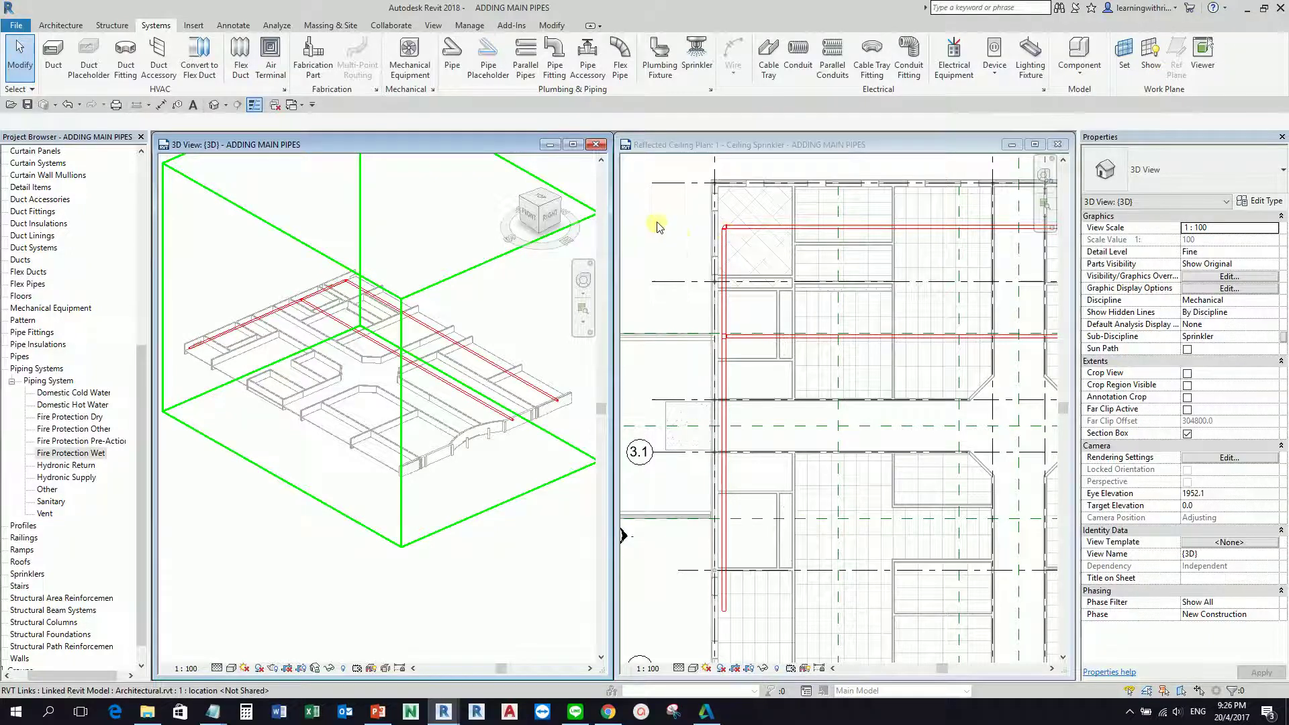
{"action": "scroll", "coordinate": [676, 228], "scroll_direction": "down", "scroll_amount": 2}
{"action": "left_click", "coordinate": [795, 330]}
{"action": "mouse_move", "coordinate": [893, 339]}
{"action": "middle_mouse_down"}
{"action": "mouse_move", "coordinate": [865, 341]}
{"action": "mouse_move", "coordinate": [894, 343]}
{"action": "middle_mouse_up"}
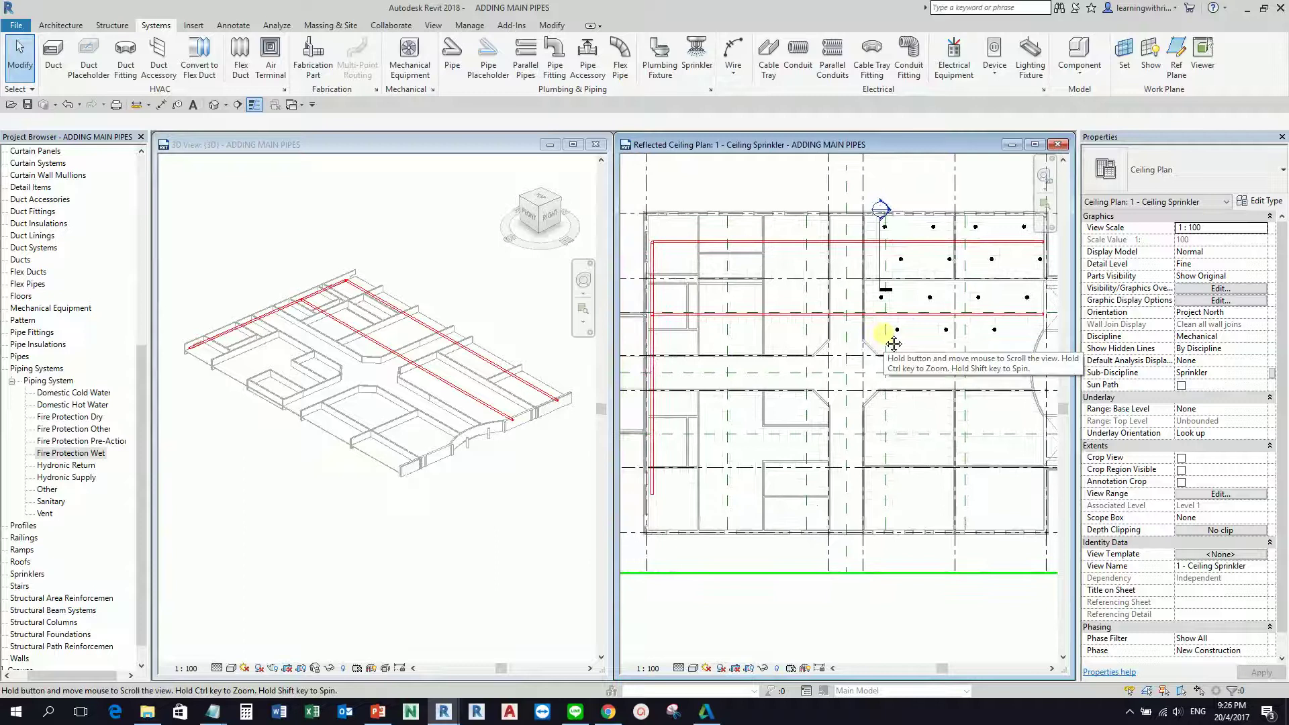